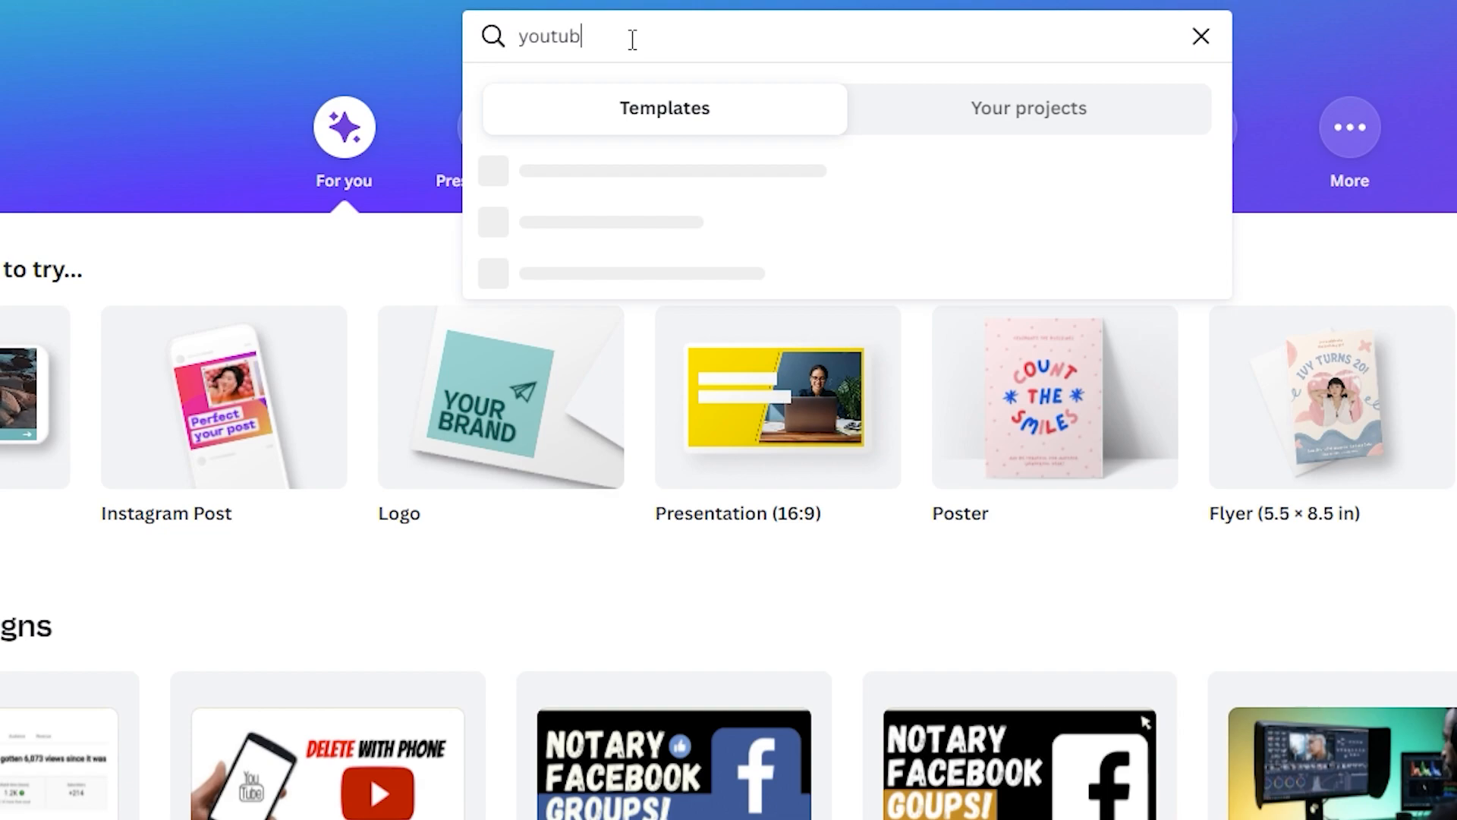
Step: Search for the YouTube Shorts design type (1080 × 1920 px) and create a blank YouTube Shorts design
{"action": "type", "text": "shorts"}
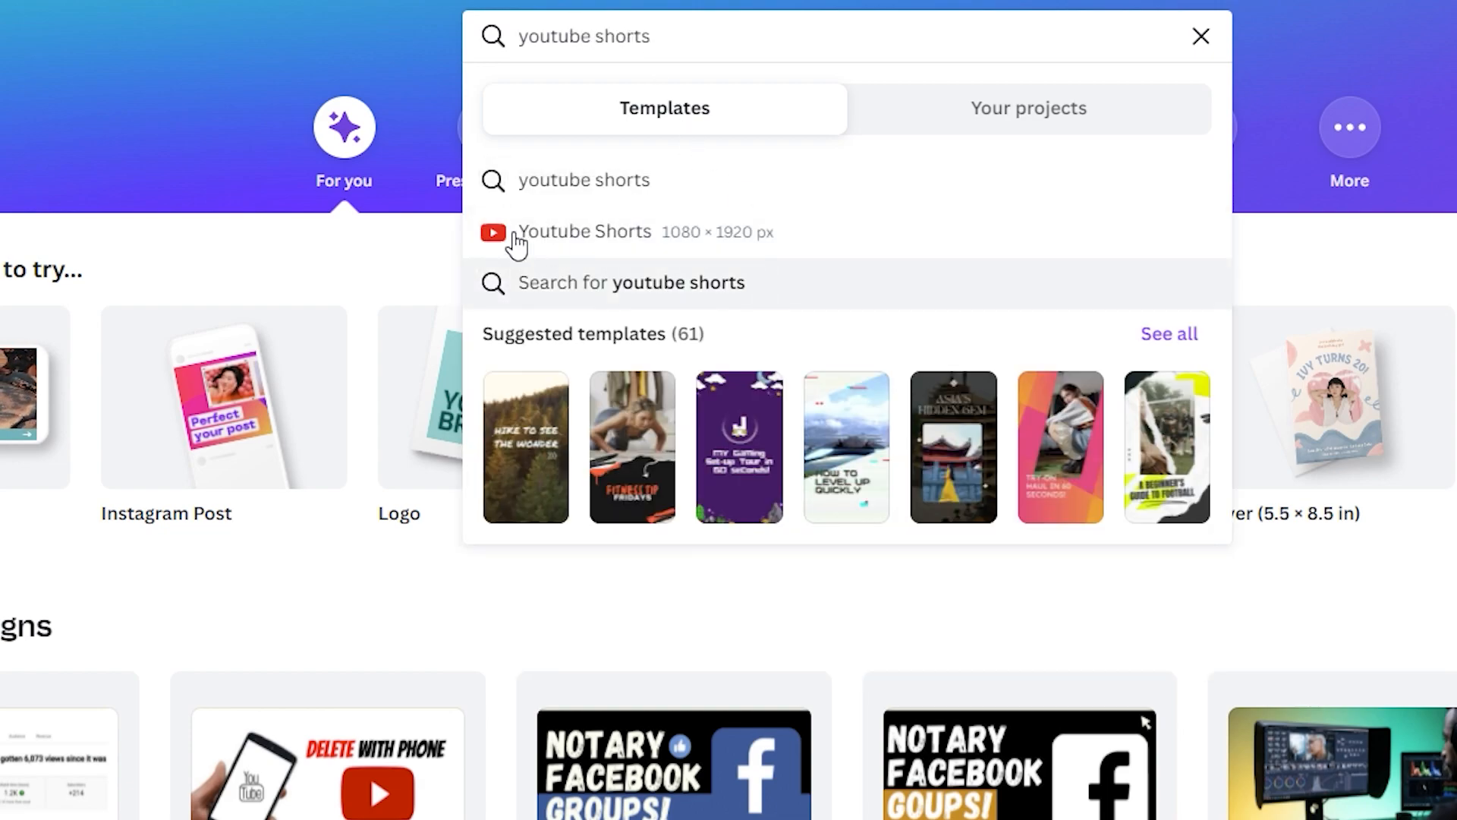
{"action": "left_click", "coordinate": [638, 242]}
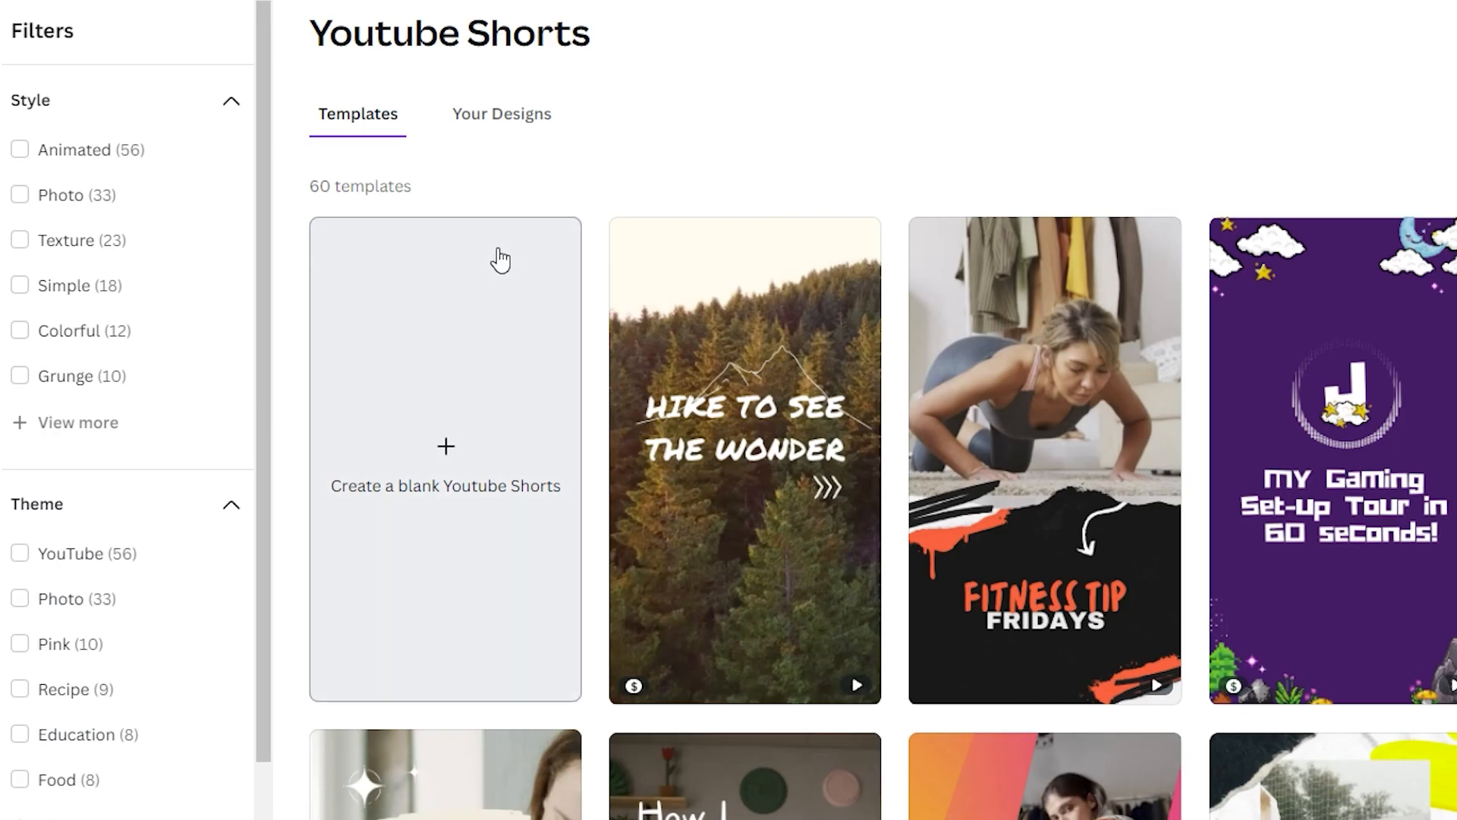
{"action": "left_click", "coordinate": [460, 544]}
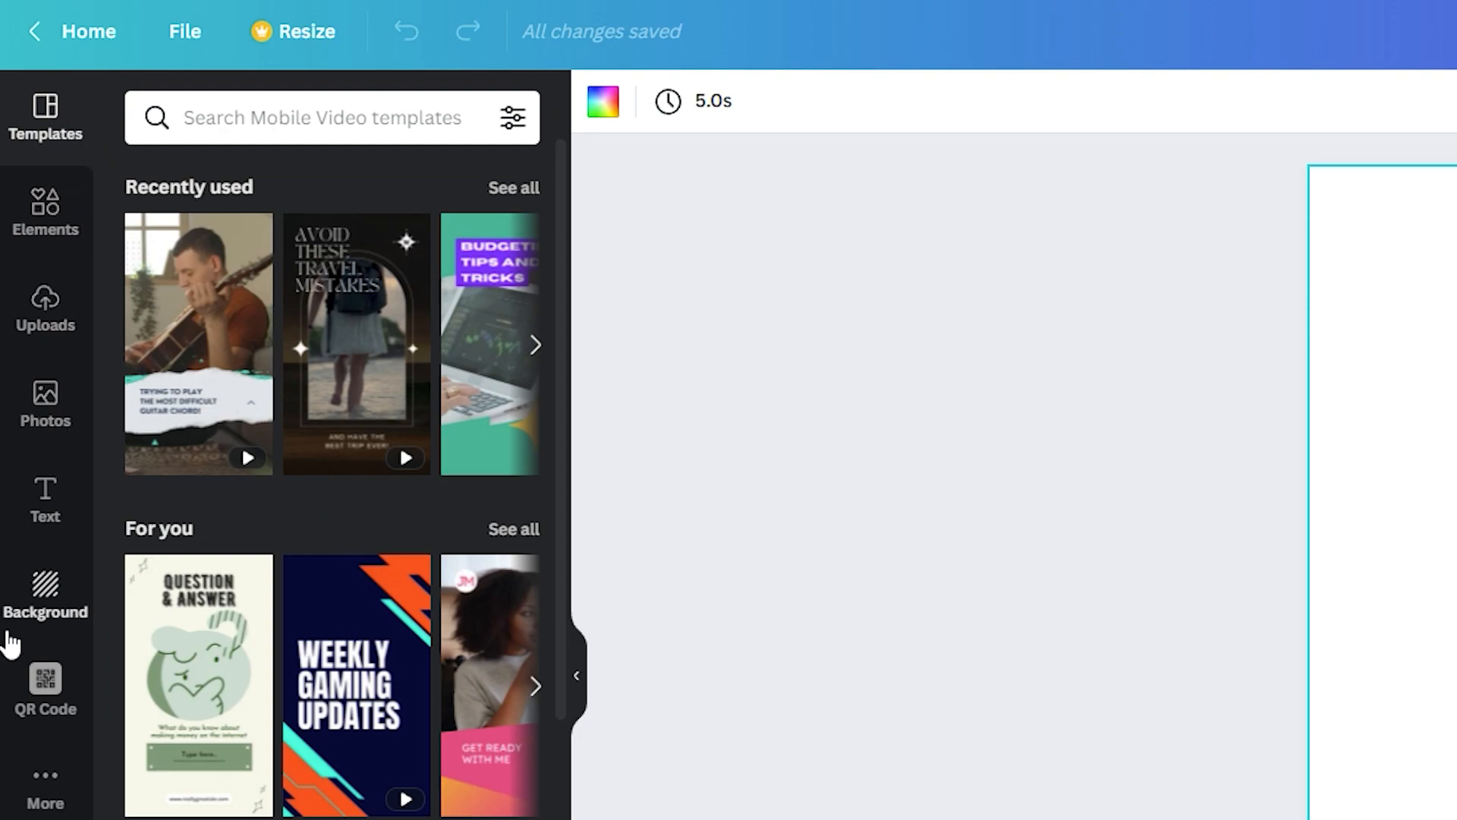
Step: Look over the available mobile video templates and the library of shapes, graphics, photos and videos
{"action": "scroll", "coordinate": [345, 486], "scroll_direction": "down", "scroll_amount": 10}
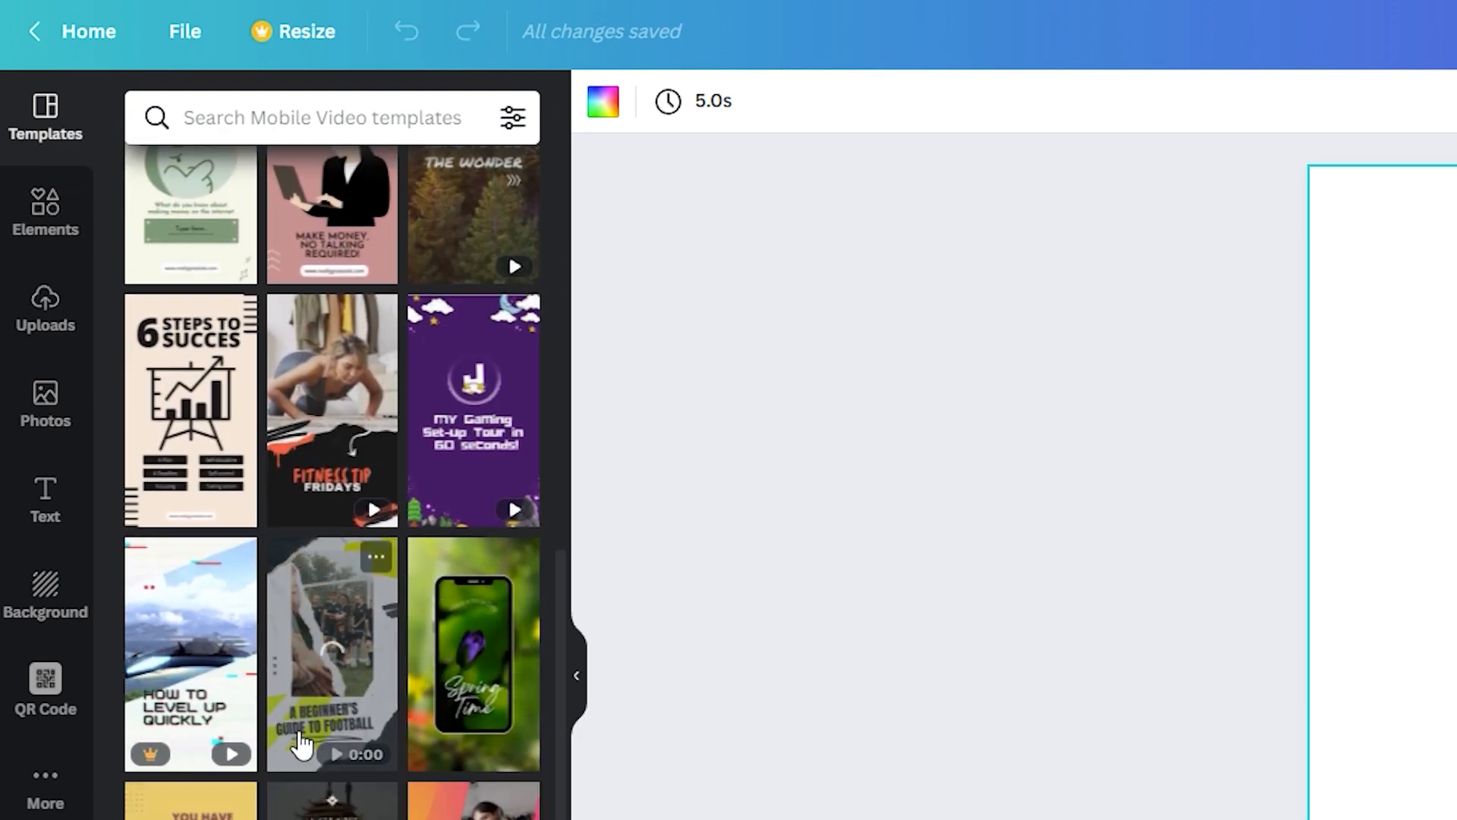
{"action": "scroll", "coordinate": [293, 742], "scroll_direction": "up", "scroll_amount": 5}
{"action": "scroll", "coordinate": [300, 706], "scroll_direction": "up", "scroll_amount": 6}
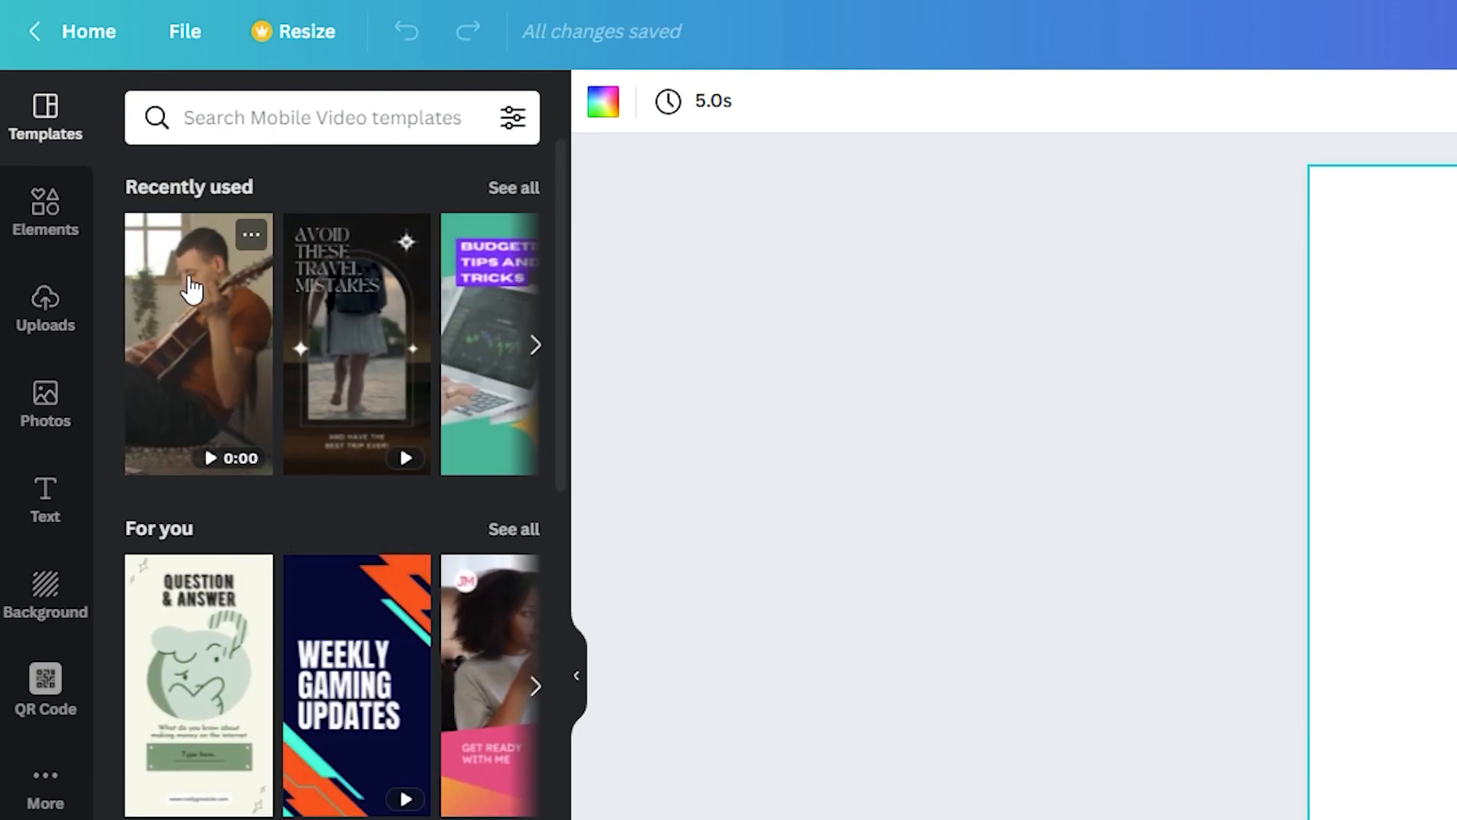
{"action": "left_click", "coordinate": [60, 228]}
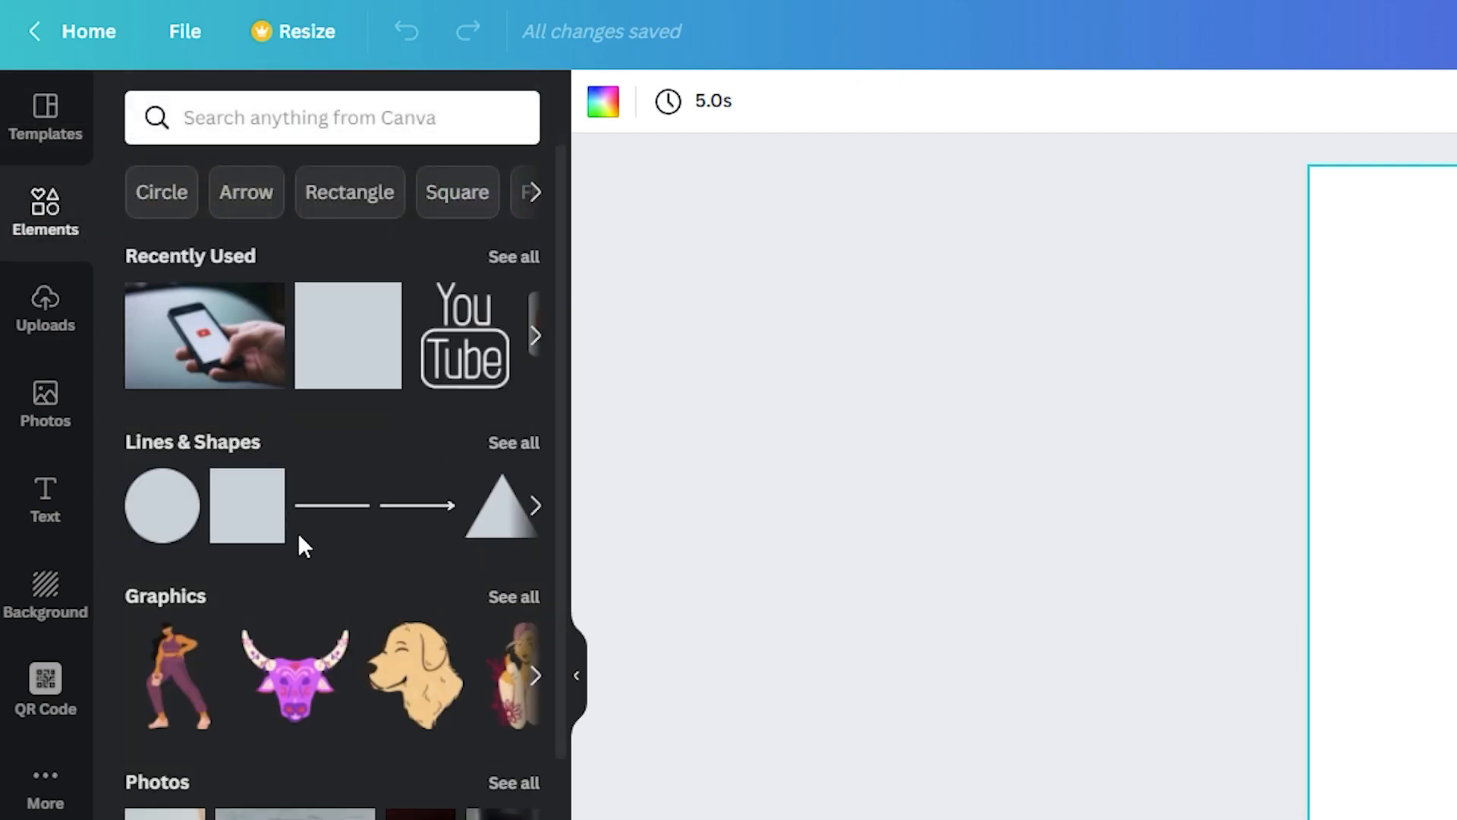
{"action": "scroll", "coordinate": [310, 757], "scroll_direction": "down", "scroll_amount": 8}
{"action": "scroll", "coordinate": [310, 757], "scroll_direction": "up", "scroll_amount": 8}
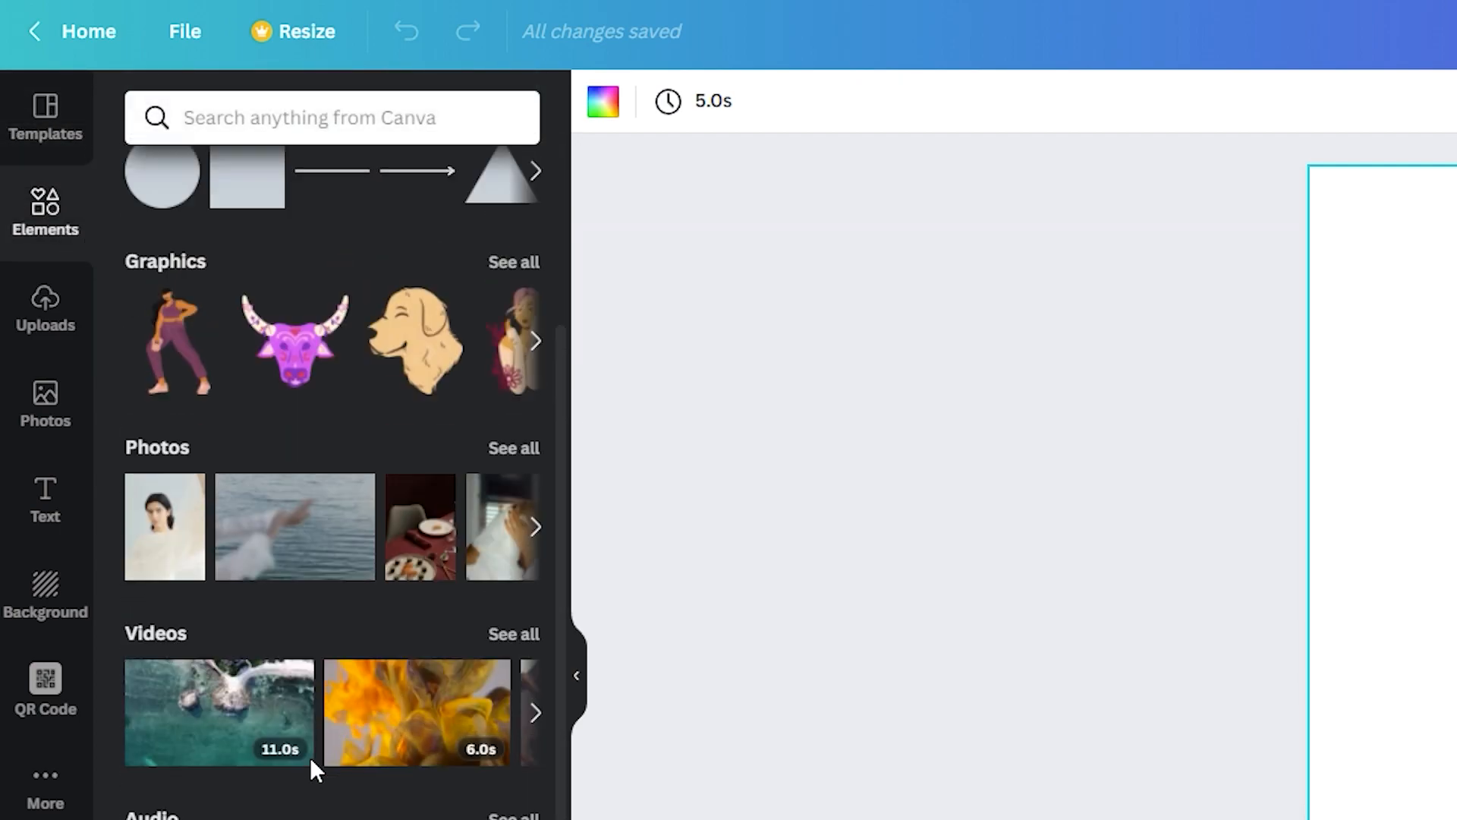
Step: Look over the uploaded media and the stock photo collection
{"action": "left_click", "coordinate": [59, 325]}
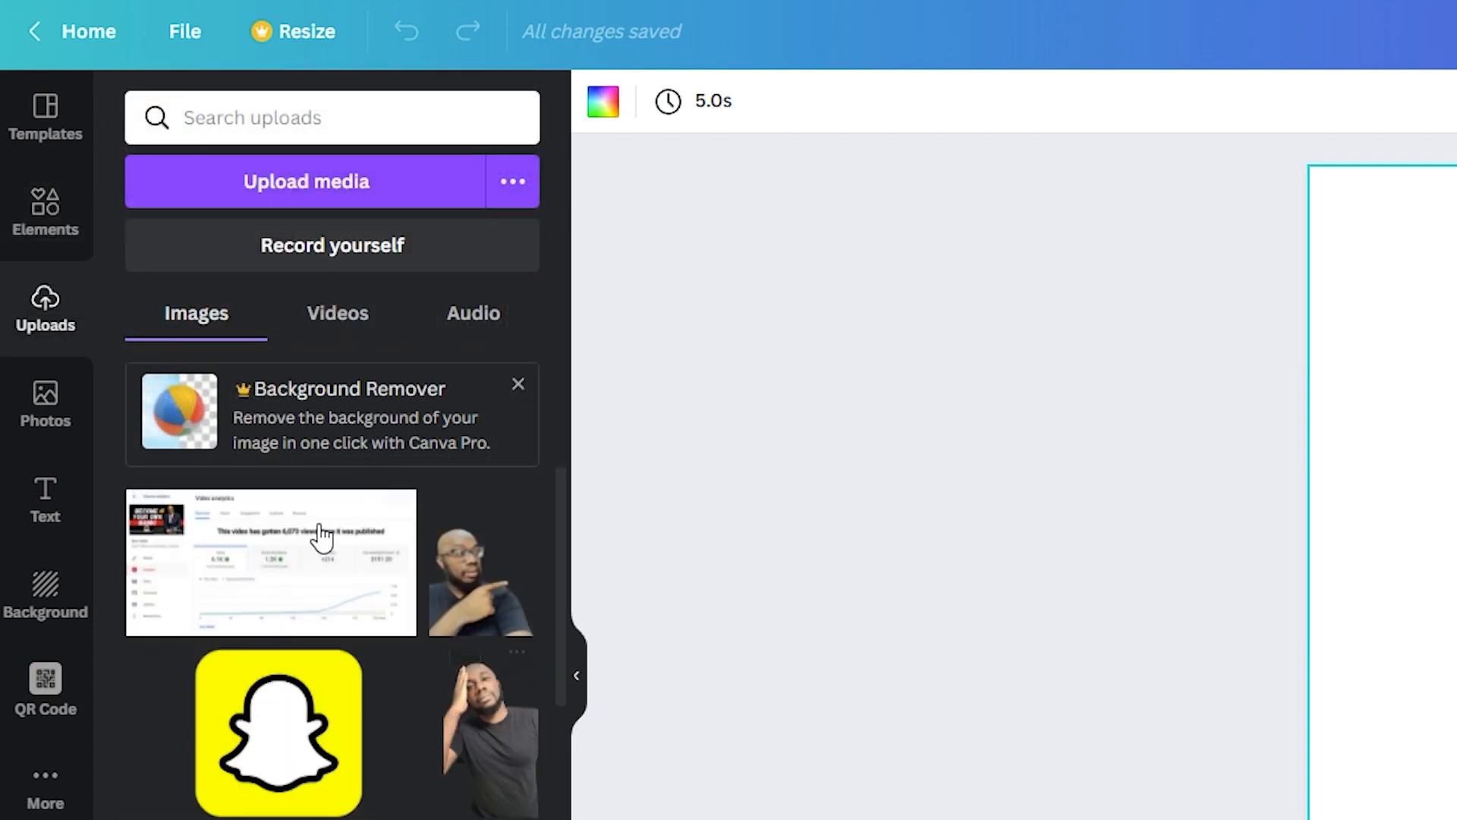
{"action": "left_click", "coordinate": [326, 203]}
{"action": "left_click", "coordinate": [79, 414]}
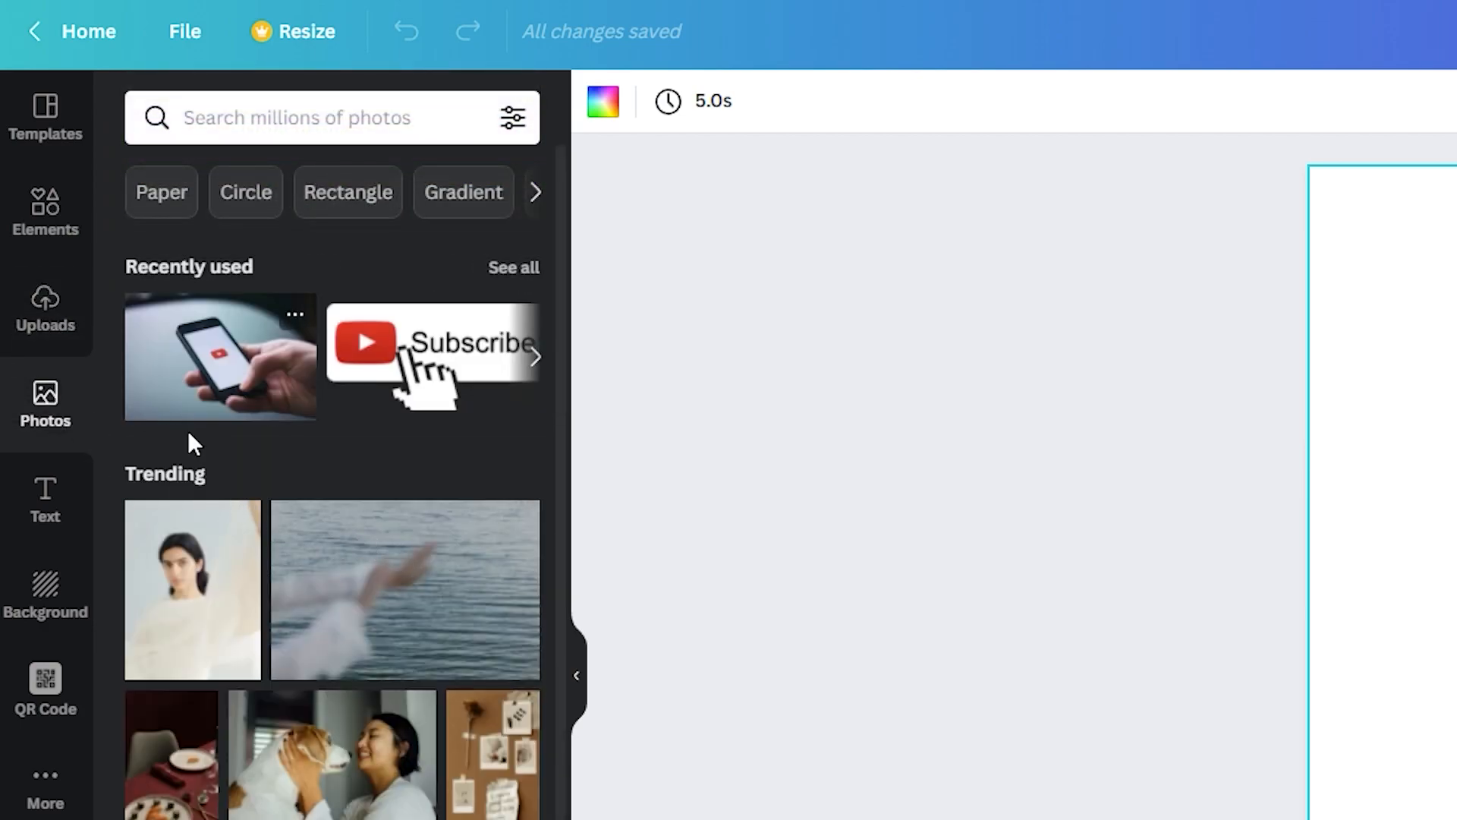
{"action": "scroll", "coordinate": [402, 554], "scroll_direction": "down", "scroll_amount": 5}
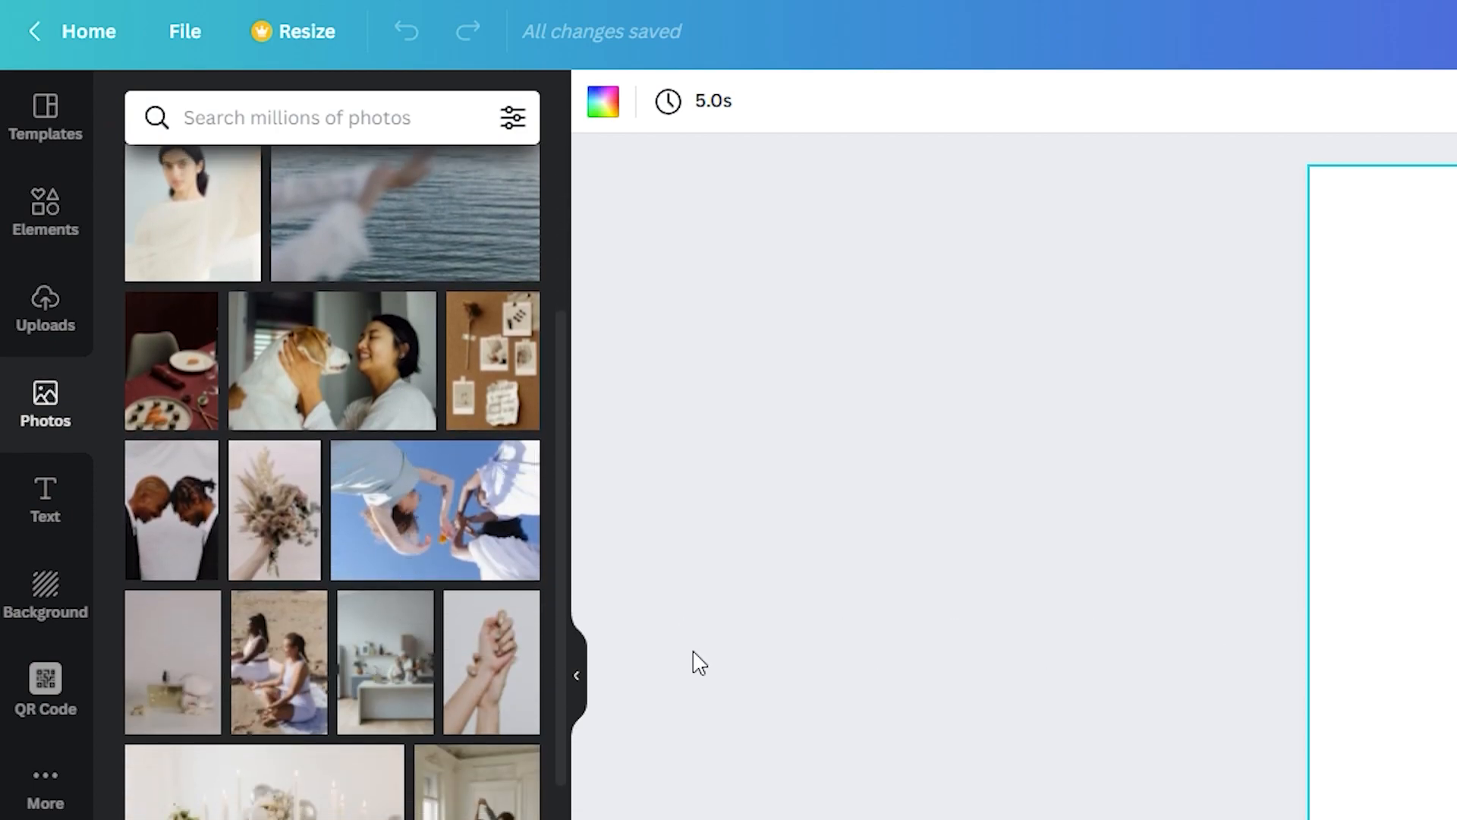
{"action": "scroll", "coordinate": [394, 676], "scroll_direction": "down", "scroll_amount": 7}
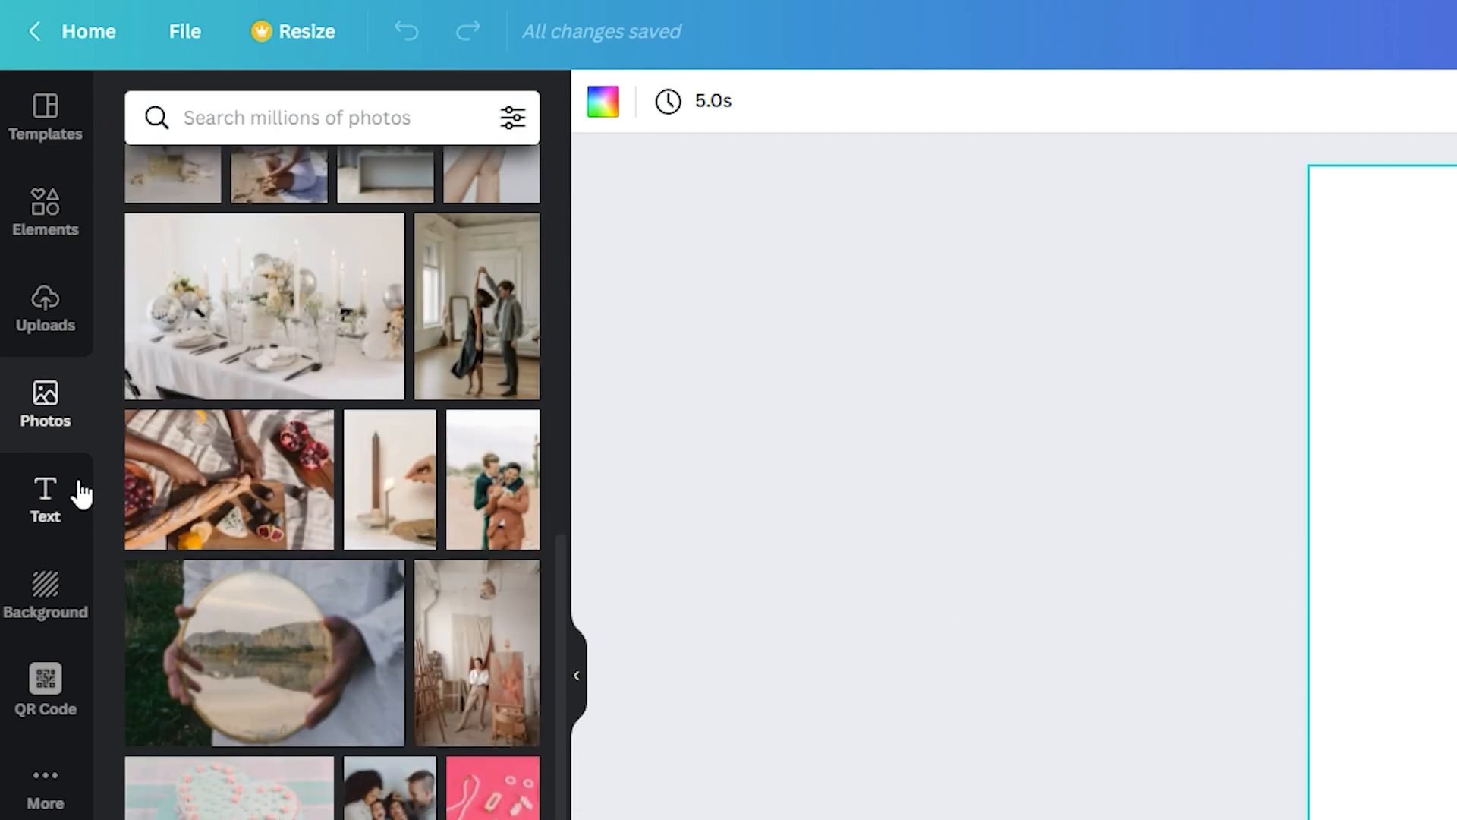
Step: Examine the text styles with their font combinations and the available page backgrounds
{"action": "left_click", "coordinate": [77, 494]}
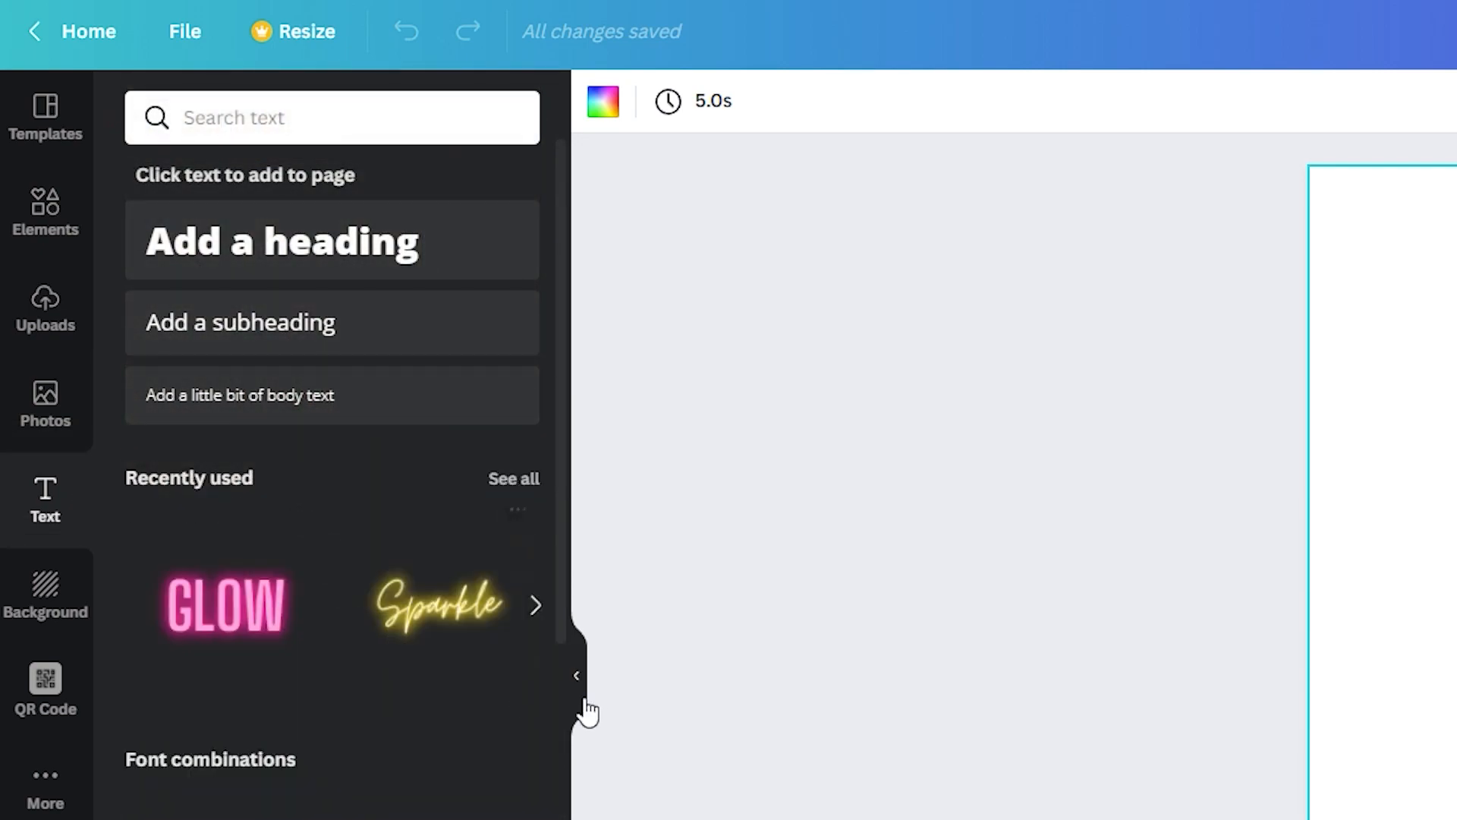
{"action": "scroll", "coordinate": [422, 704], "scroll_direction": "down", "scroll_amount": 10}
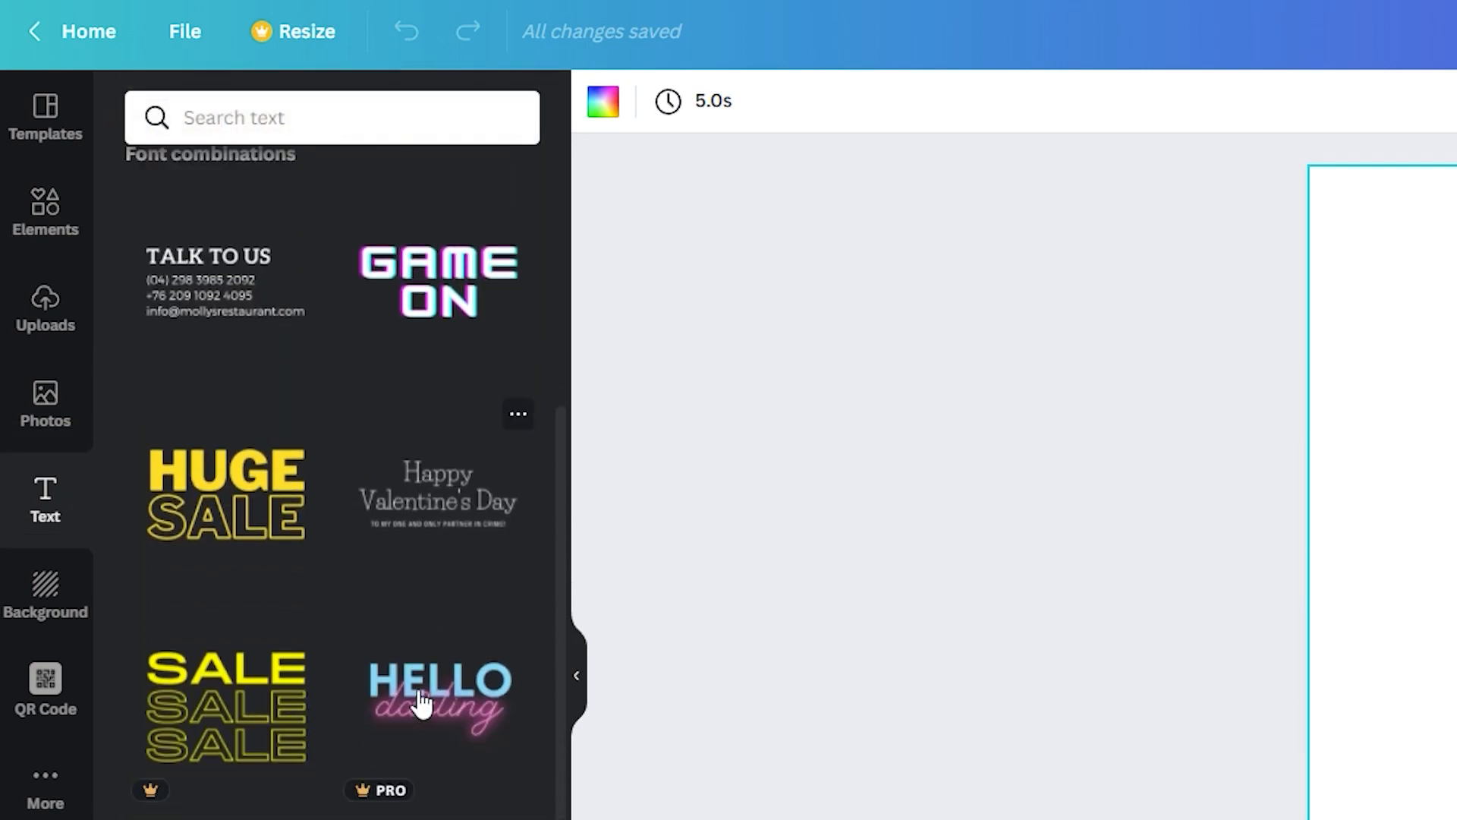
{"action": "scroll", "coordinate": [420, 702], "scroll_direction": "up", "scroll_amount": 10}
{"action": "scroll", "coordinate": [334, 683], "scroll_direction": "down", "scroll_amount": 5}
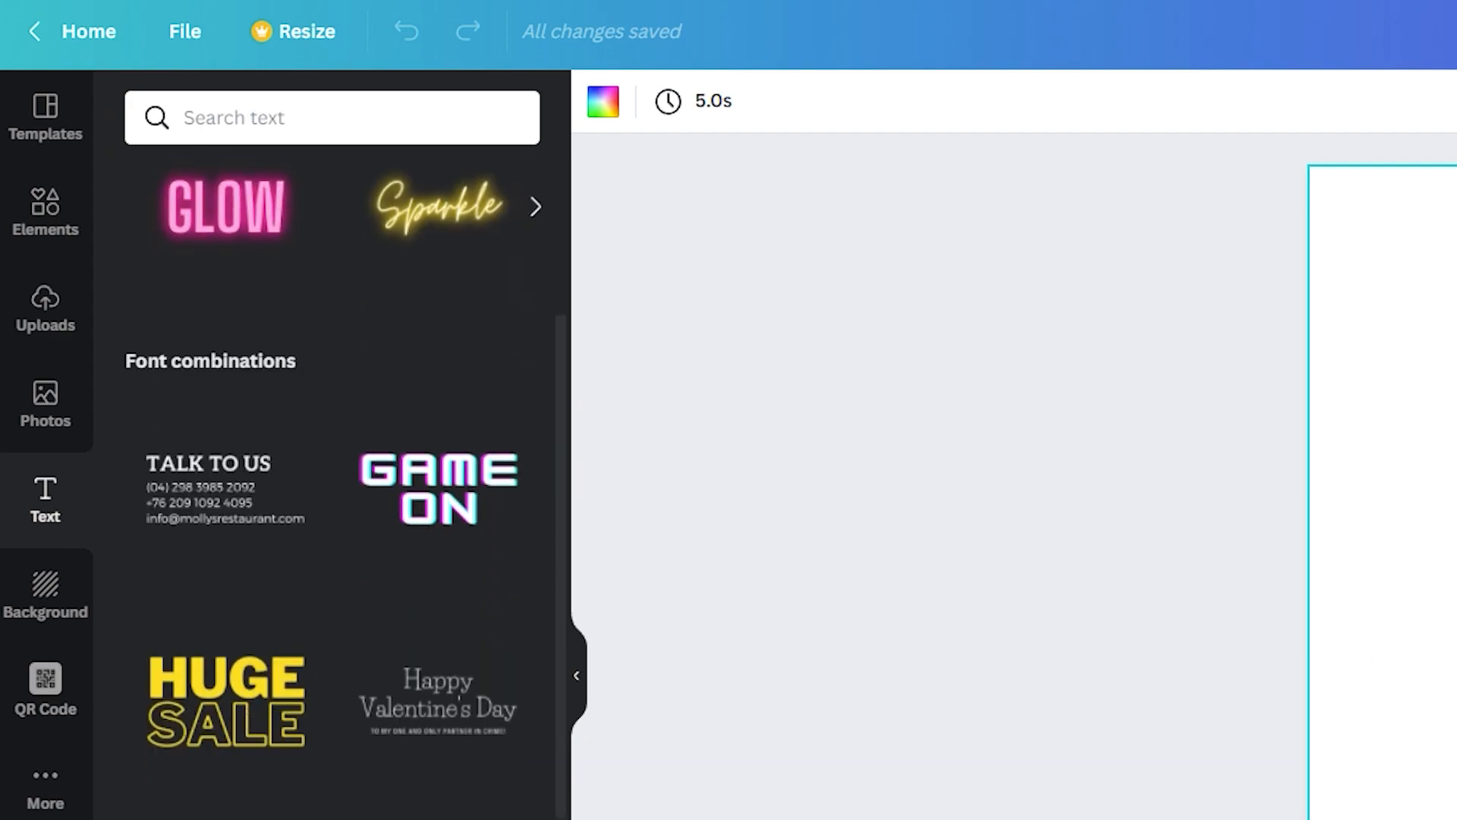
{"action": "left_click", "coordinate": [15, 621]}
{"action": "scroll", "coordinate": [303, 691], "scroll_direction": "down", "scroll_amount": 10}
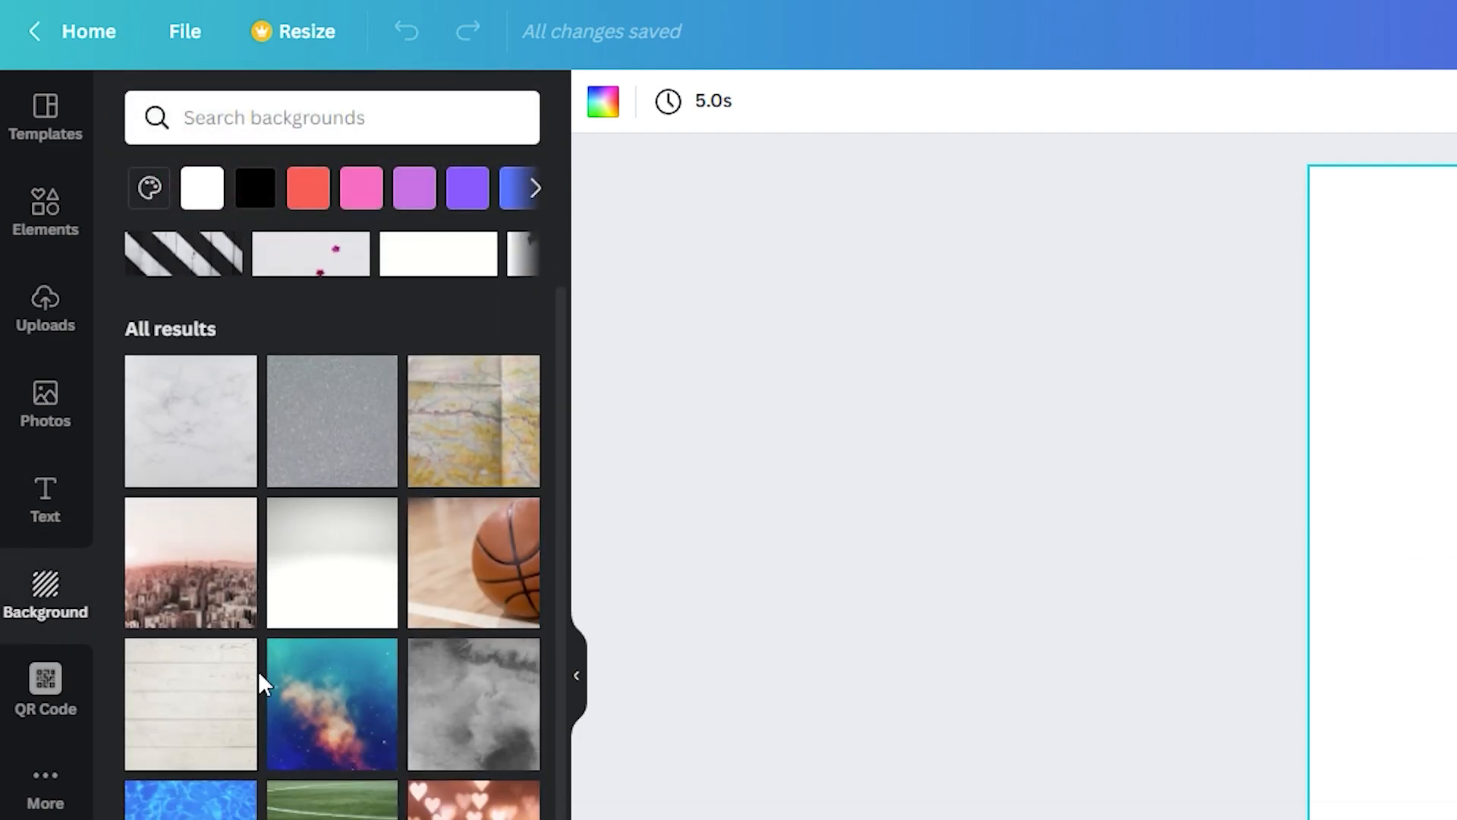
{"action": "scroll", "coordinate": [357, 736], "scroll_direction": "down", "scroll_amount": 8}
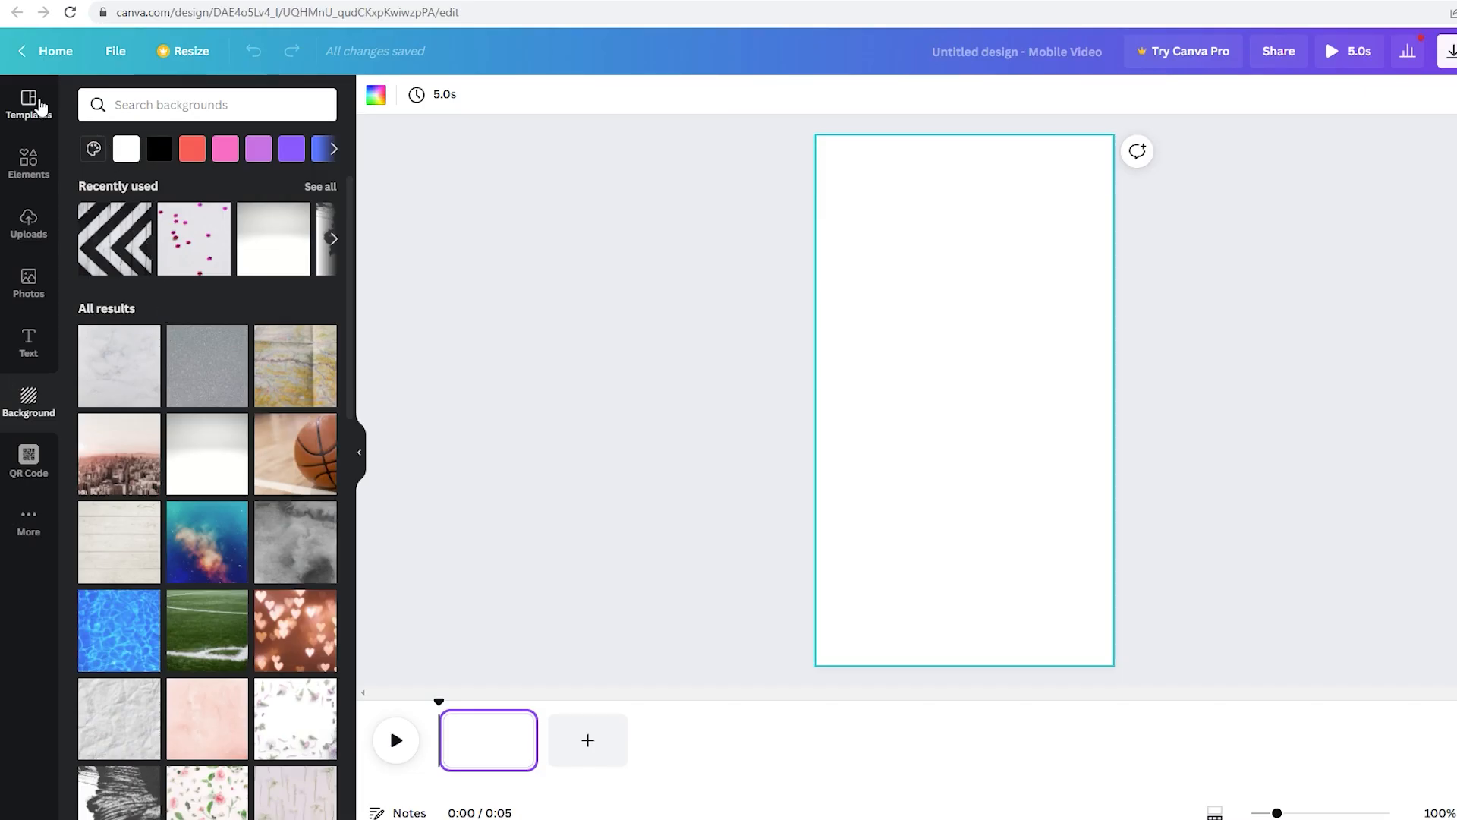
Step: Return to the mobile video templates and examine the free, Pro and animated designs on offer
{"action": "left_click", "coordinate": [38, 106]}
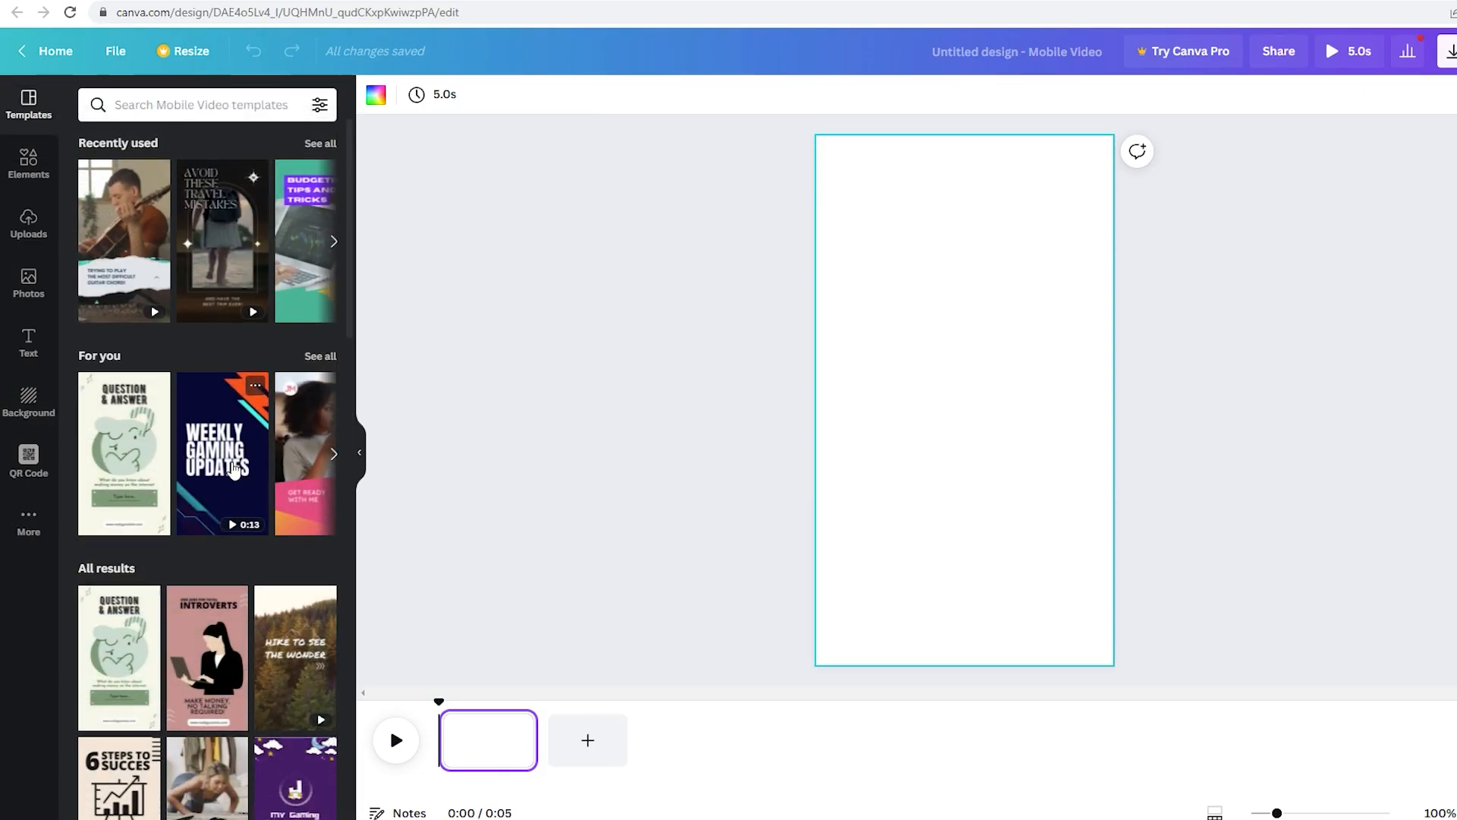
{"action": "scroll", "coordinate": [234, 471], "scroll_direction": "down", "scroll_amount": 2}
{"action": "scroll", "coordinate": [234, 470], "scroll_direction": "down", "scroll_amount": 3}
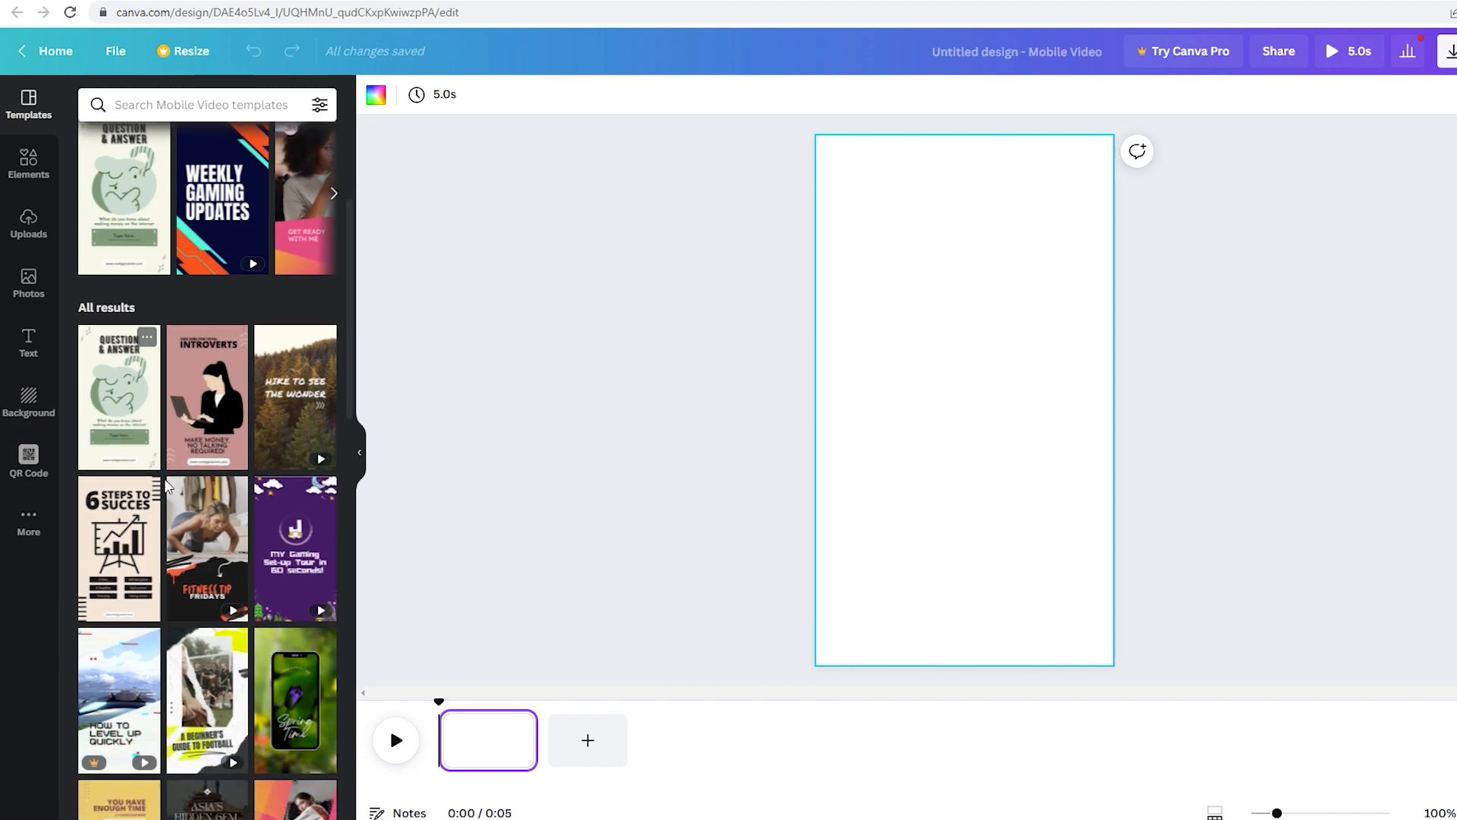
{"action": "scroll", "coordinate": [173, 481], "scroll_direction": "down", "scroll_amount": 6}
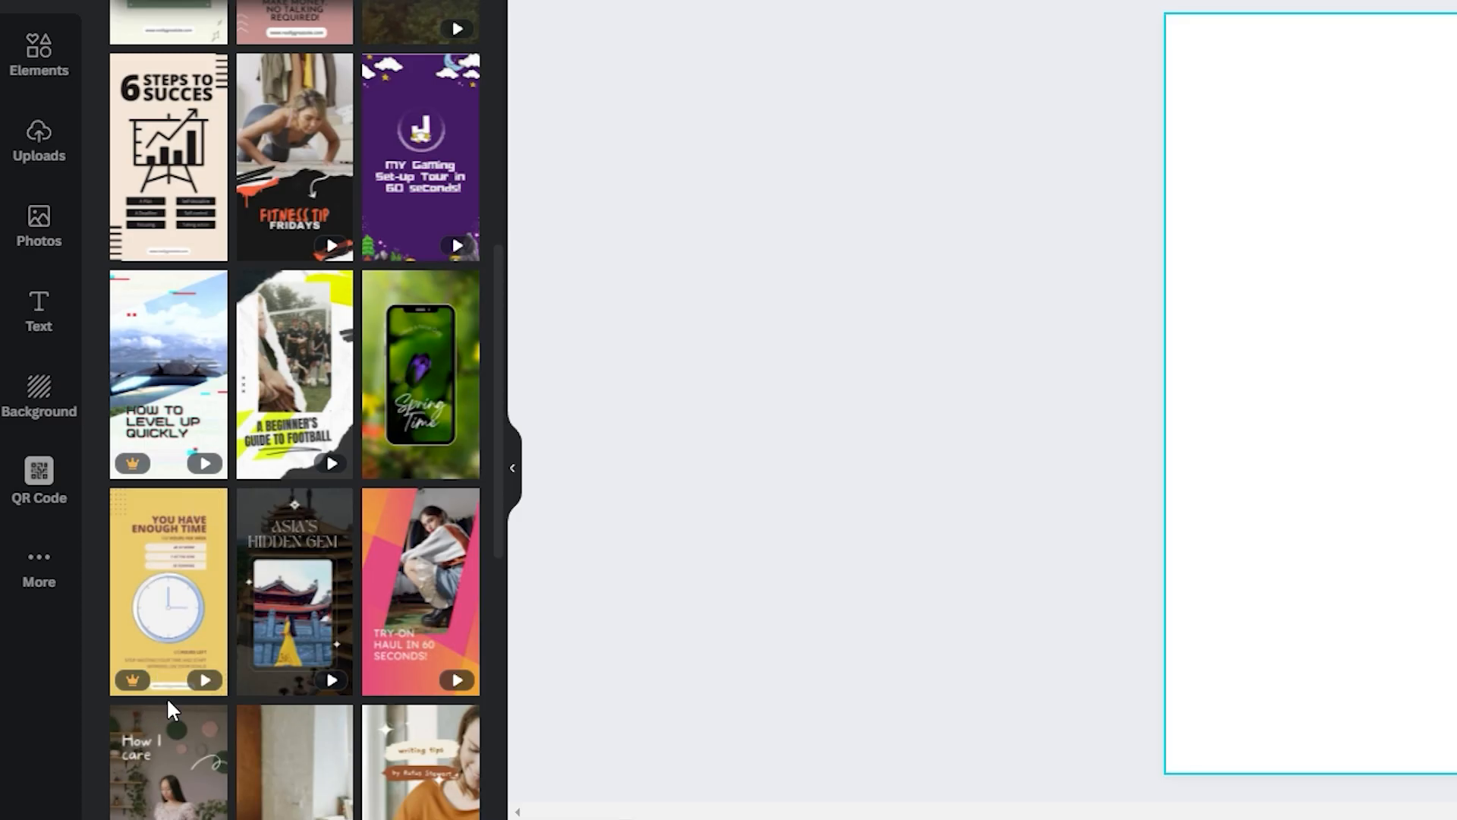
{"action": "mouse_move", "coordinate": [163, 704]}
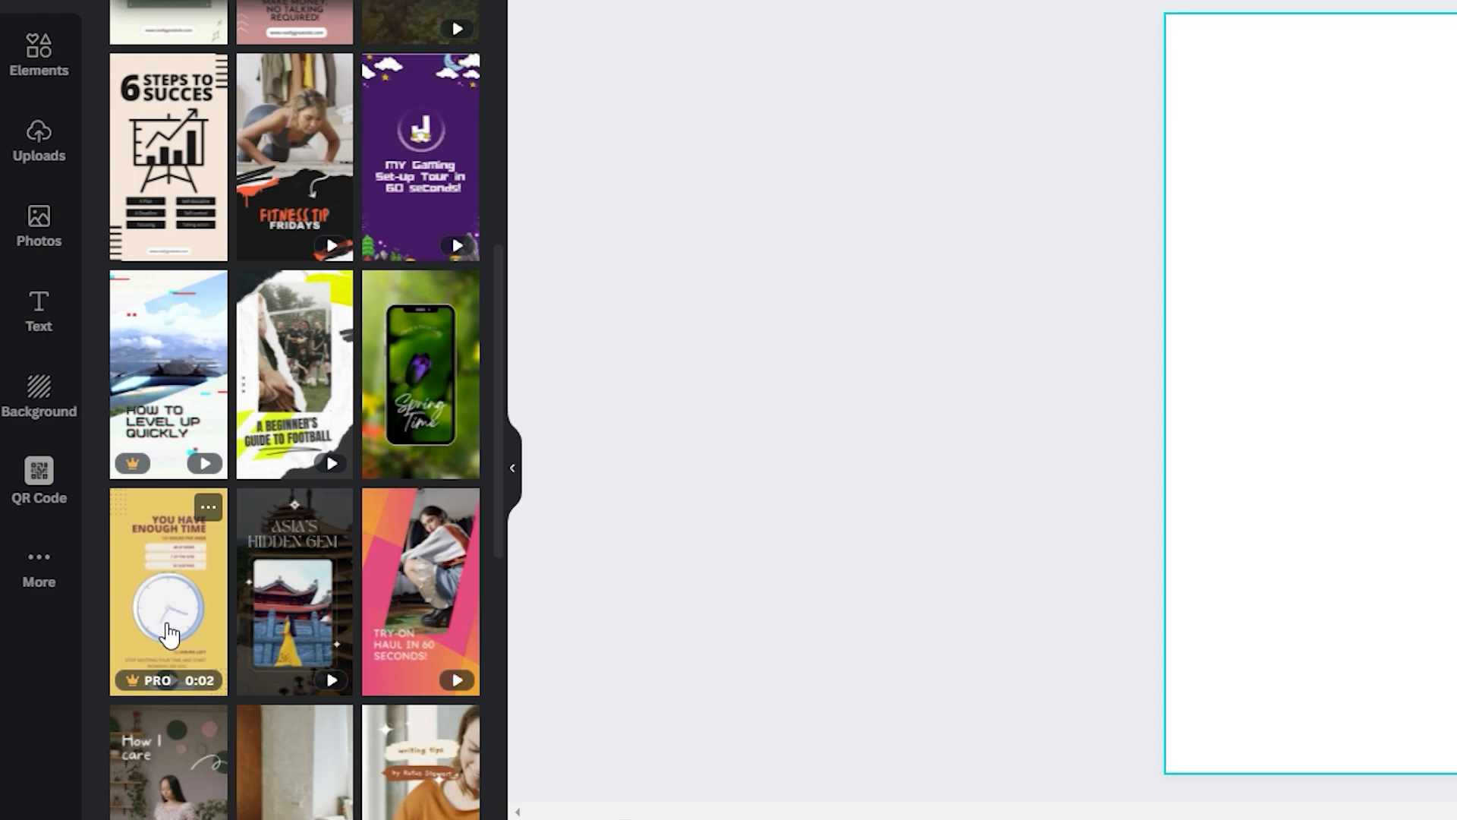
{"action": "scroll", "coordinate": [266, 736], "scroll_direction": "down", "scroll_amount": 2}
{"action": "mouse_move", "coordinate": [369, 730]}
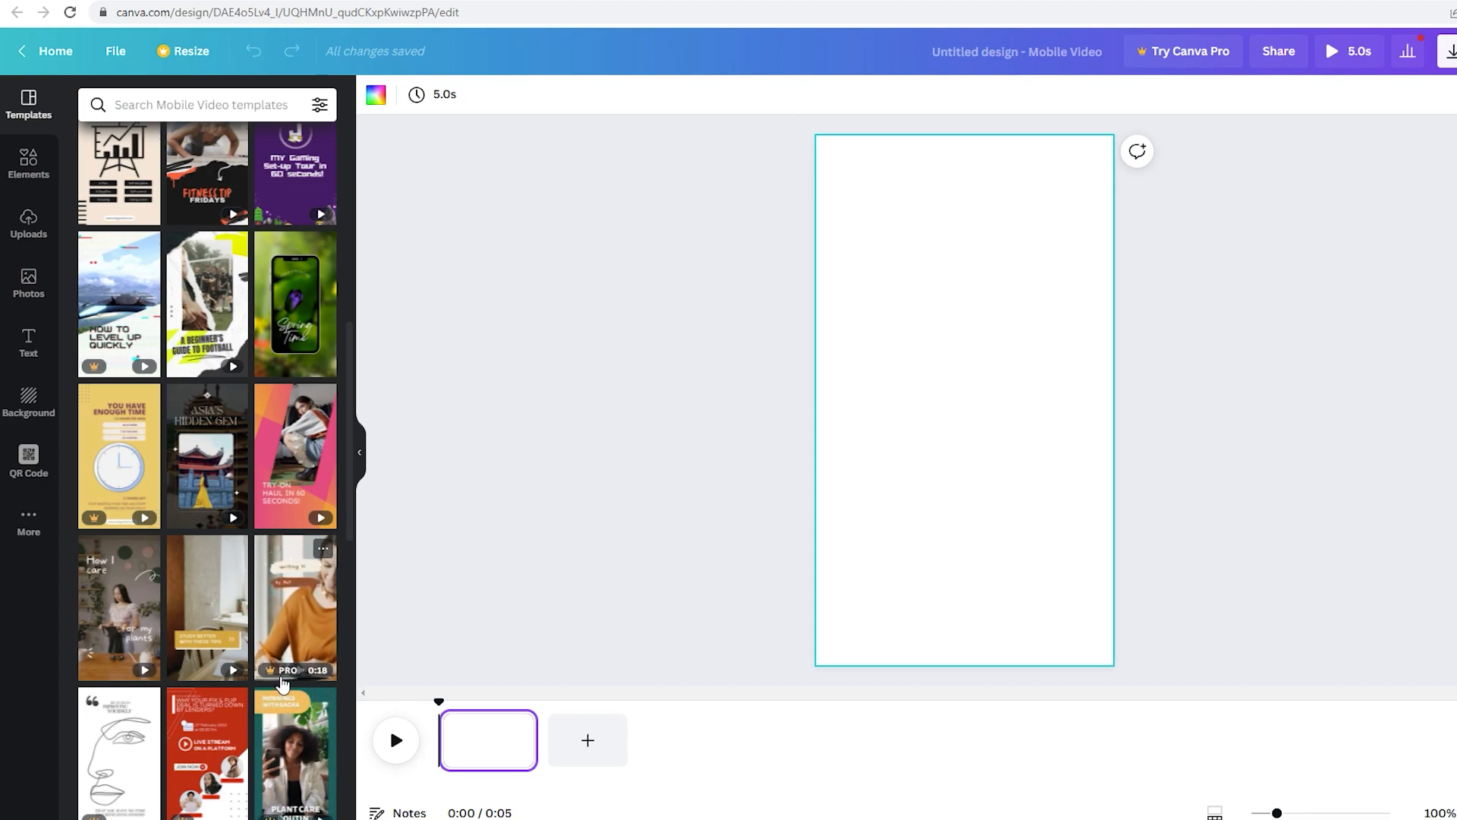
{"action": "scroll", "coordinate": [196, 450], "scroll_direction": "up", "scroll_amount": 2}
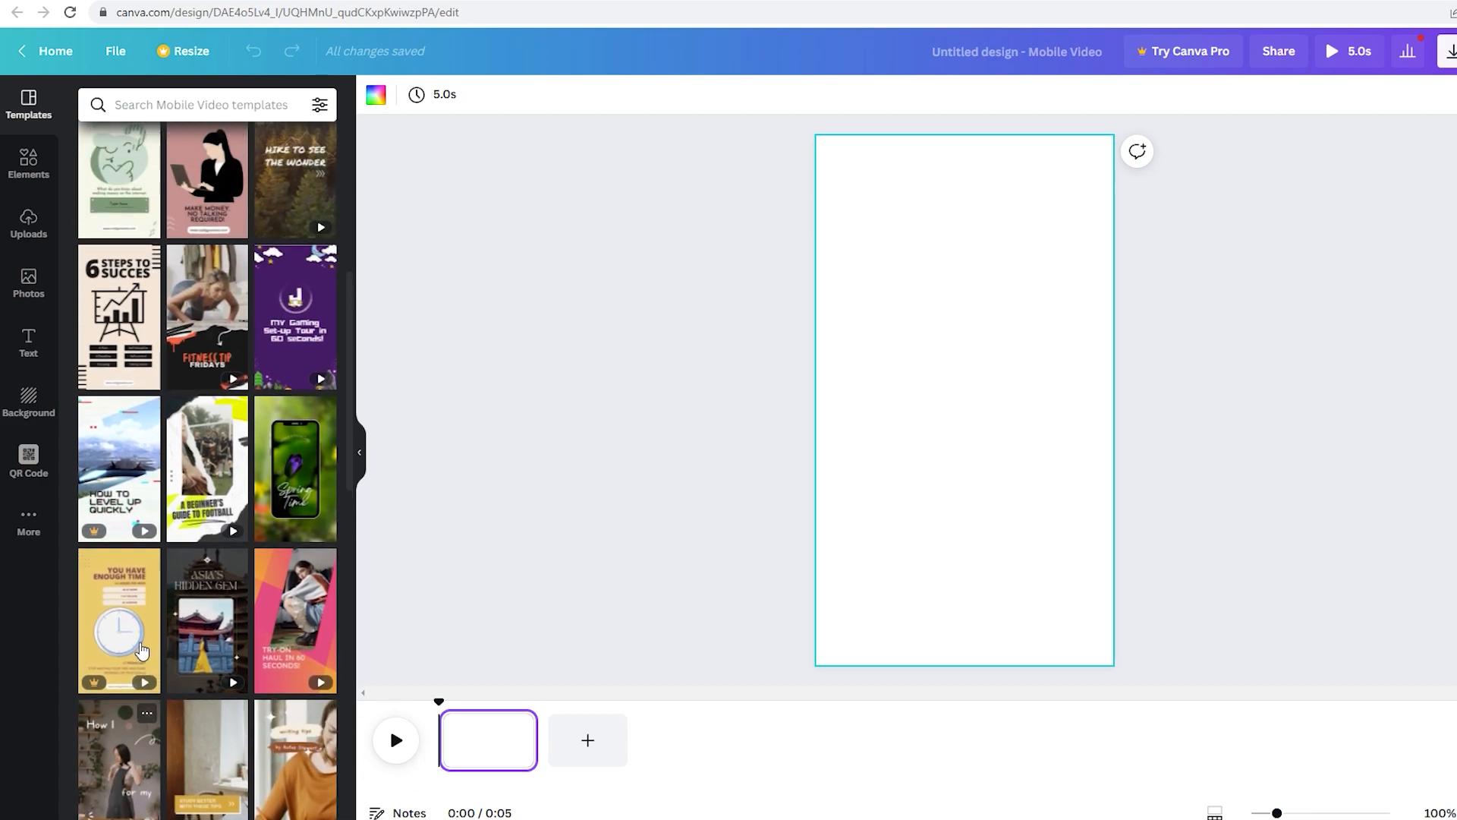
{"action": "scroll", "coordinate": [196, 451], "scroll_direction": "up", "scroll_amount": 1}
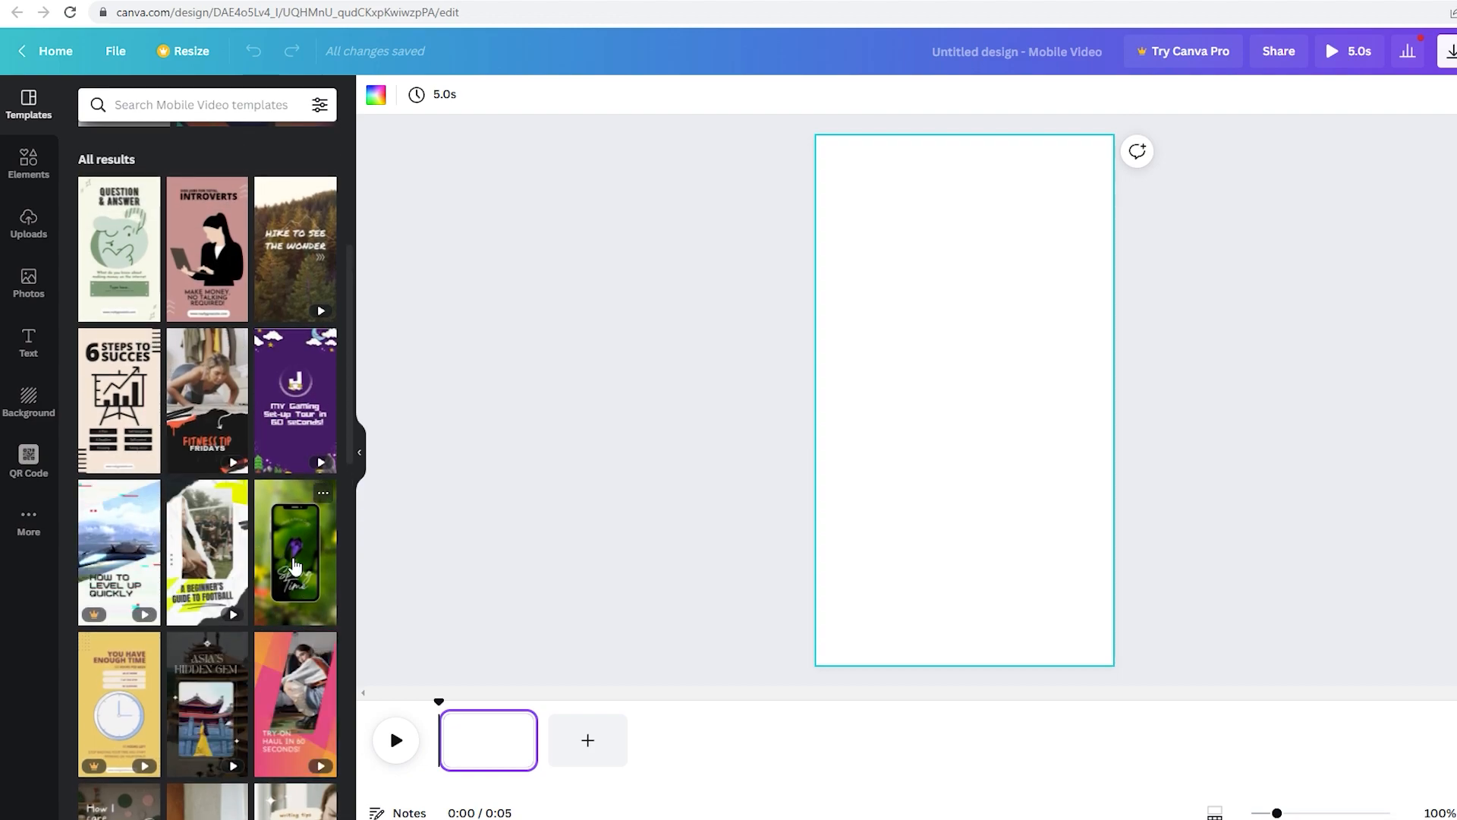
Step: Apply the green Spring Time phone template to the blank page and select its individual elements
{"action": "left_click", "coordinate": [296, 566]}
{"action": "left_click", "coordinate": [1024, 523]}
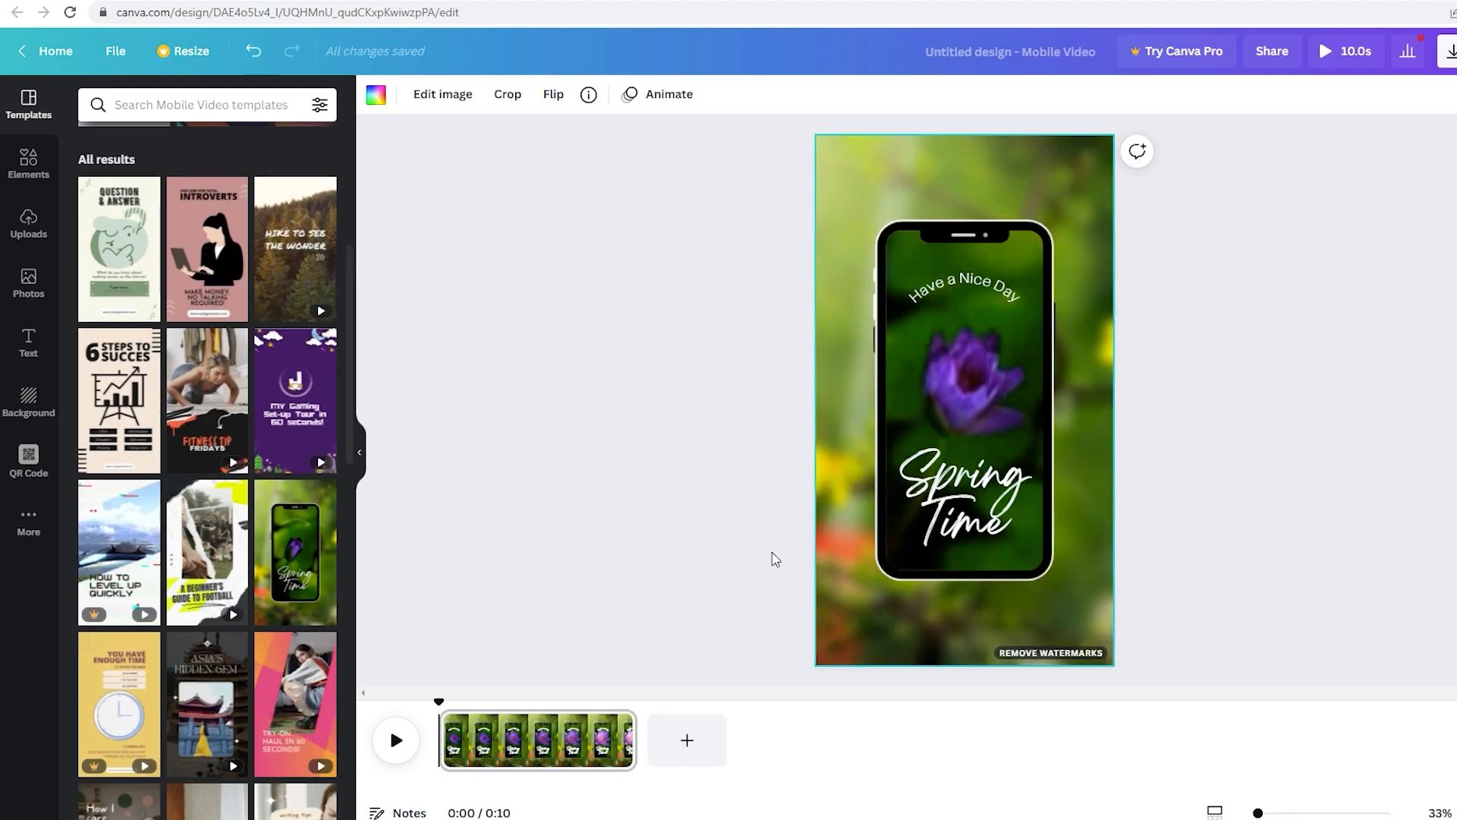
{"action": "left_click", "coordinate": [1054, 402]}
{"action": "left_click", "coordinate": [977, 413]}
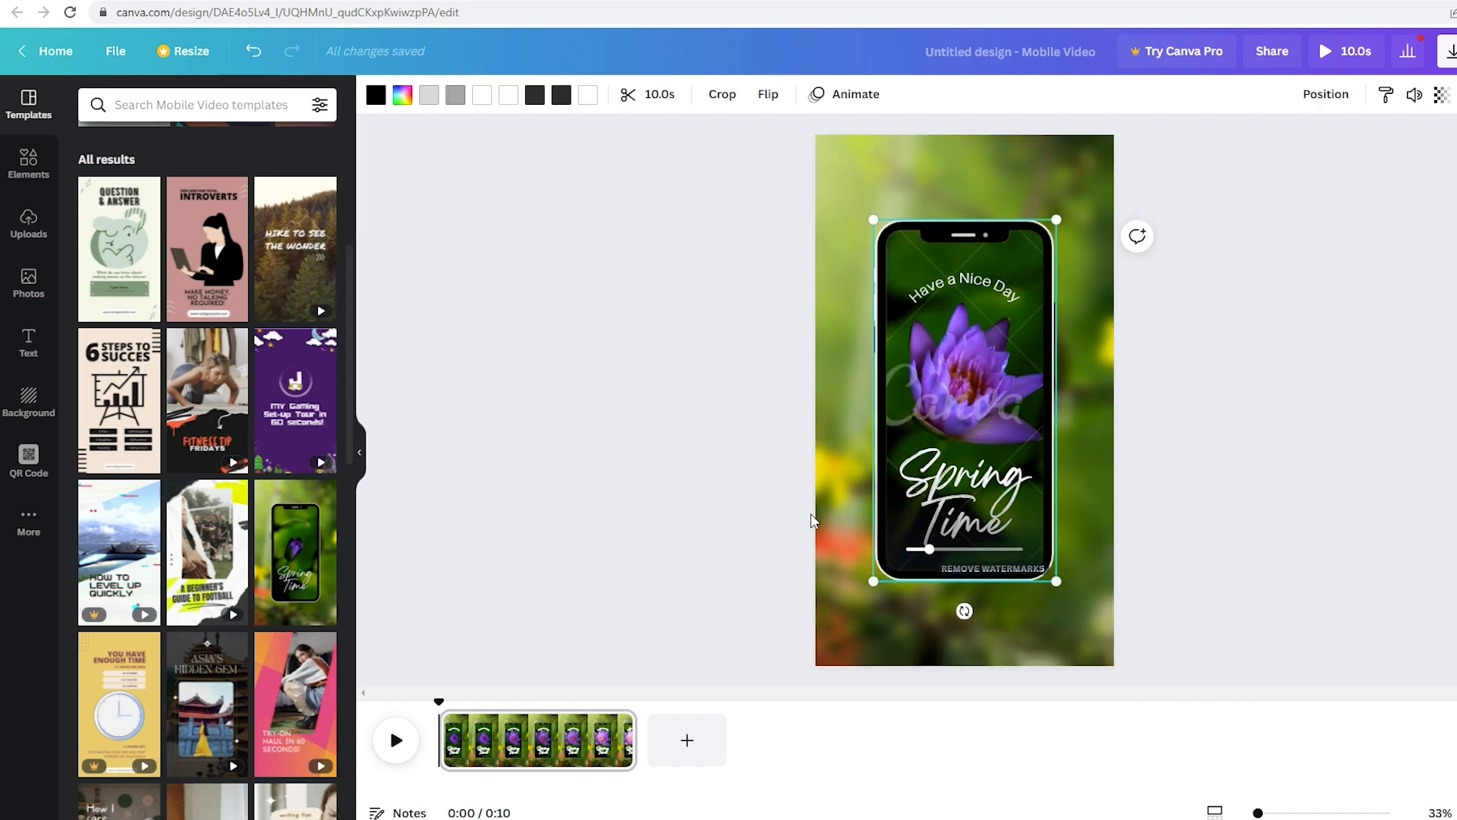
Step: Delete the template's background image, text and phone mockup from the page
{"action": "left_click", "coordinate": [1073, 410]}
{"action": "key", "text": "Delete"}
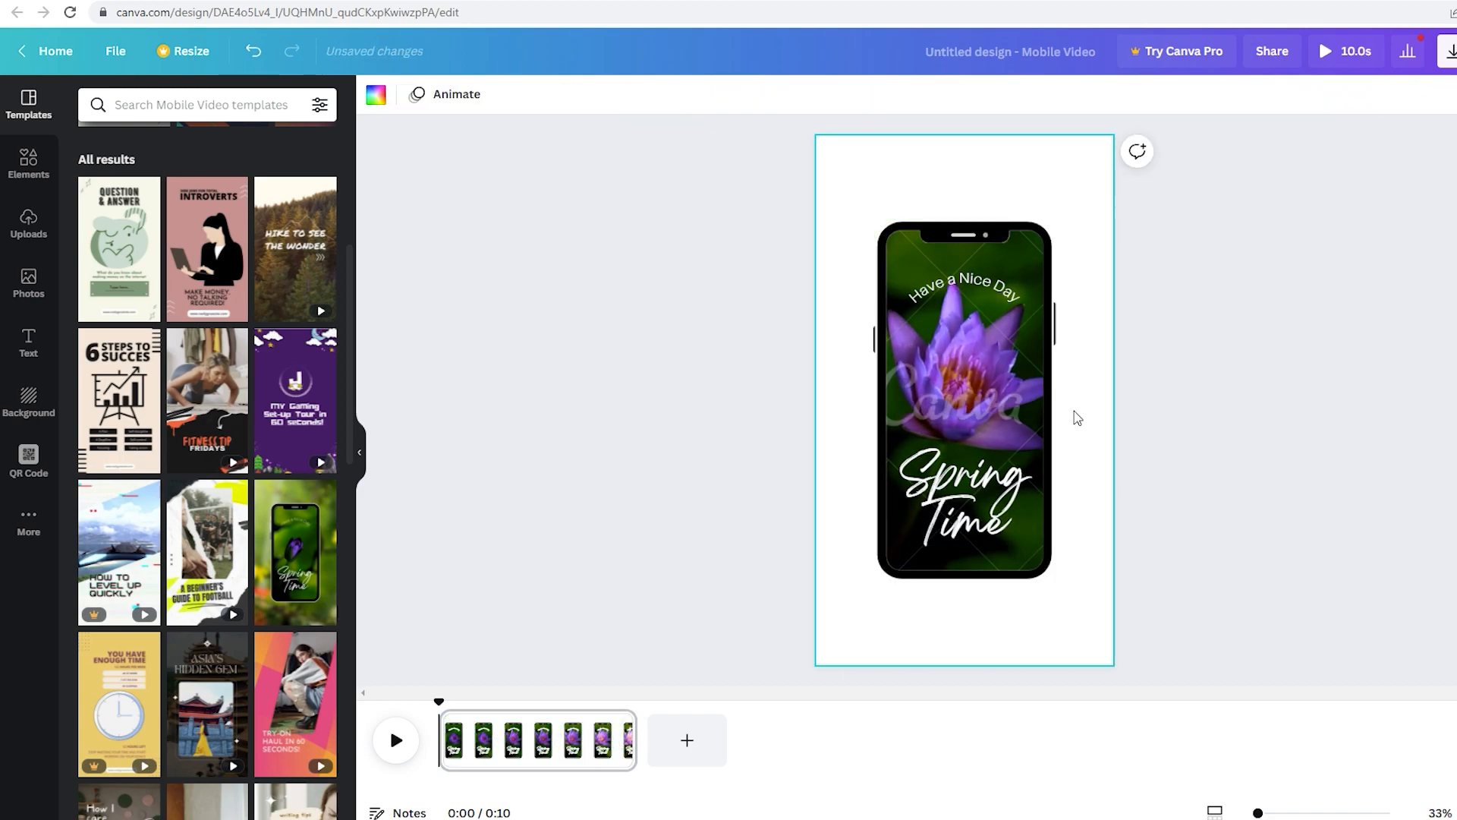
{"action": "left_click", "coordinate": [979, 482]}
{"action": "key", "text": "Delete"}
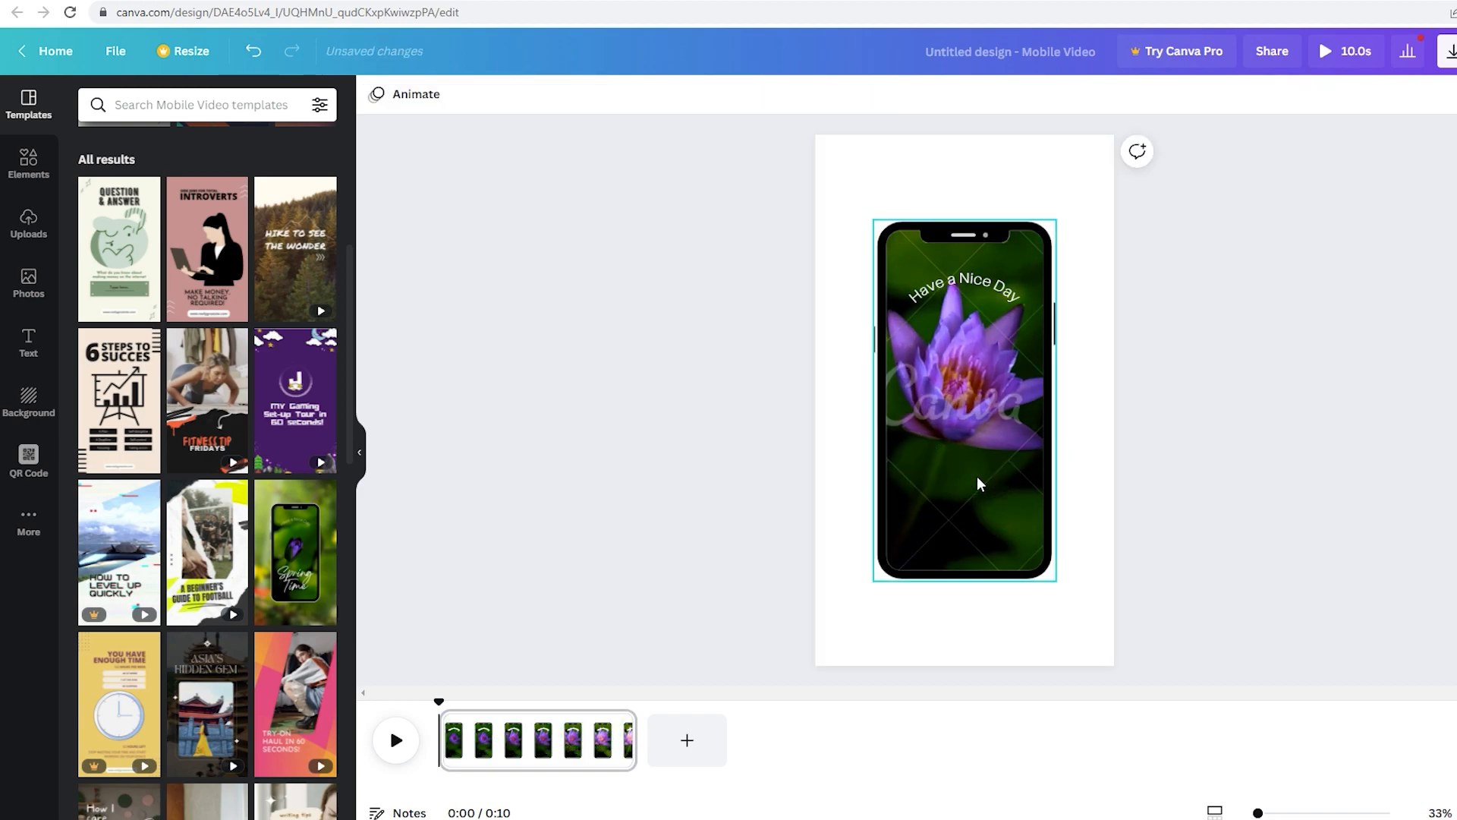
{"action": "left_click", "coordinate": [979, 482]}
{"action": "key", "text": "Delete"}
{"action": "key", "text": "Delete"}
{"action": "left_click", "coordinate": [713, 494]}
Step: Look through the full list of mobile video templates for another design suited to the blank Short
{"action": "scroll", "coordinate": [273, 557], "scroll_direction": "up", "scroll_amount": 5}
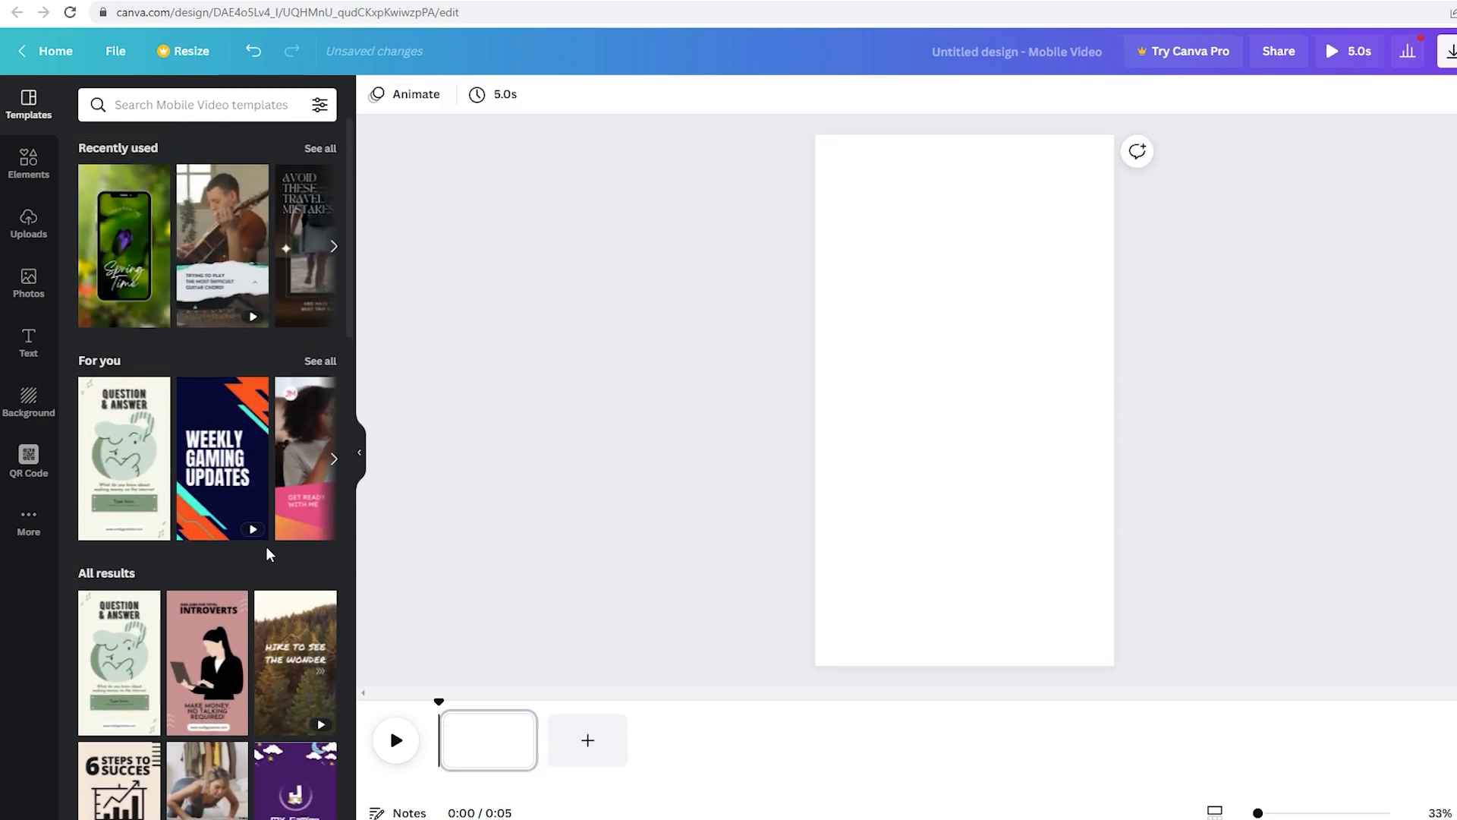
{"action": "scroll", "coordinate": [269, 550], "scroll_direction": "down", "scroll_amount": 15}
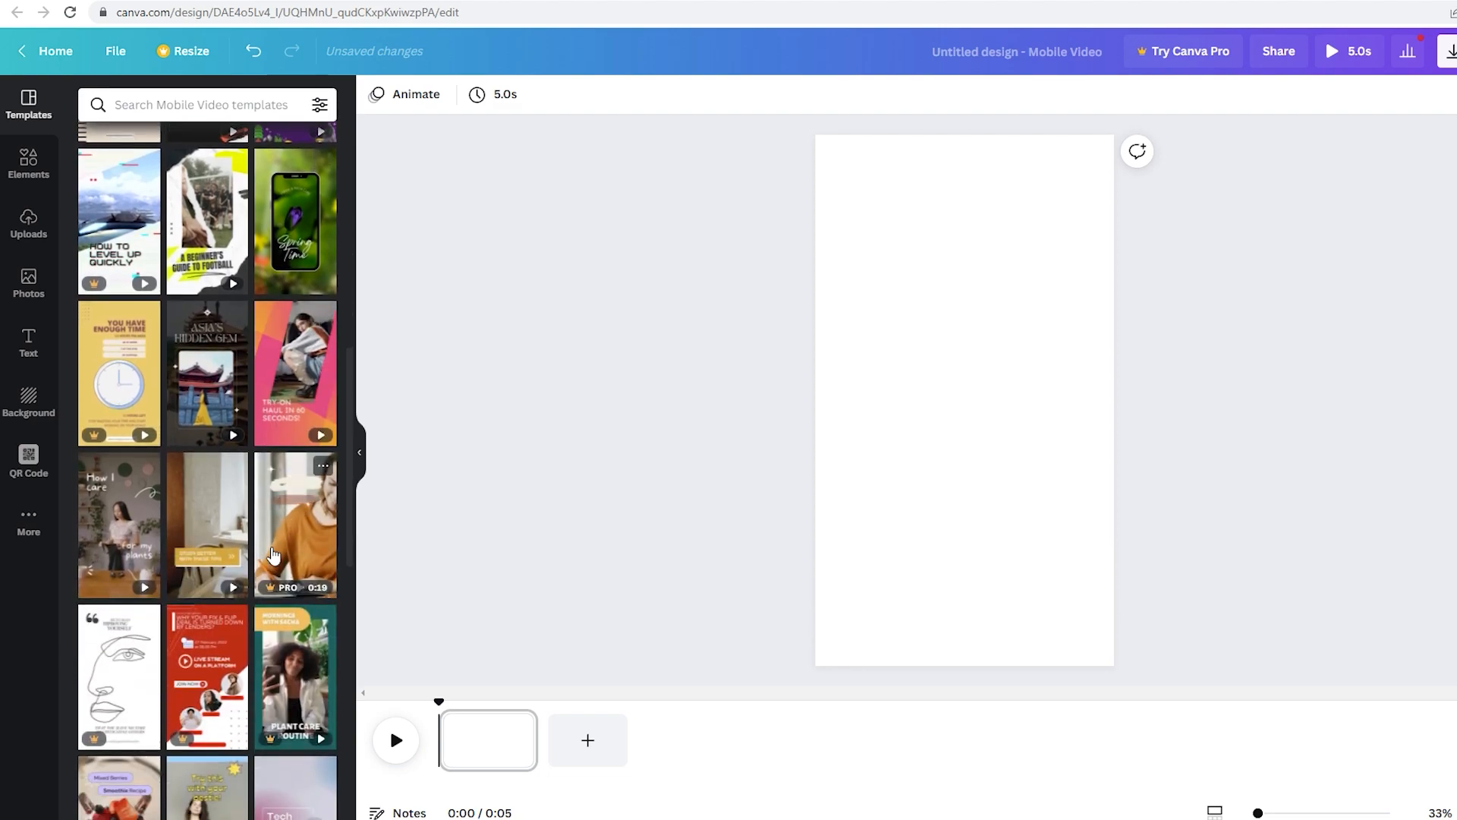
{"action": "scroll", "coordinate": [273, 554], "scroll_direction": "down", "scroll_amount": 3}
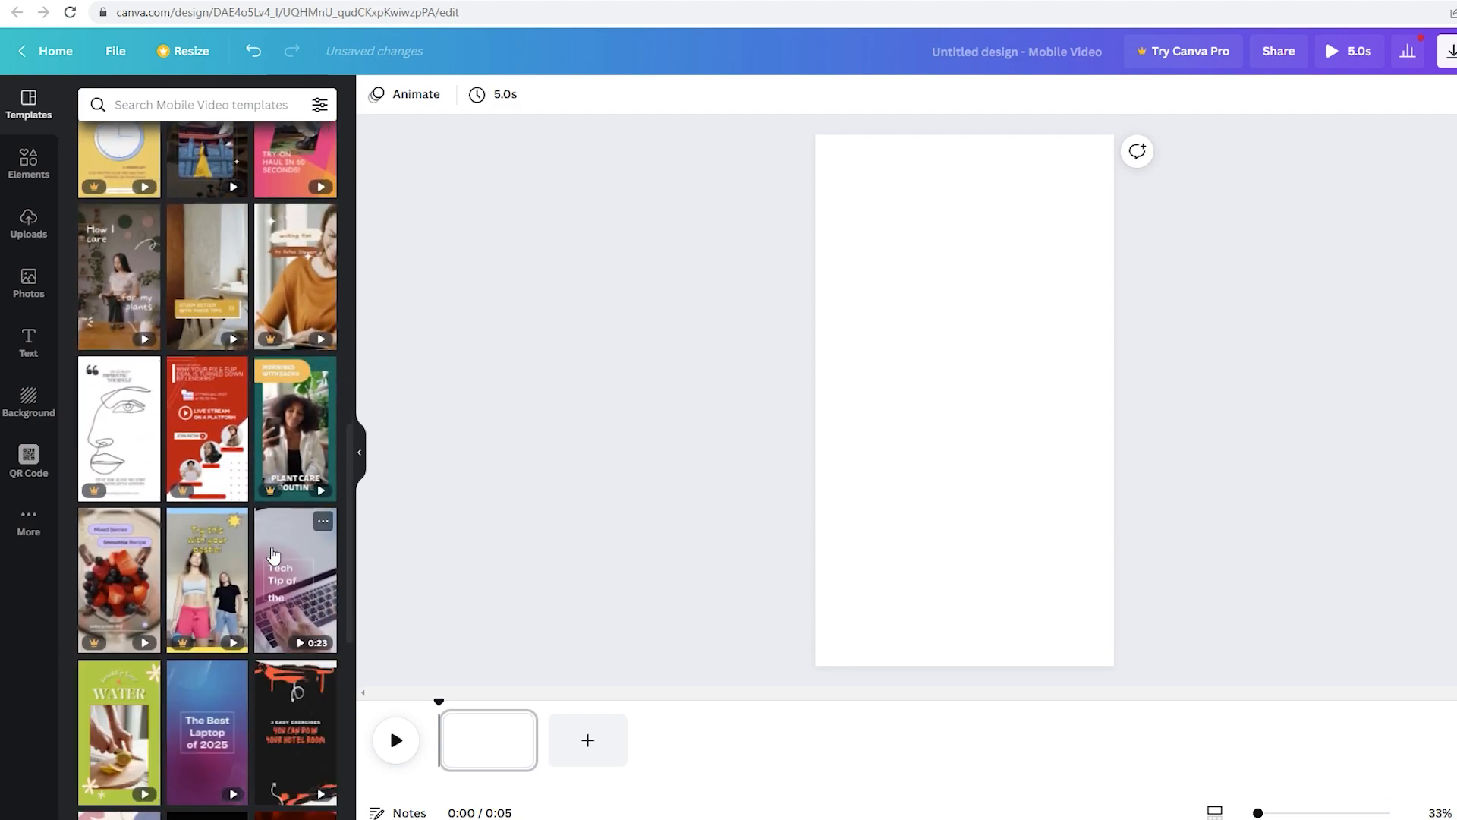
{"action": "scroll", "coordinate": [274, 554], "scroll_direction": "down", "scroll_amount": 6}
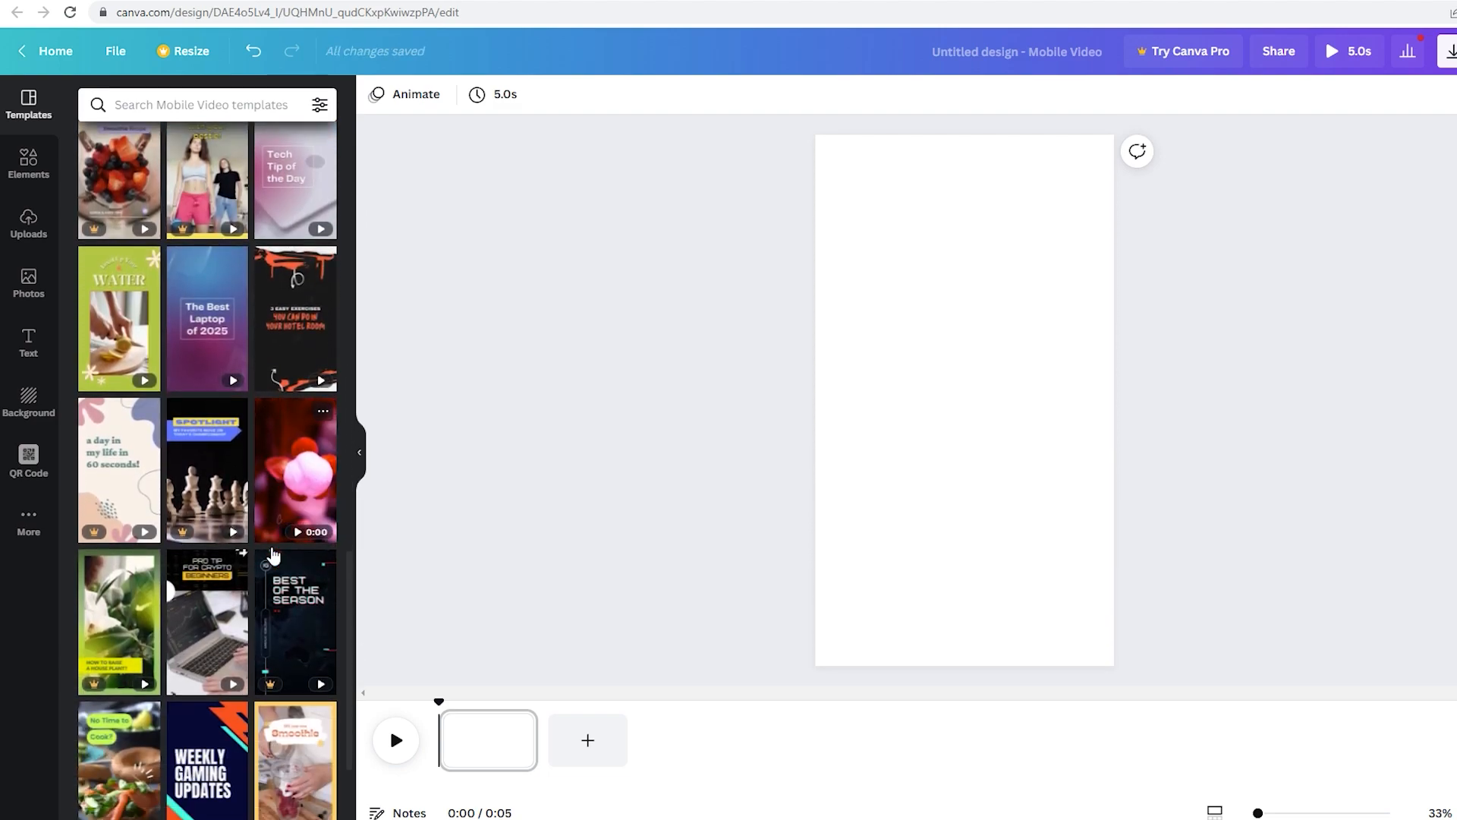
{"action": "scroll", "coordinate": [273, 556], "scroll_direction": "down", "scroll_amount": 3}
{"action": "scroll", "coordinate": [273, 556], "scroll_direction": "up", "scroll_amount": 9}
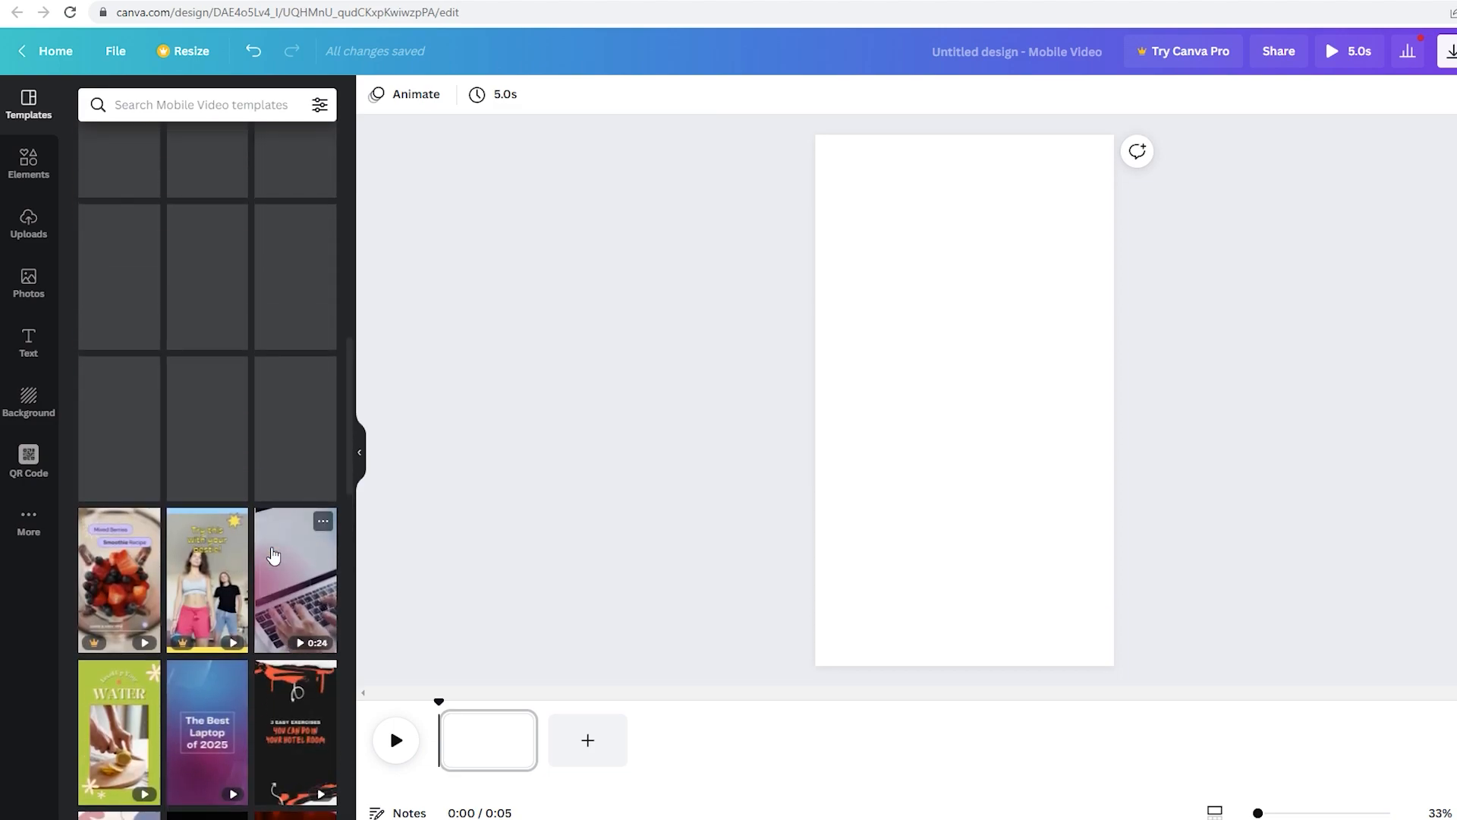
{"action": "scroll", "coordinate": [273, 554], "scroll_direction": "up", "scroll_amount": 6}
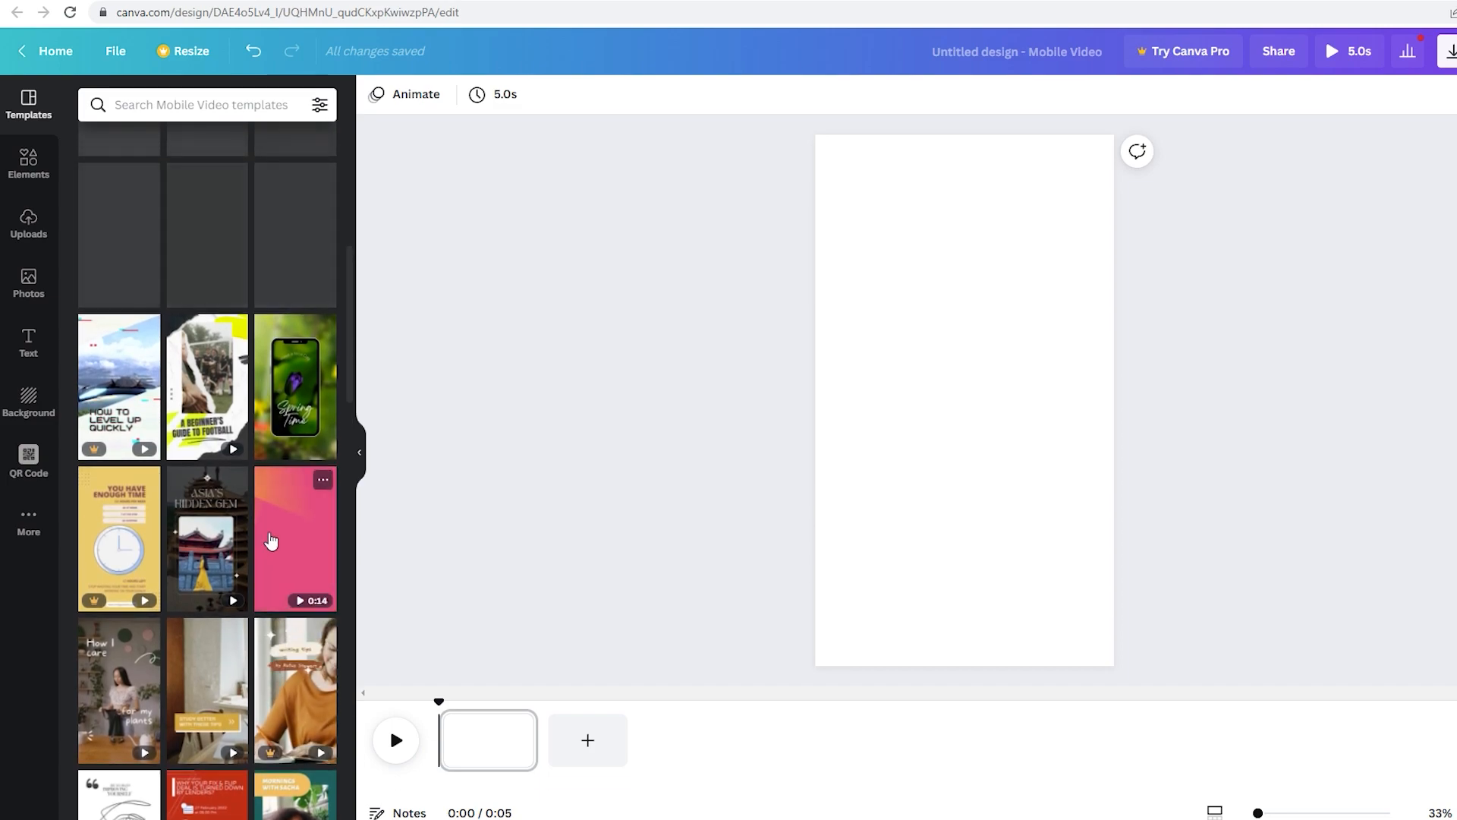
{"action": "scroll", "coordinate": [251, 622], "scroll_direction": "up", "scroll_amount": 2}
{"action": "scroll", "coordinate": [251, 622], "scroll_direction": "down", "scroll_amount": 7}
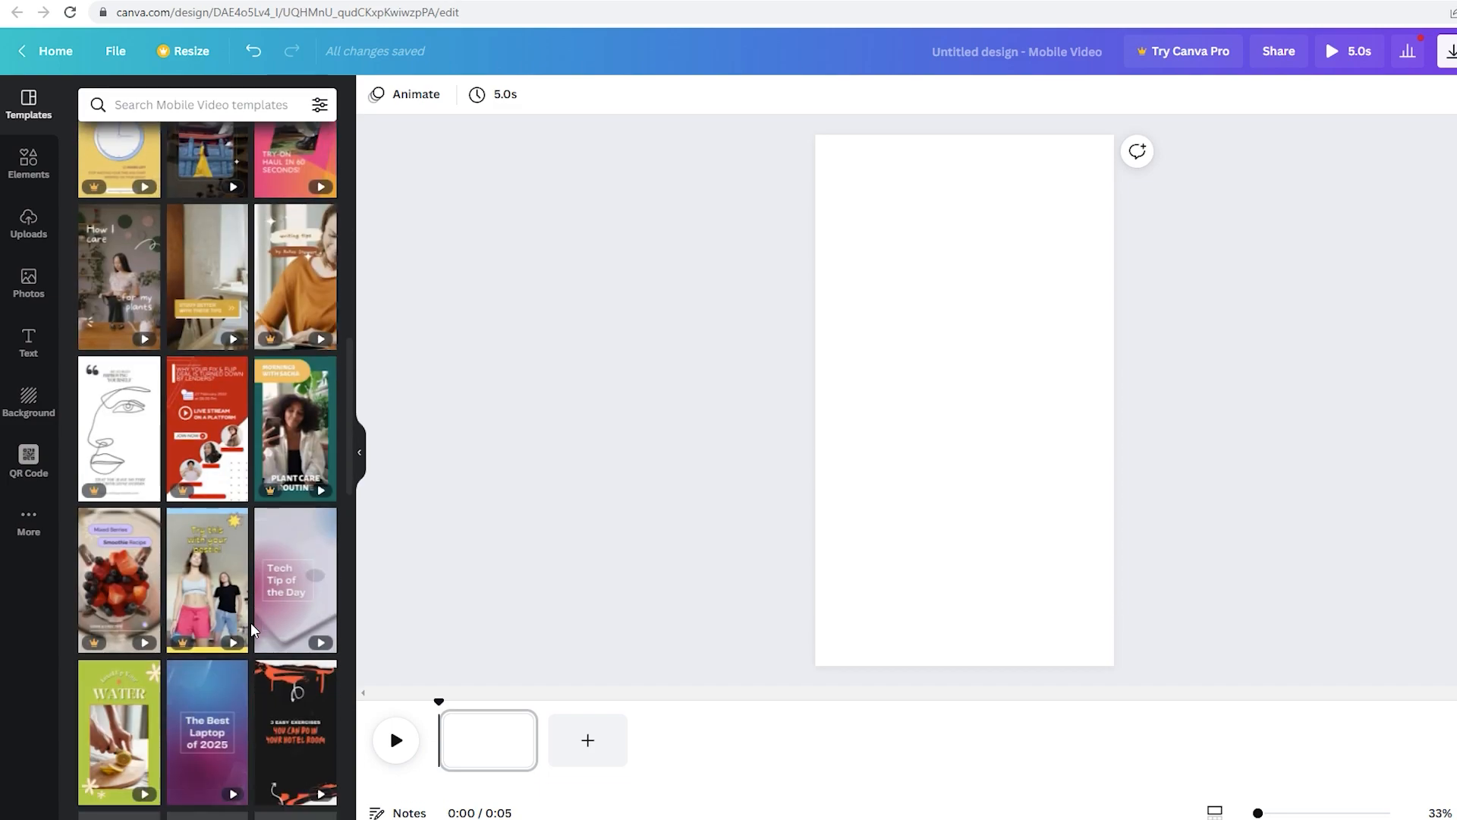
{"action": "scroll", "coordinate": [250, 622], "scroll_direction": "down", "scroll_amount": 1}
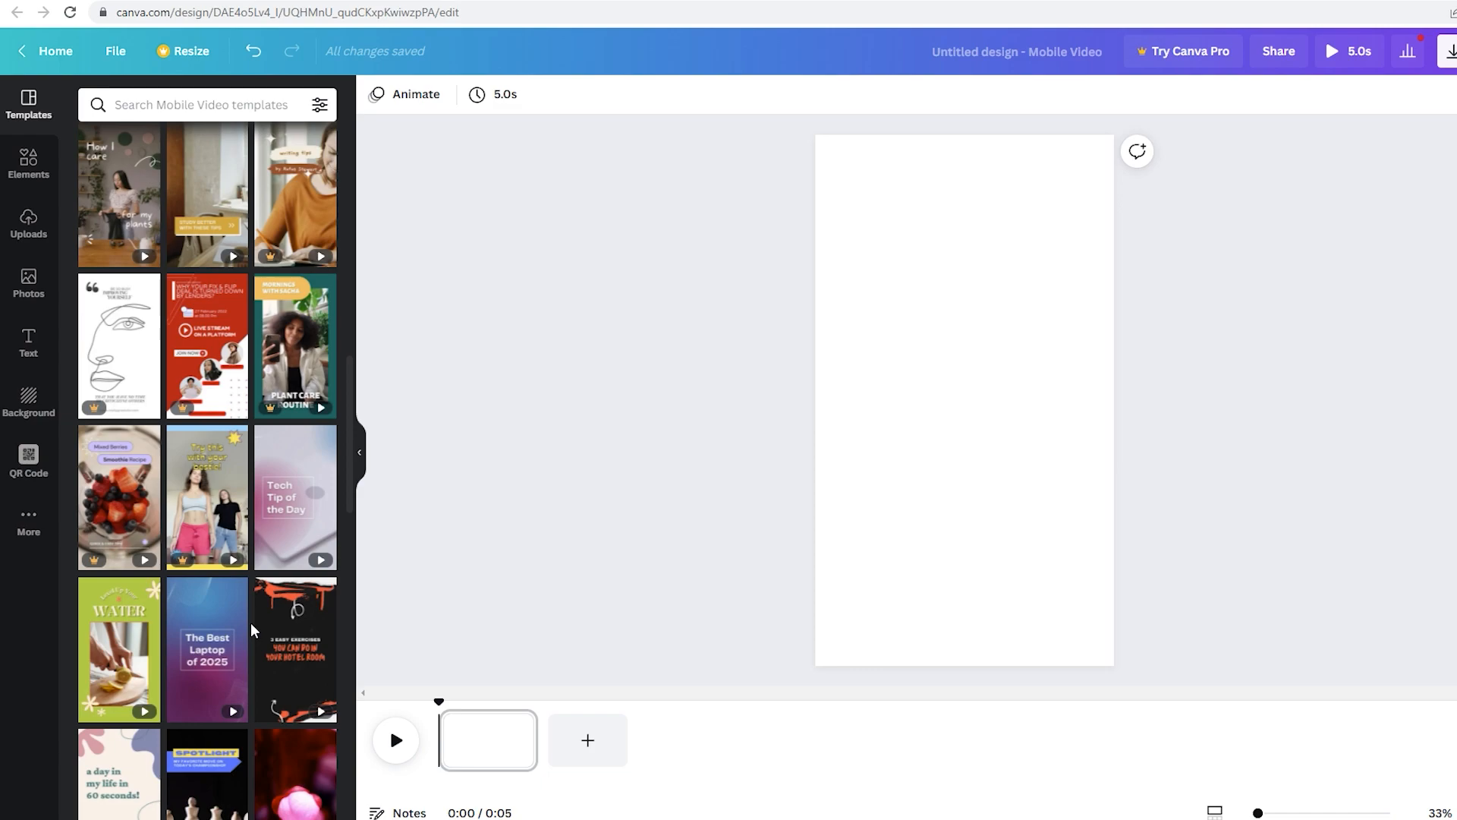
Step: Browse further through the remaining mobile video templates and go back to the start of the list
{"action": "scroll", "coordinate": [251, 622], "scroll_direction": "down", "scroll_amount": 2}
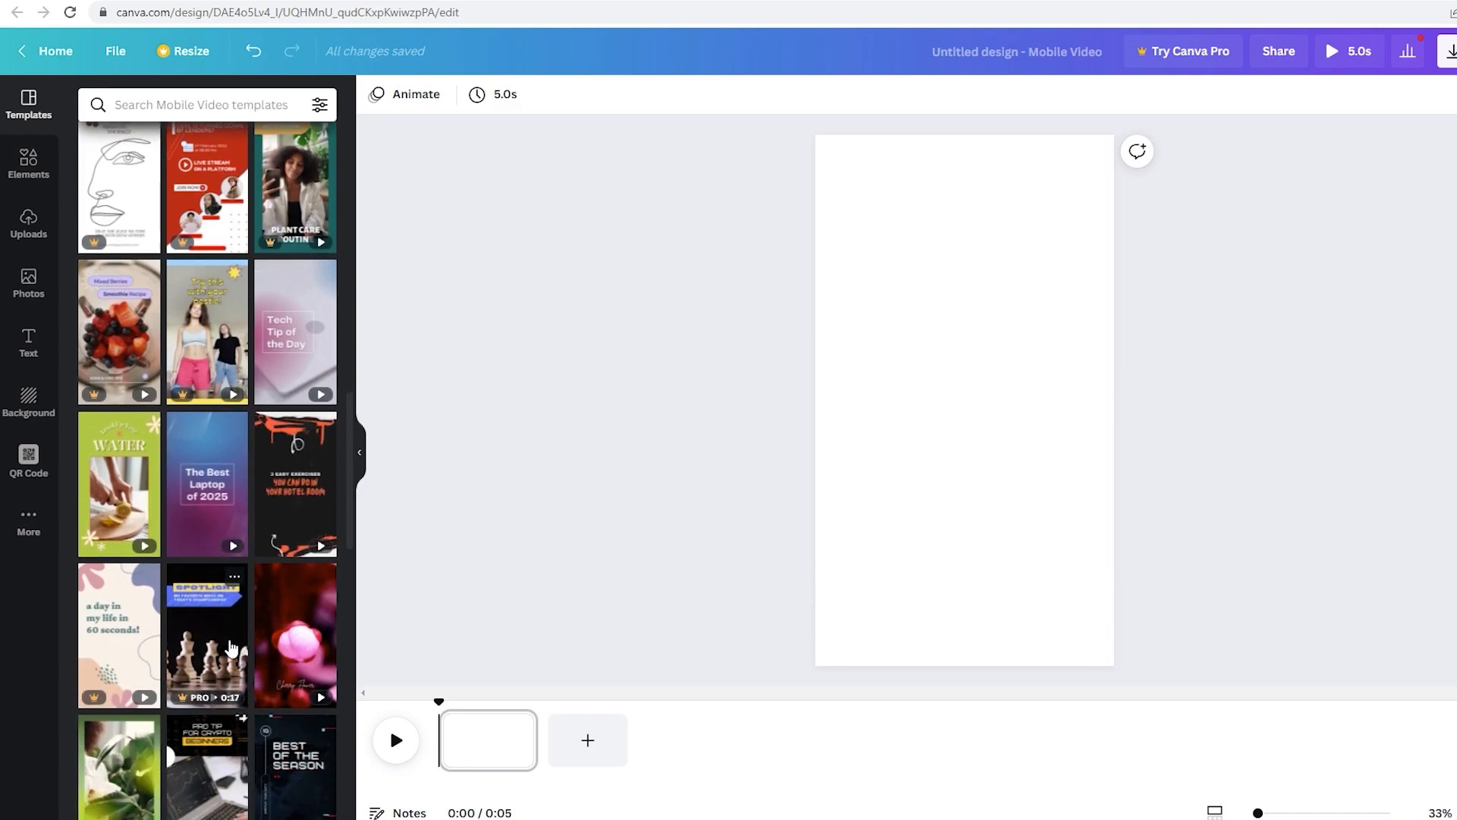
{"action": "scroll", "coordinate": [232, 649], "scroll_direction": "down", "scroll_amount": 3}
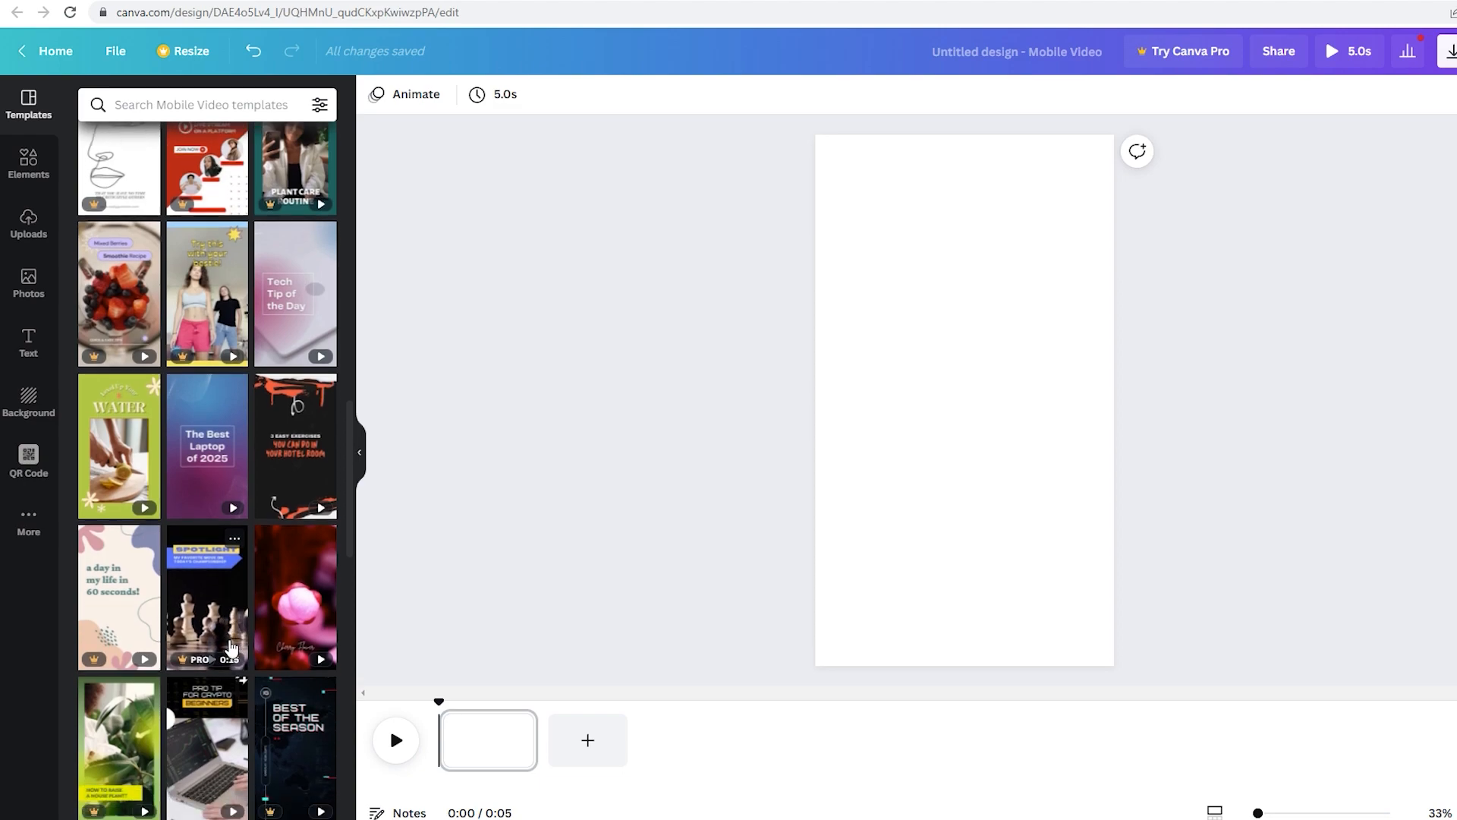
{"action": "scroll", "coordinate": [231, 649], "scroll_direction": "down", "scroll_amount": 5}
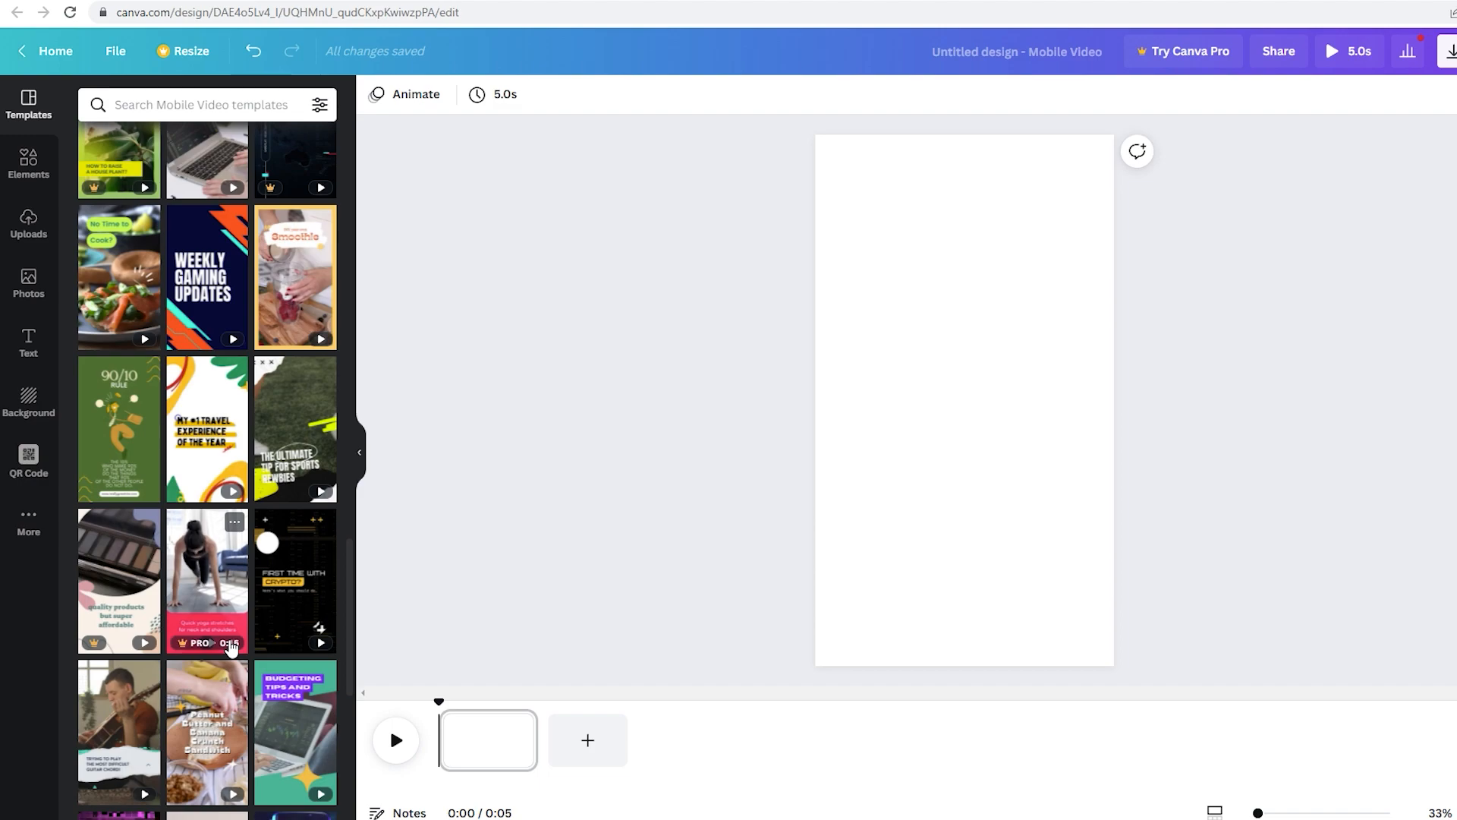
{"action": "scroll", "coordinate": [231, 647], "scroll_direction": "up", "scroll_amount": 15}
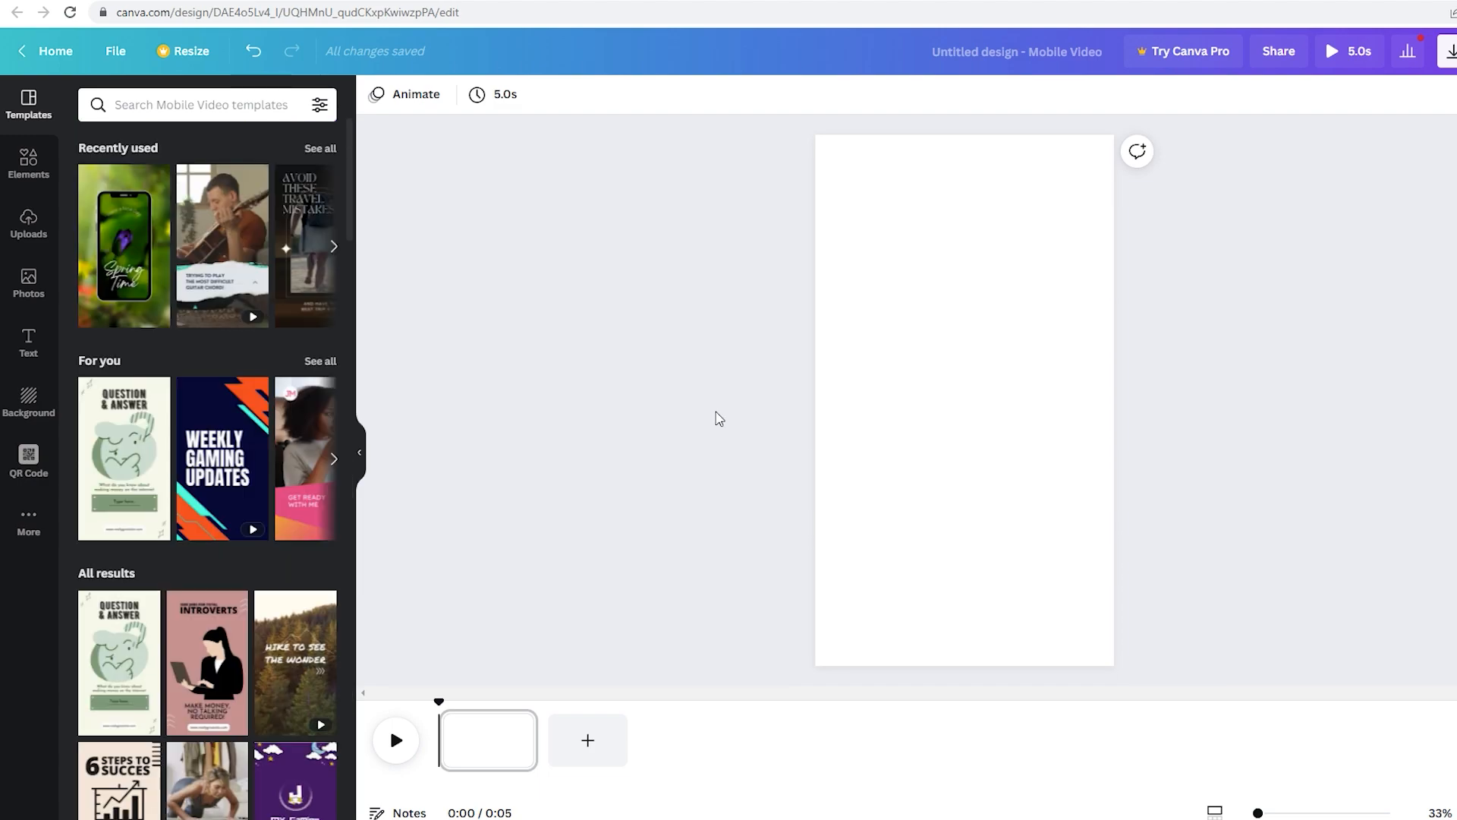
Step: Upload the video files VID_20220215_182701 and VID_20220215_182834 from the computer
{"action": "left_click", "coordinate": [11, 240]}
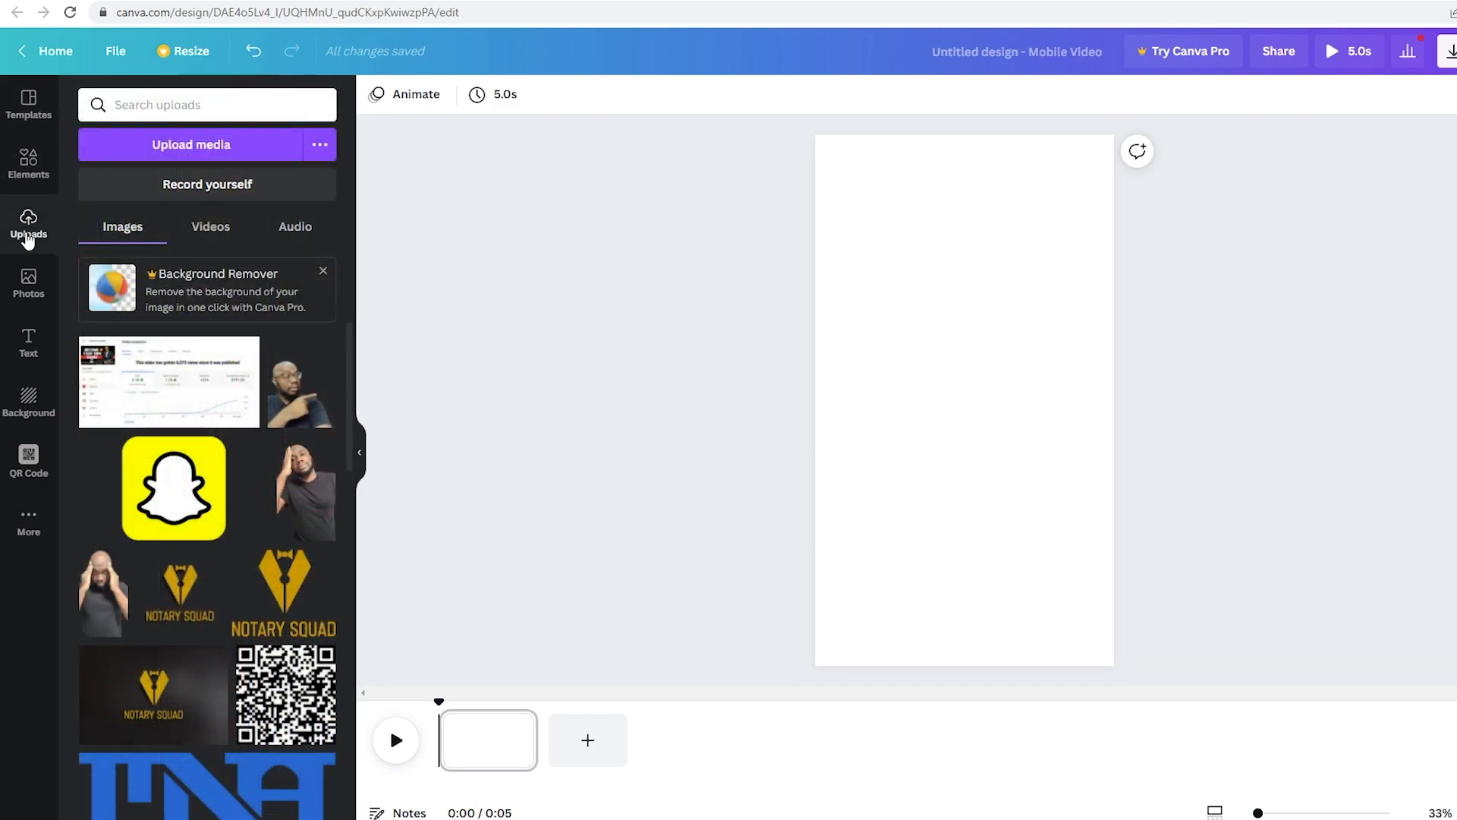
{"action": "left_click", "coordinate": [250, 148]}
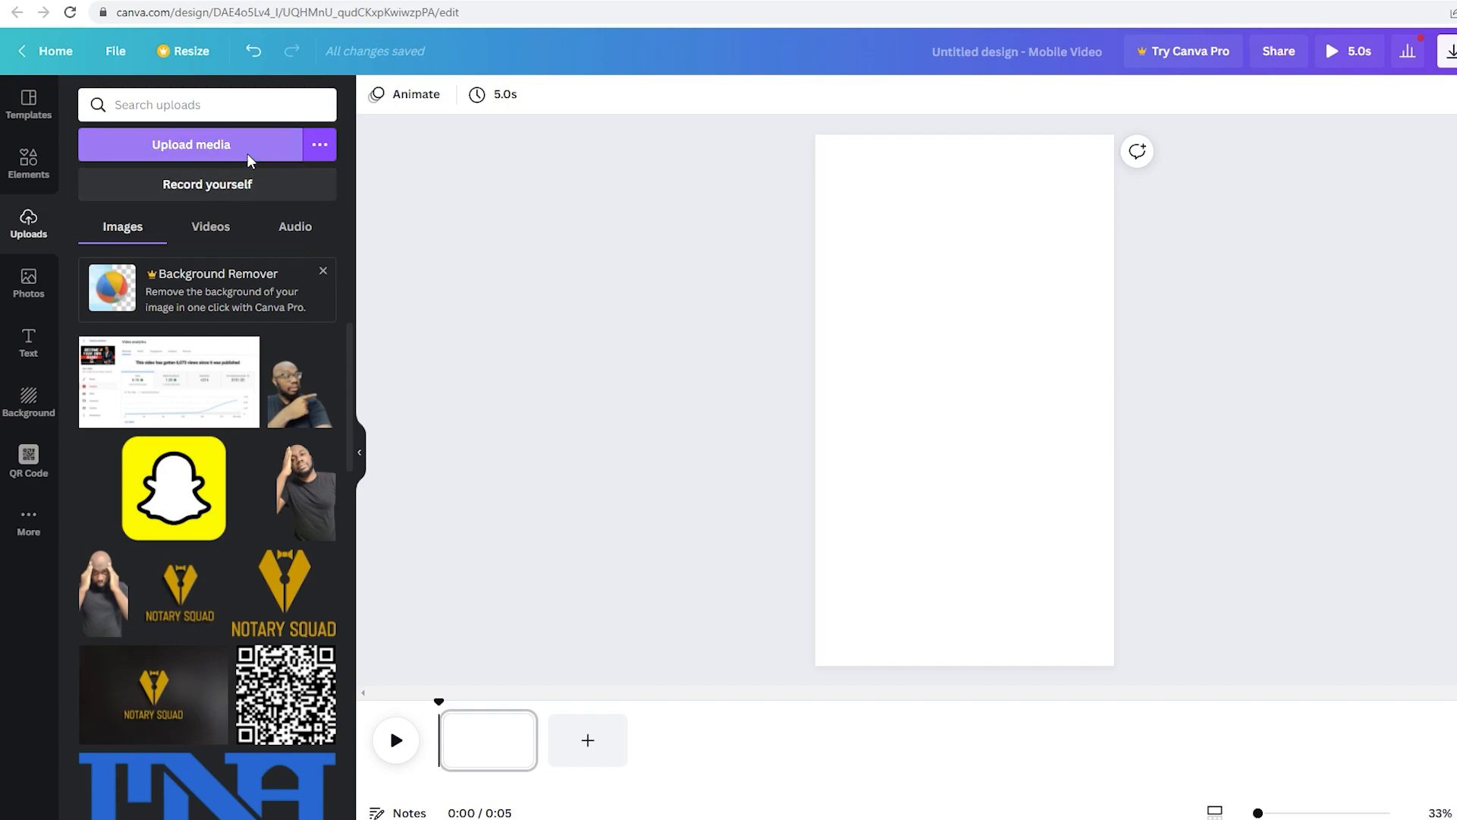
{"action": "left_click", "coordinate": [909, 491]}
{"action": "left_click", "coordinate": [1008, 683]}
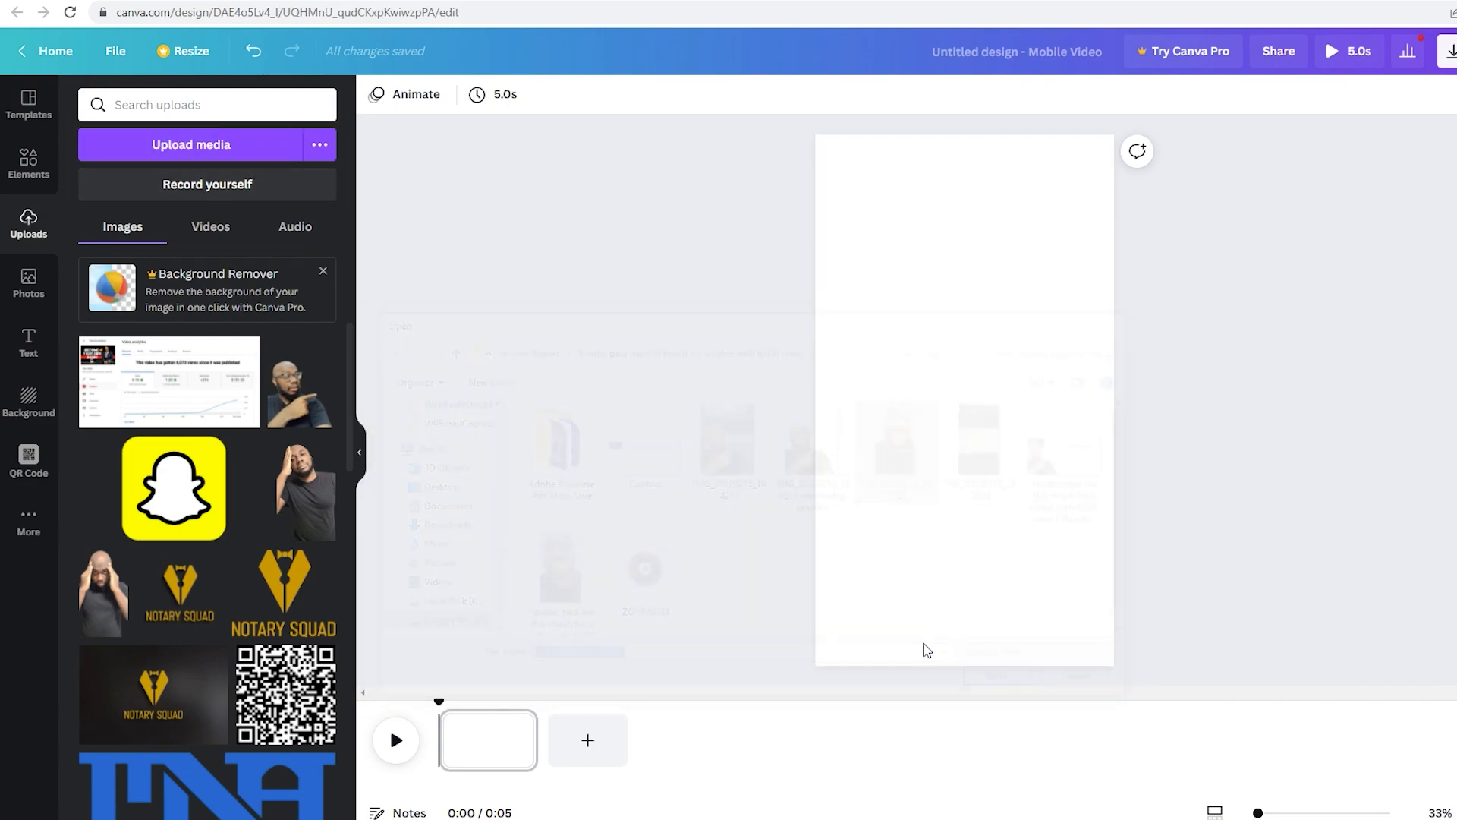
{"action": "left_click", "coordinate": [199, 156]}
{"action": "left_click", "coordinate": [999, 503]}
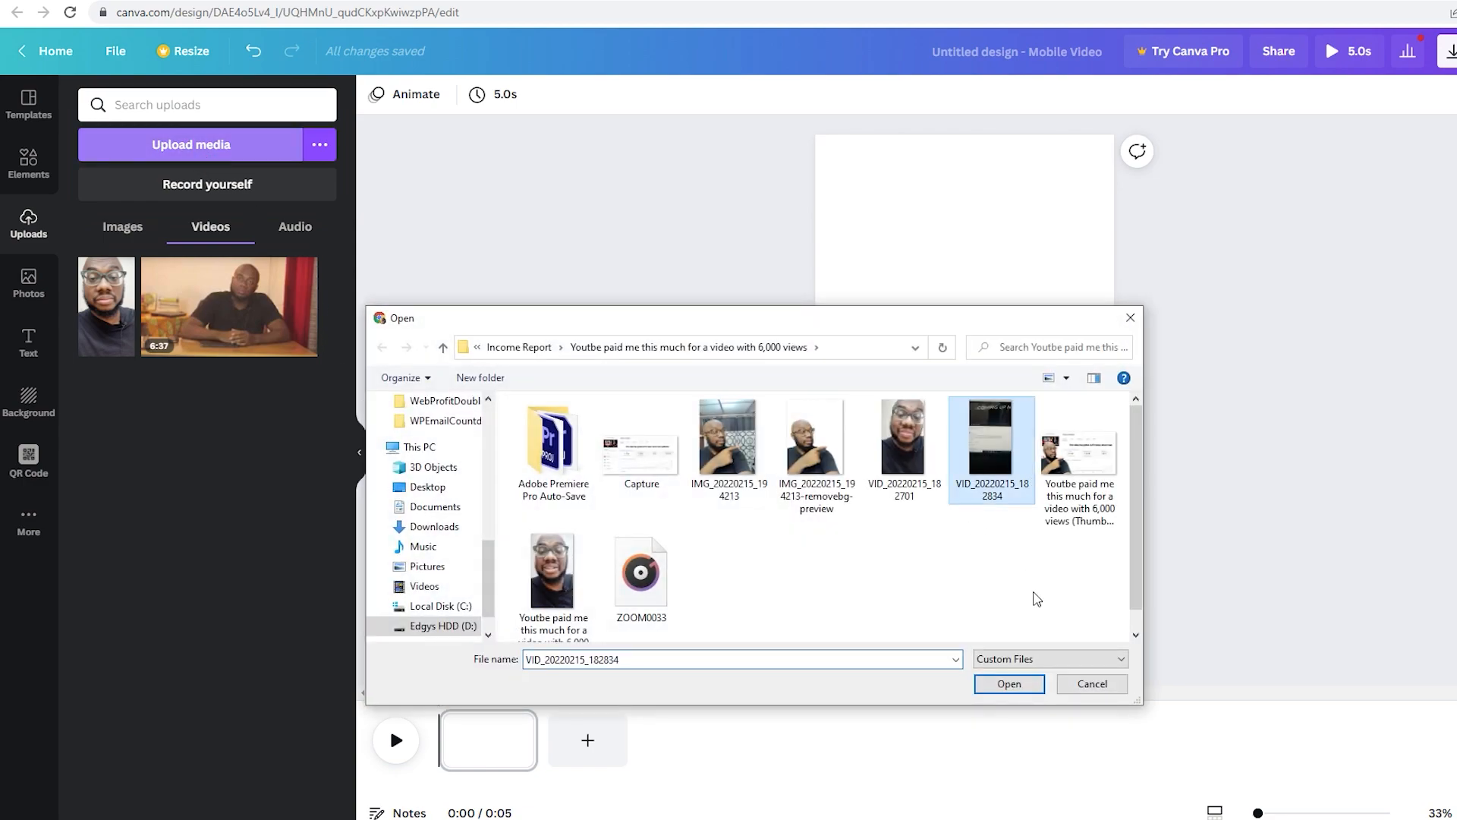
{"action": "left_click", "coordinate": [1009, 683]}
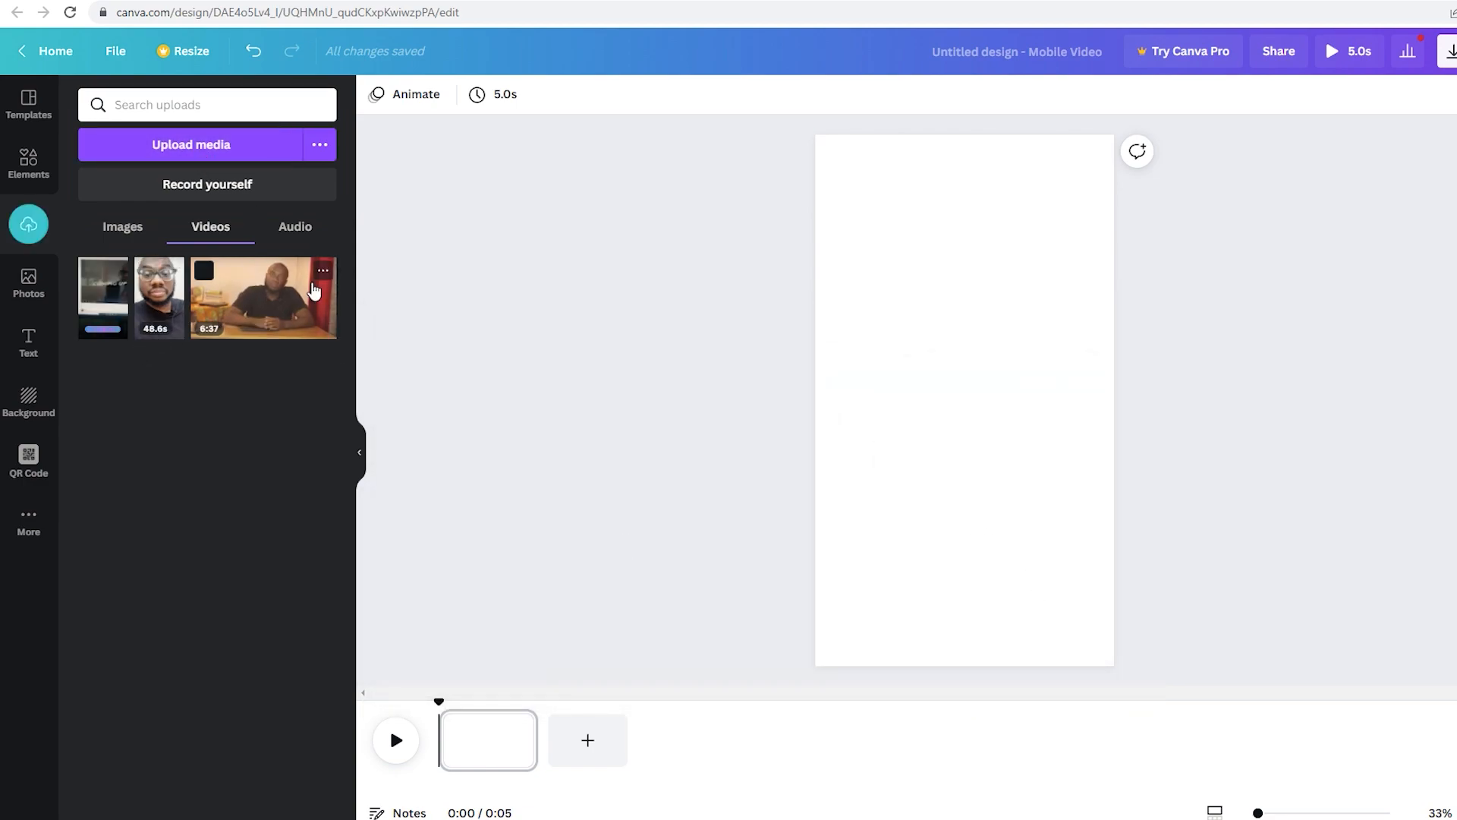
Step: Trash the uploaded "How to edit instagram videos in premiere pro.mp4" and fill the blank page with the 48.6-second selfie video
{"action": "left_click", "coordinate": [323, 275]}
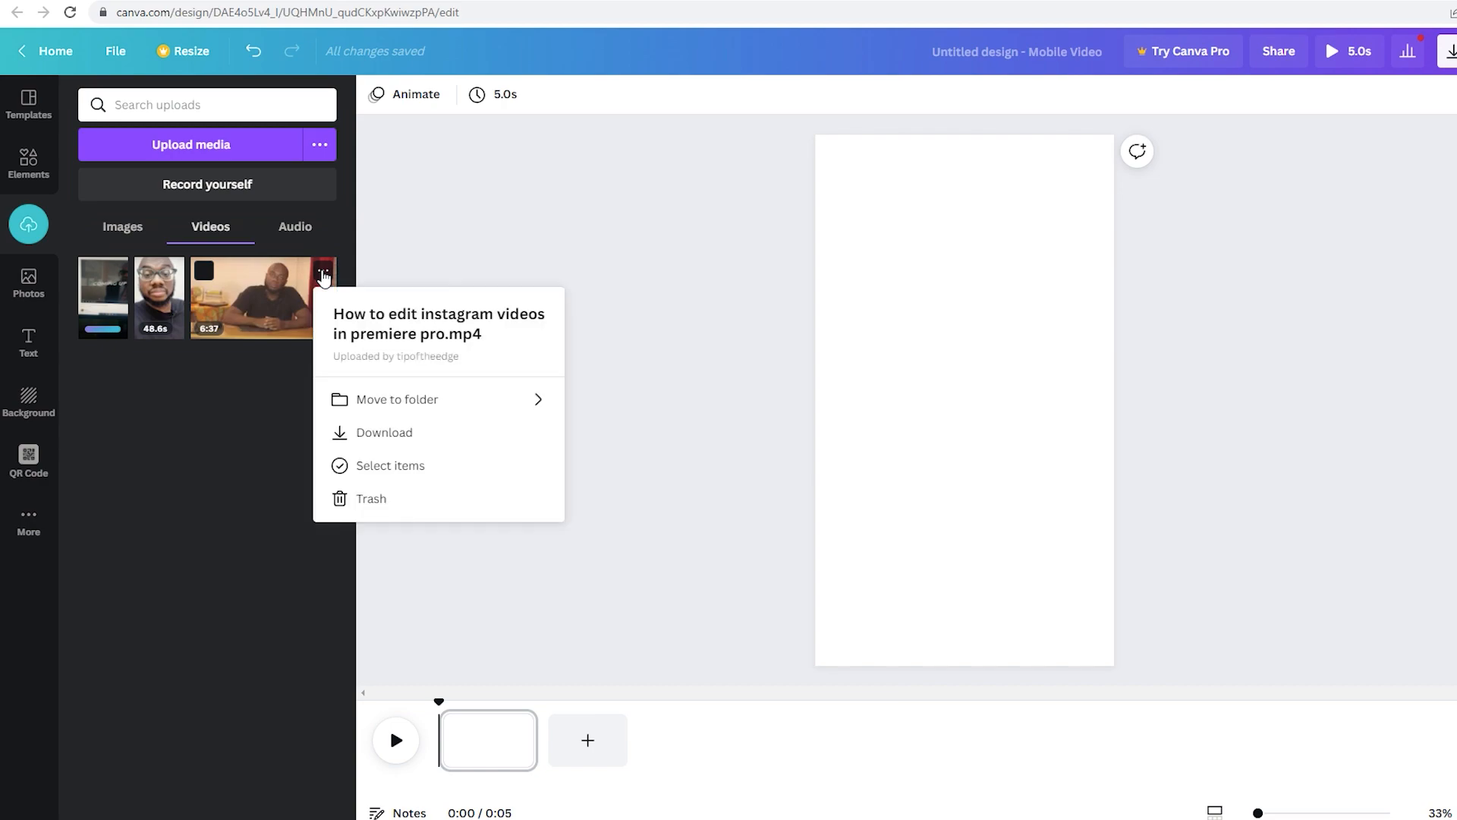
{"action": "left_click", "coordinate": [407, 506]}
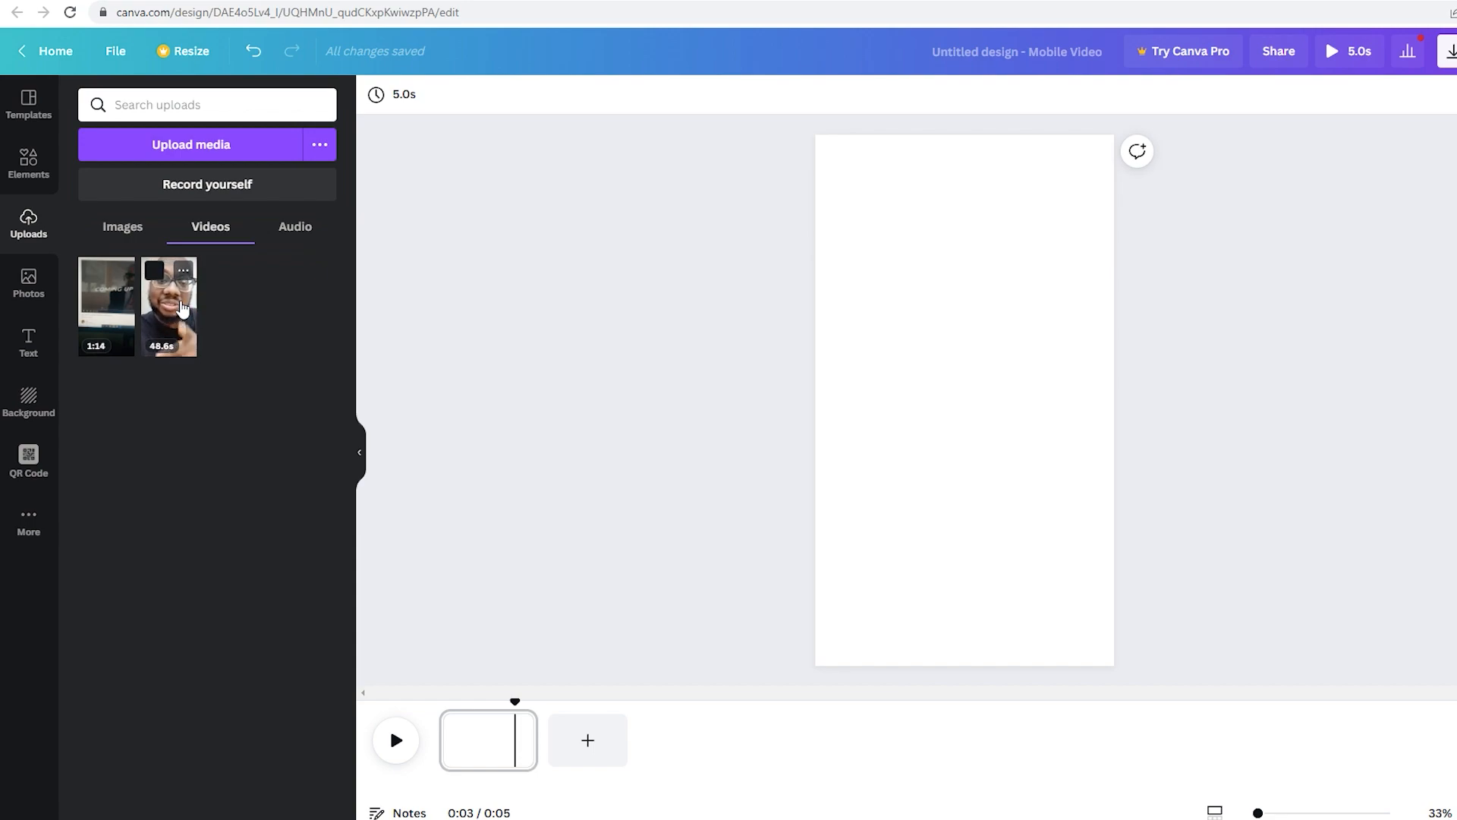
{"action": "left_click_drag", "start_coordinate": [182, 307], "coordinate": [842, 275]}
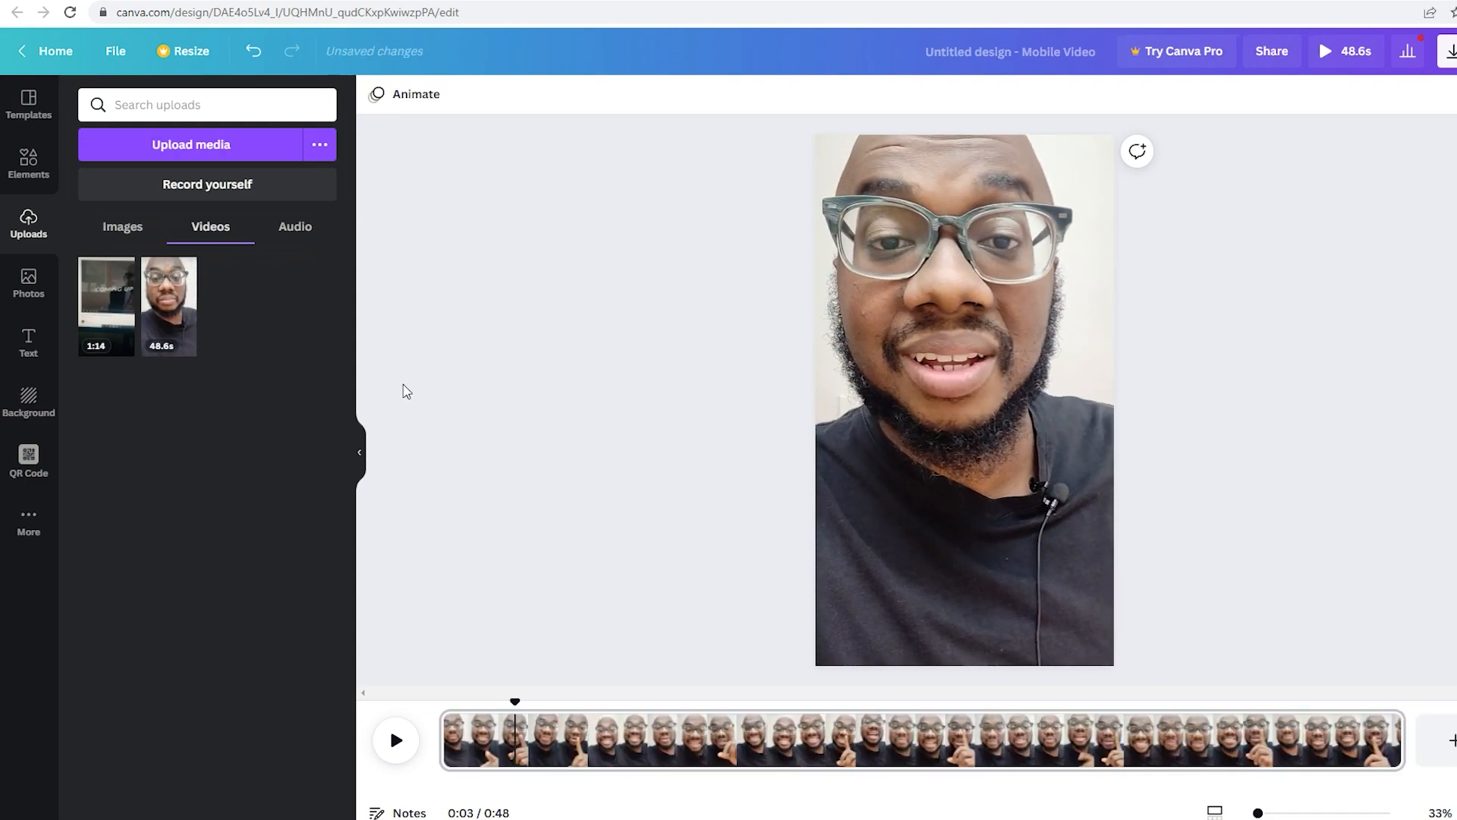
Step: Play and pause the selfie video in the timeline to preview its footage
{"action": "left_click", "coordinate": [408, 751]}
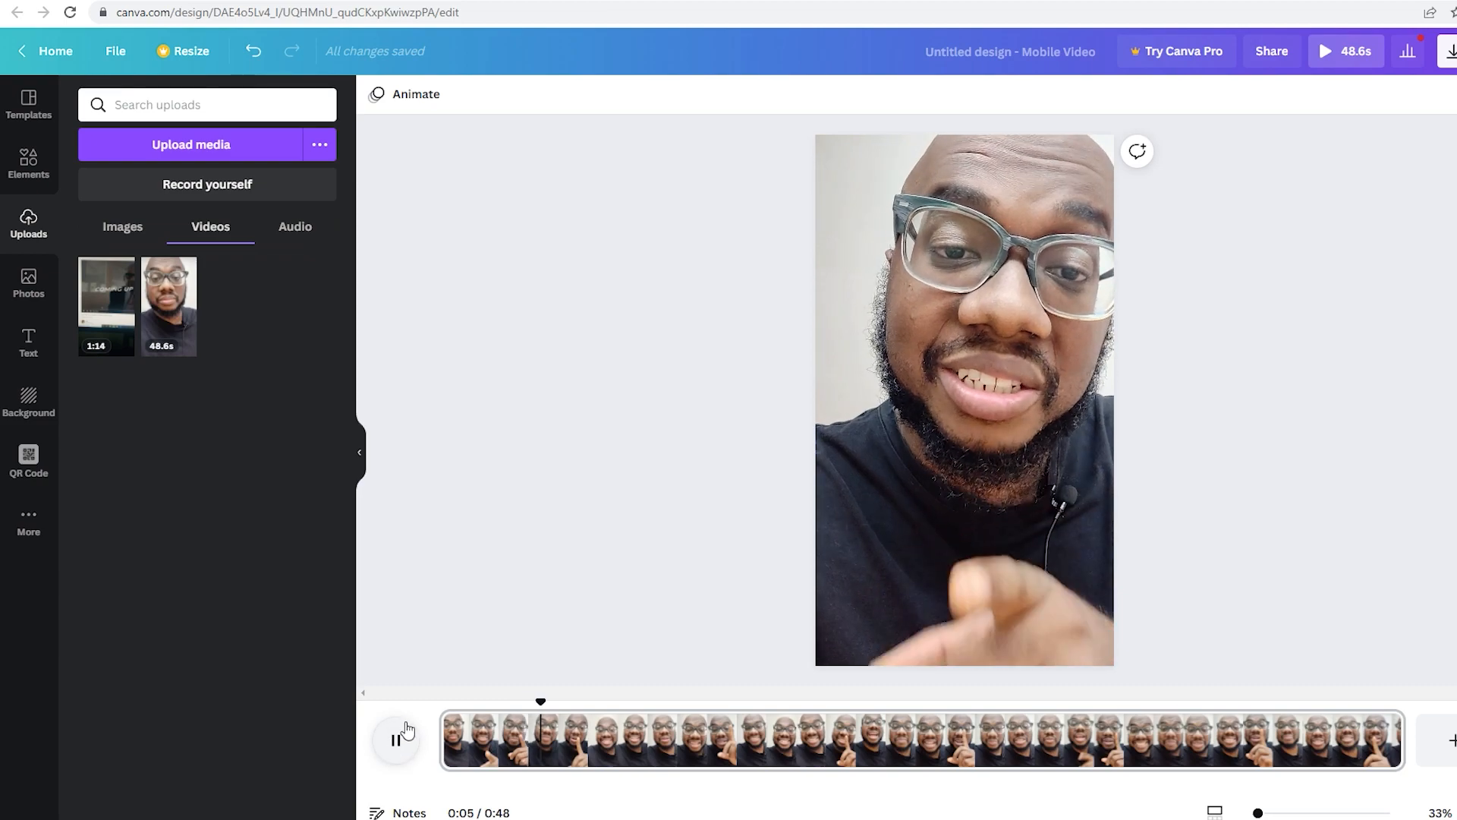
{"action": "left_click_drag", "start_coordinate": [455, 747], "coordinate": [426, 768]}
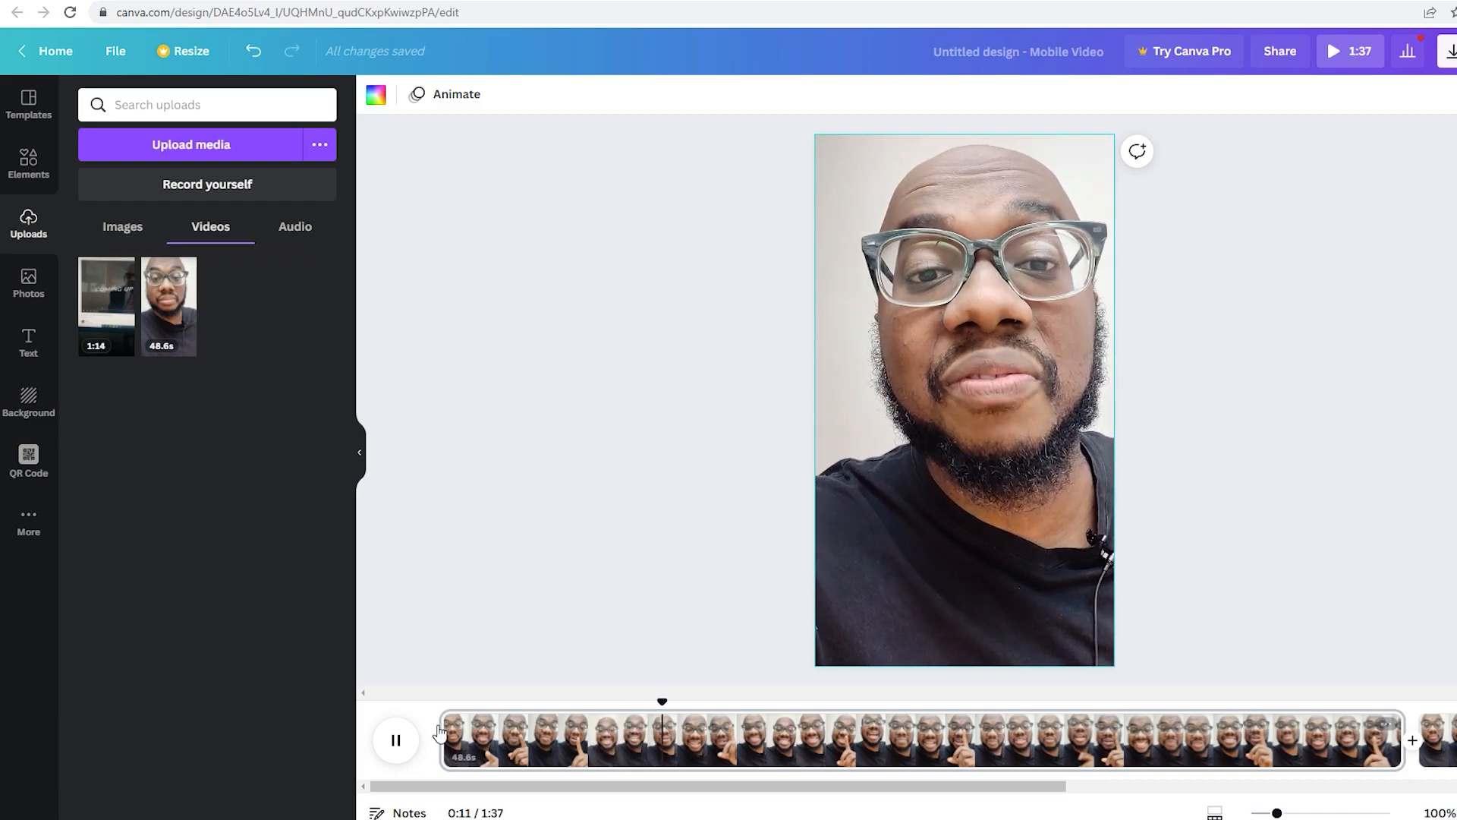
{"action": "left_click", "coordinate": [396, 741]}
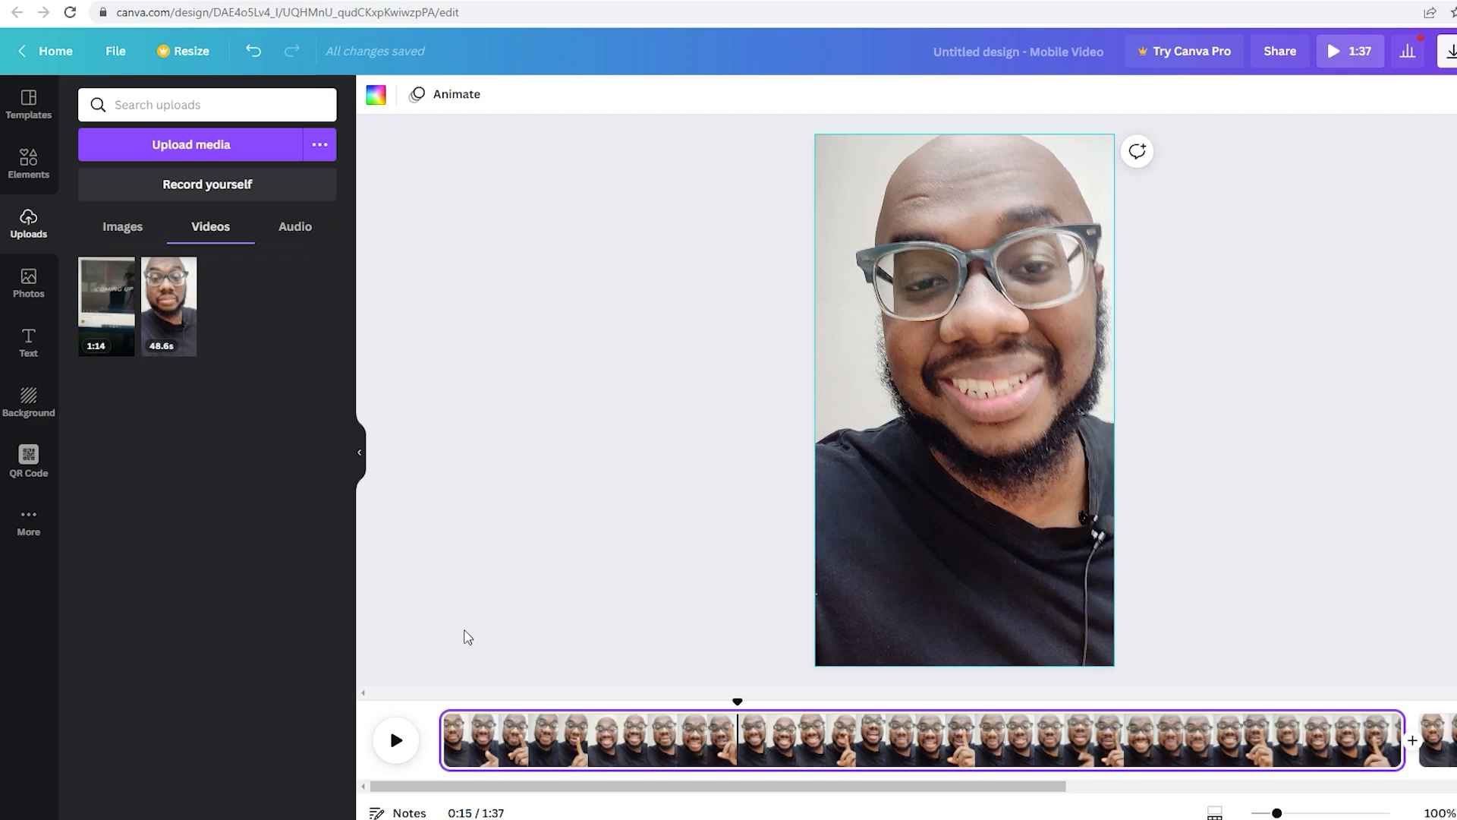
{"action": "left_click", "coordinate": [396, 740]}
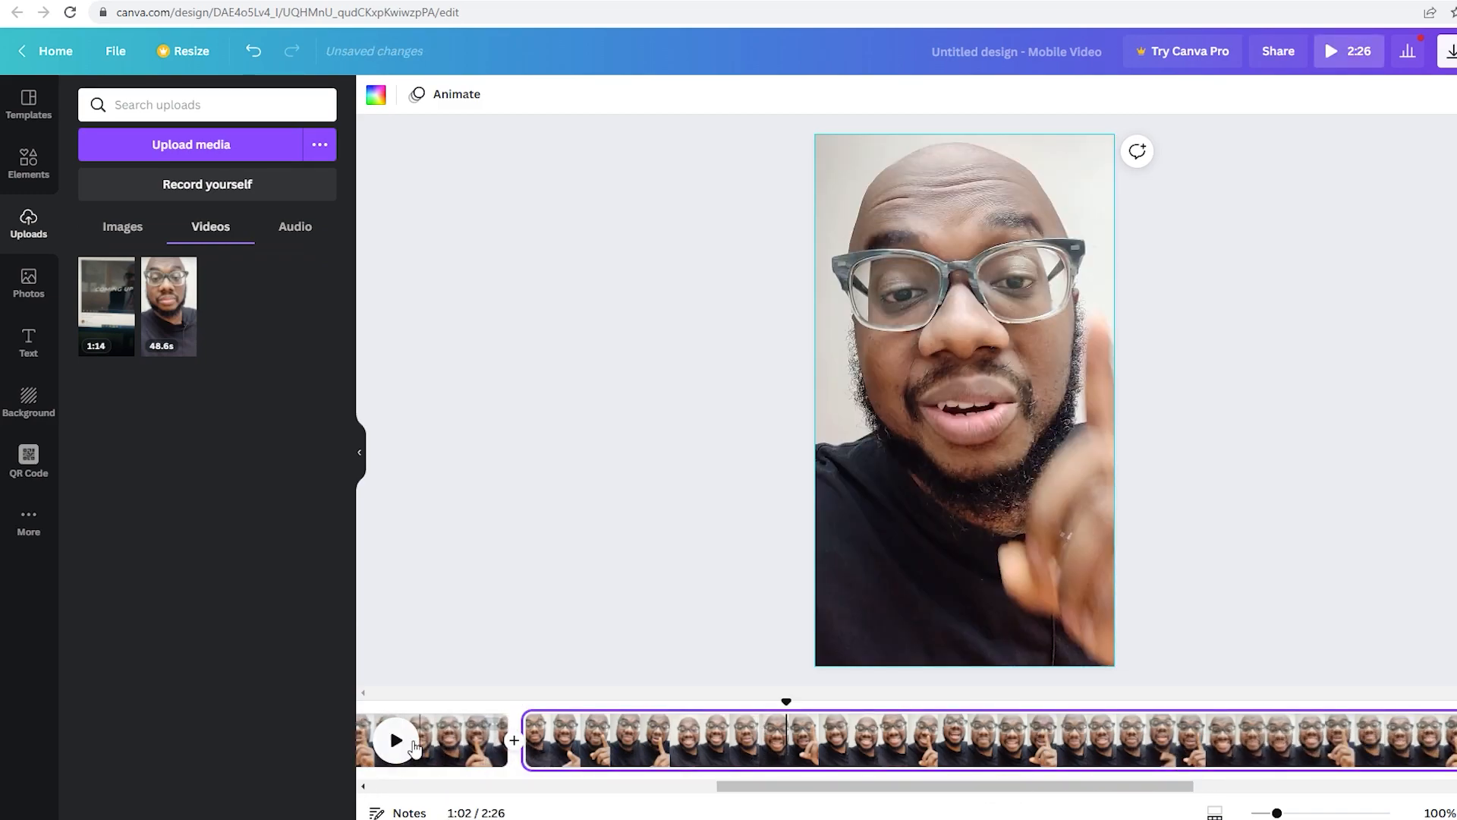
{"action": "left_click", "coordinate": [412, 744]}
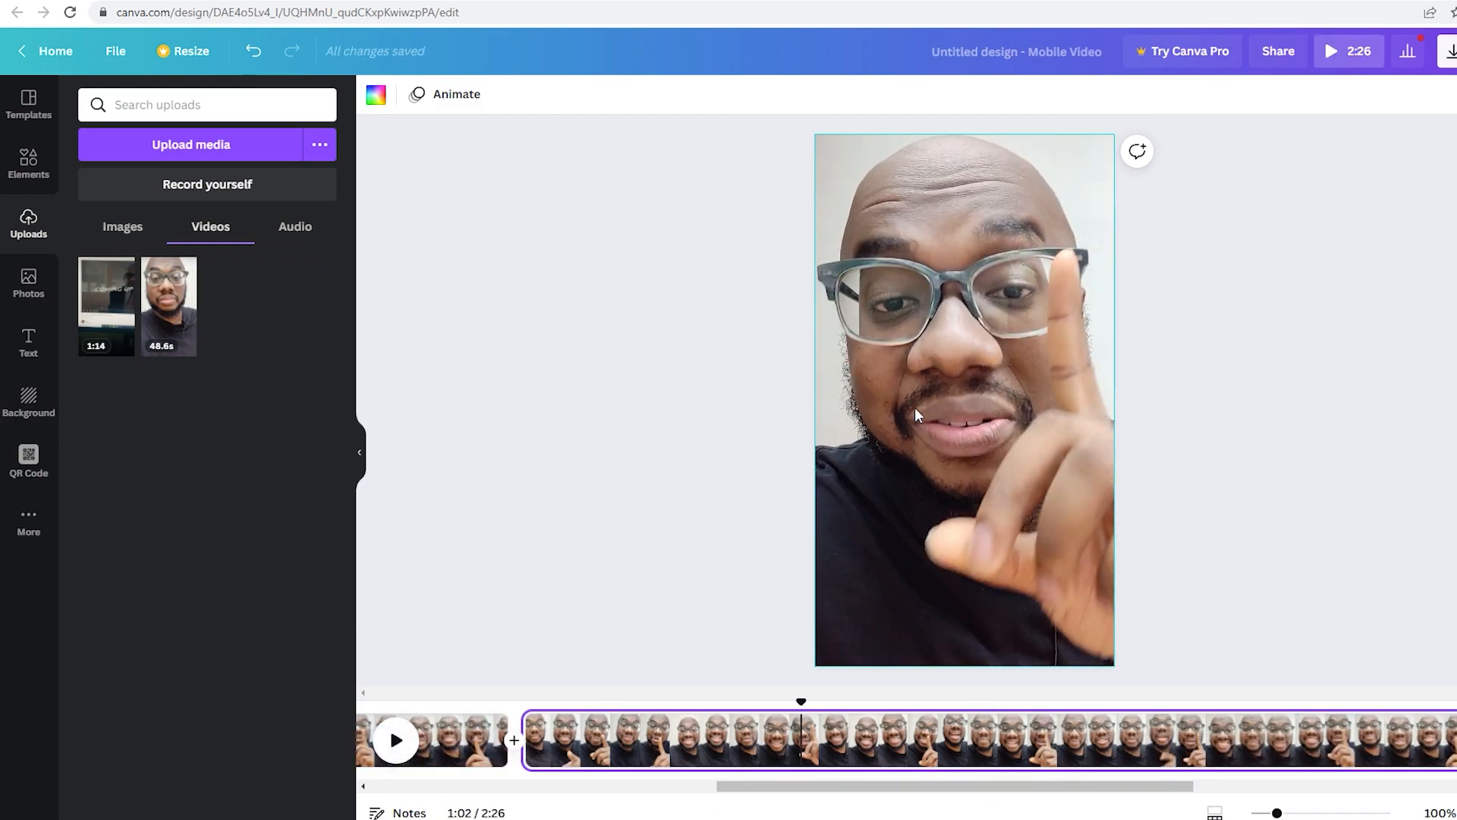
Step: Select the middle copy of the selfie clip and trim its start and end to a duration of 6.5 seconds
{"action": "left_click", "coordinate": [693, 438]}
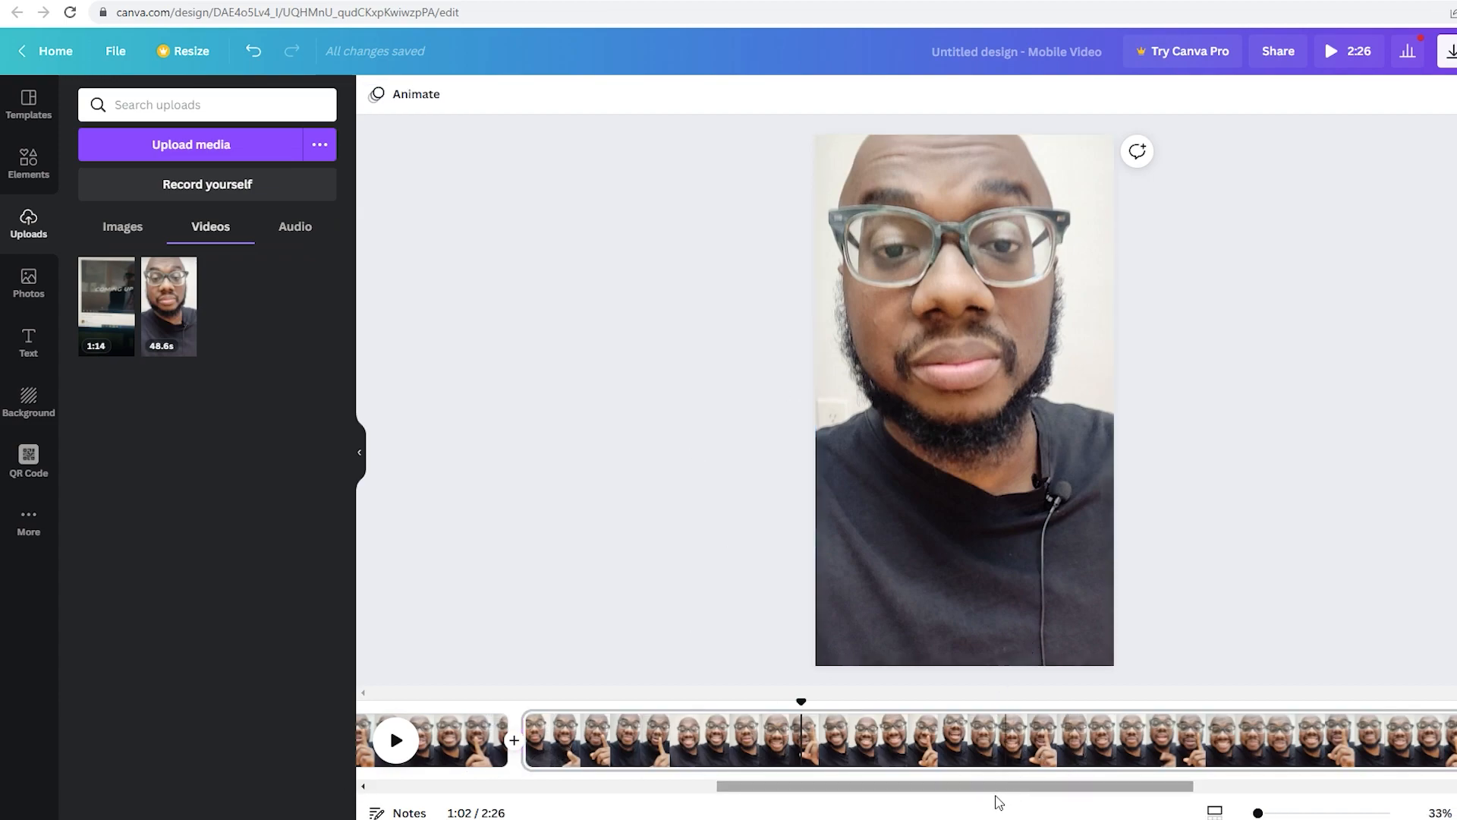
{"action": "left_click", "coordinate": [998, 413]}
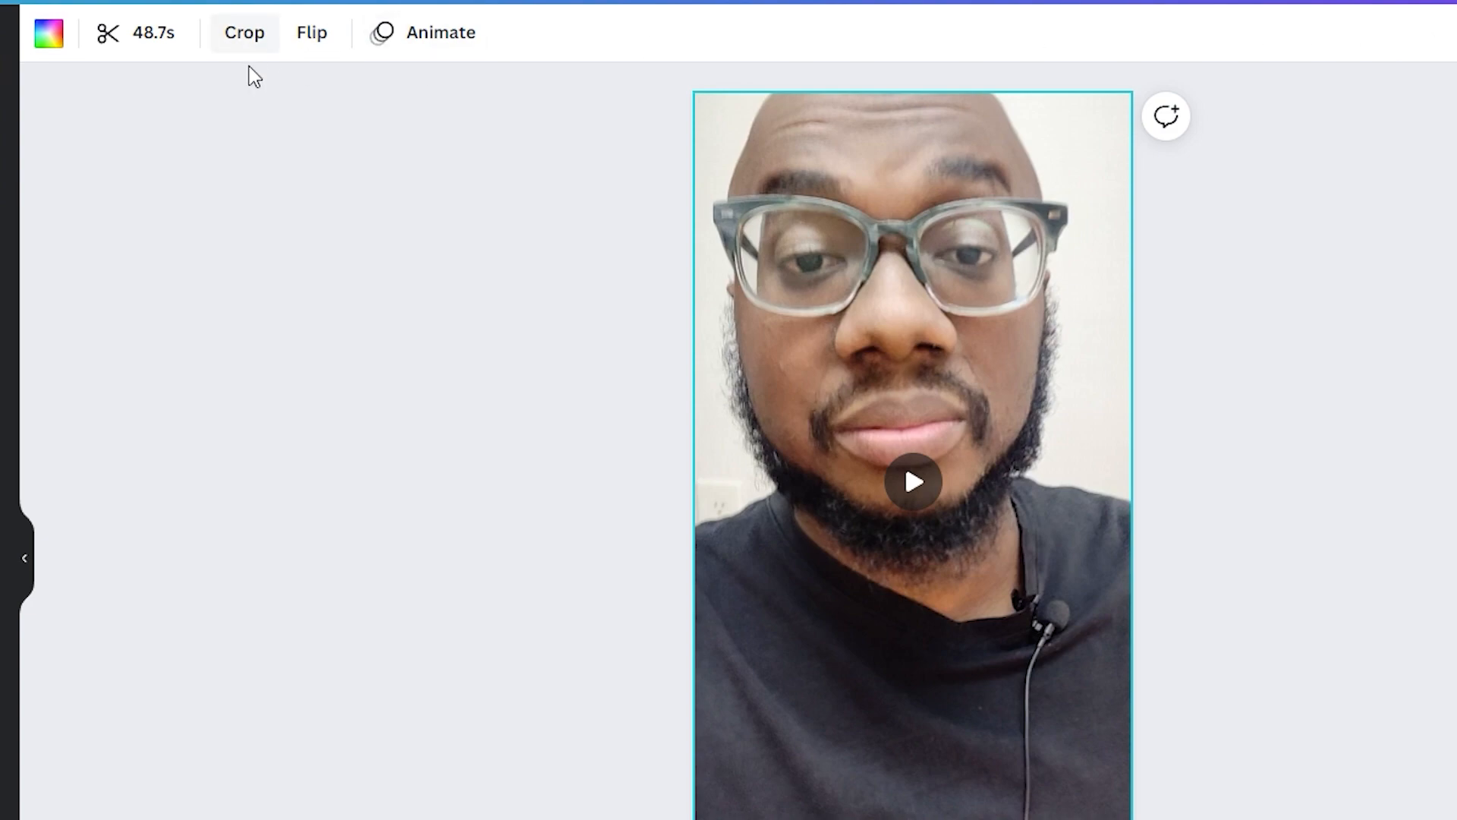
{"action": "left_click", "coordinate": [139, 50]}
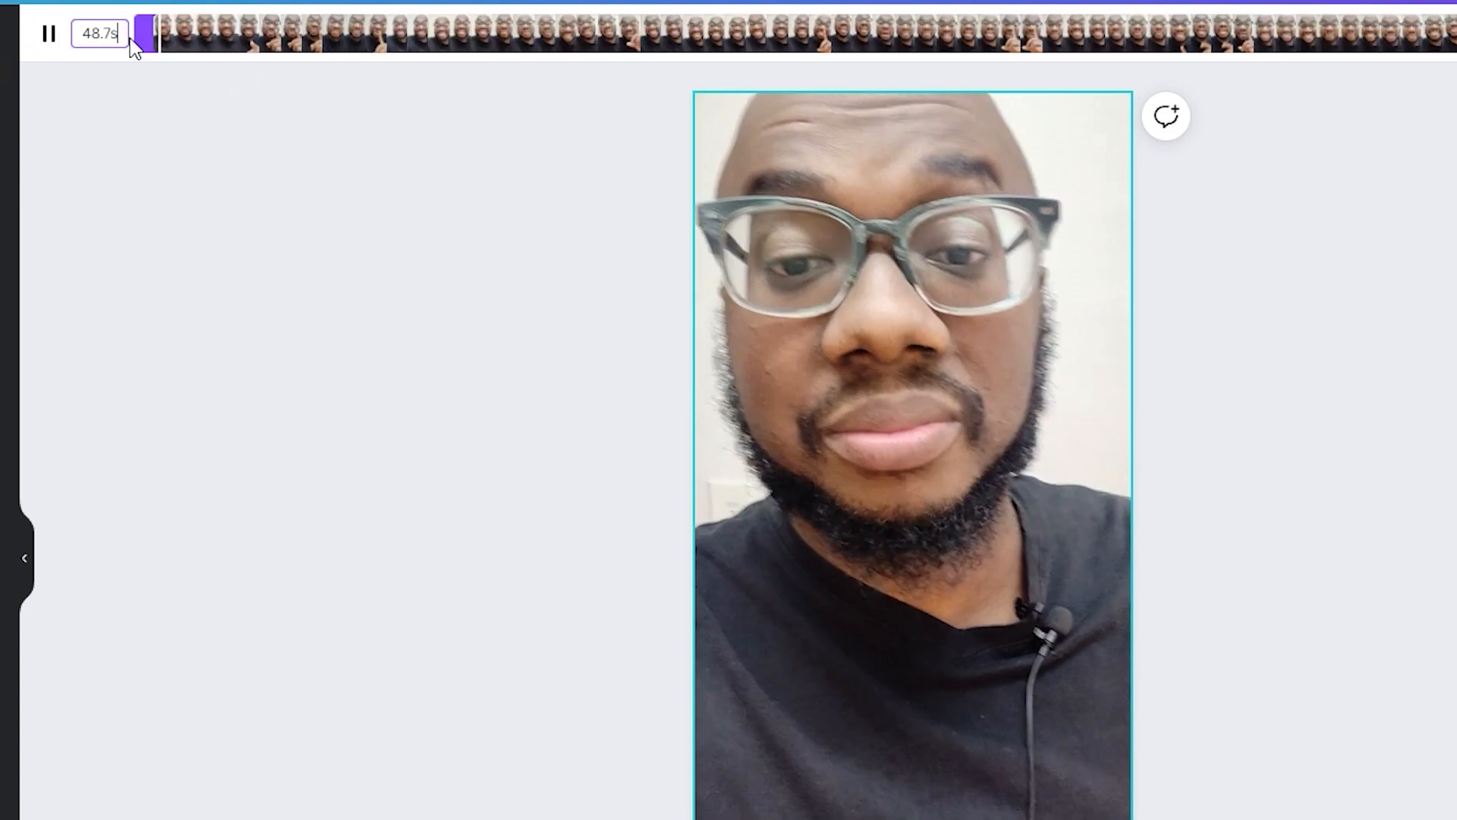
{"action": "left_click", "coordinate": [65, 34]}
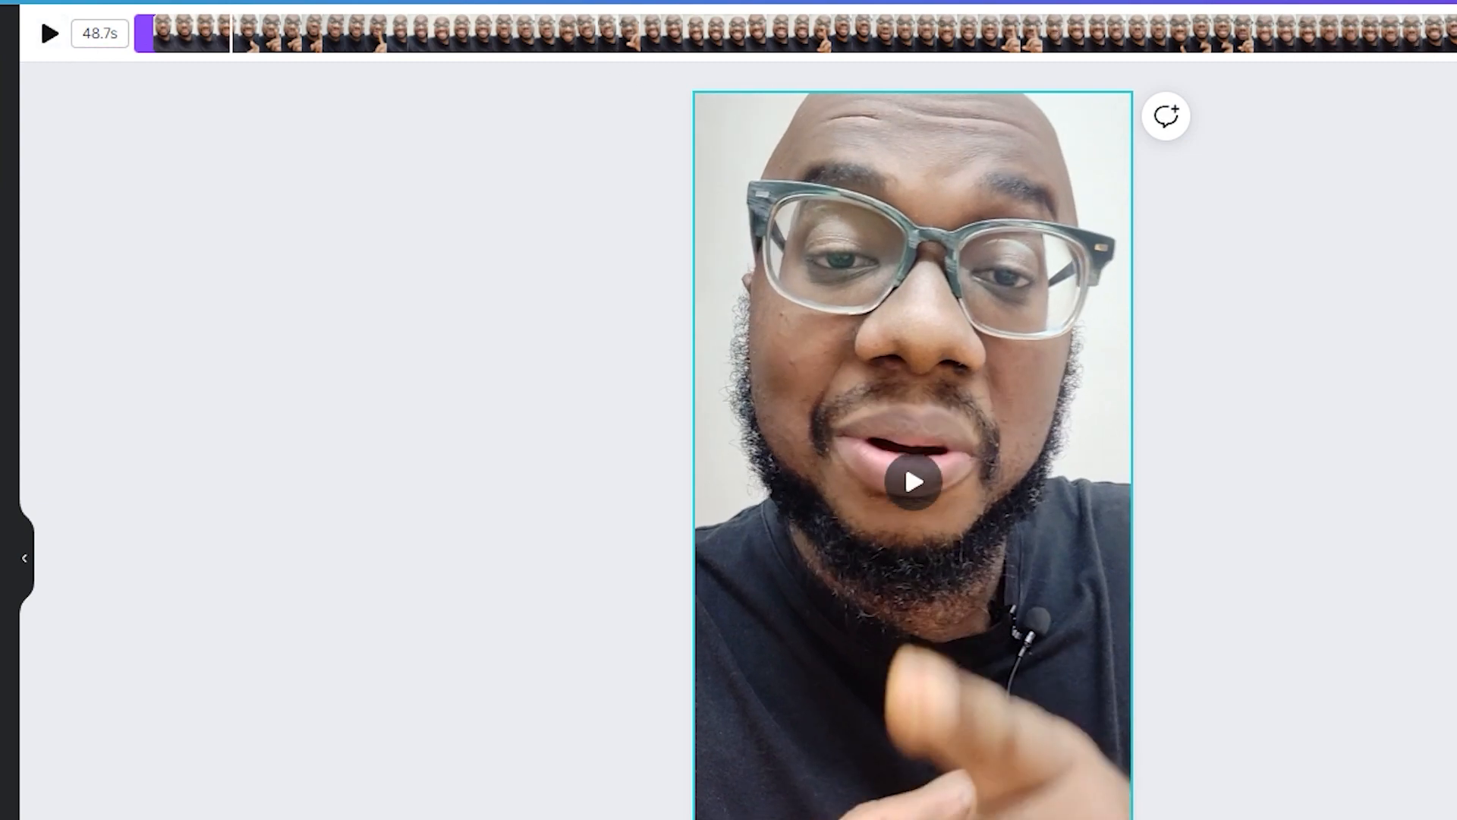
{"action": "left_click", "coordinate": [189, 55]}
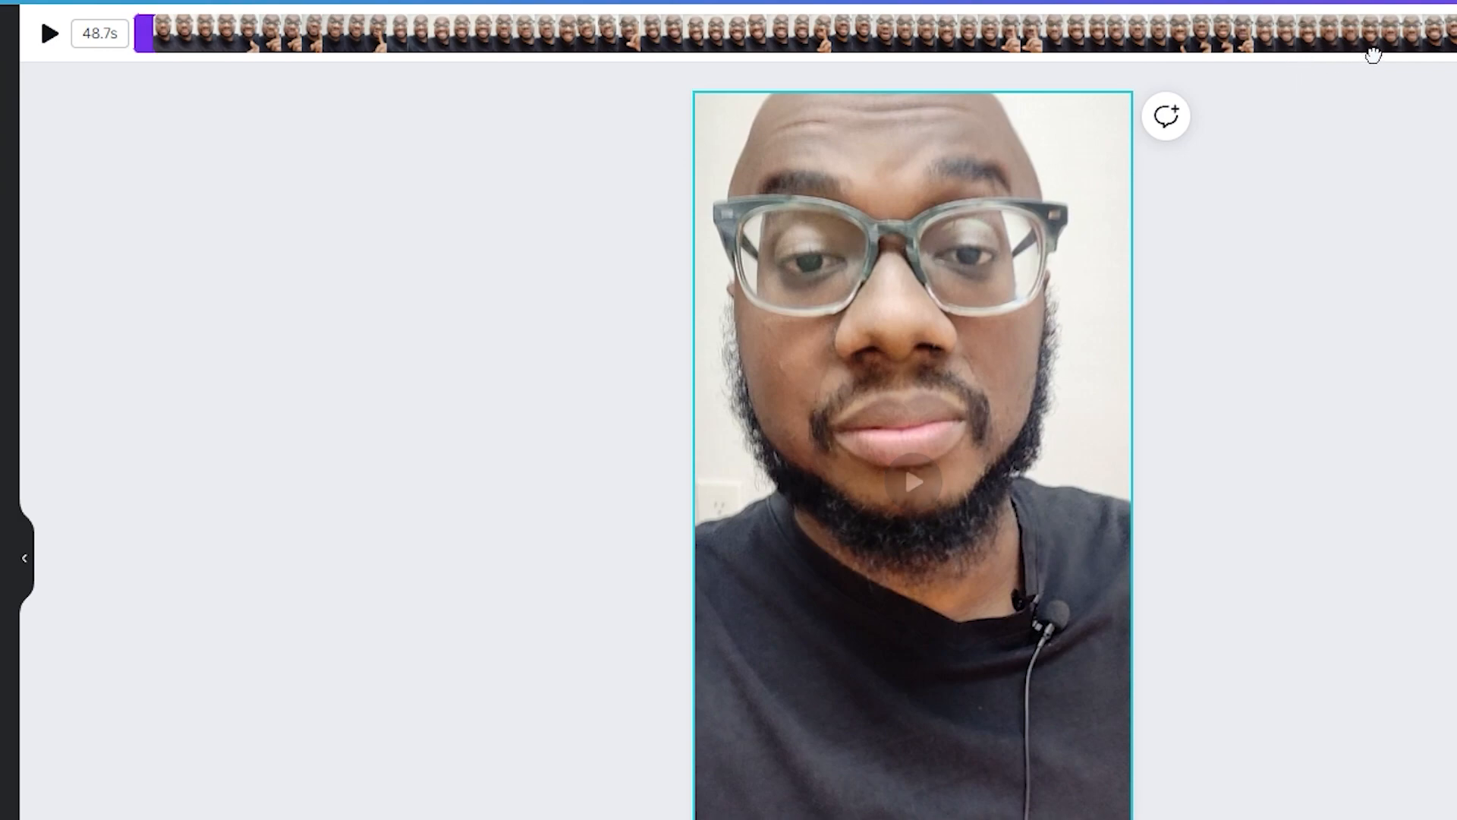
{"action": "left_click_drag", "start_coordinate": [166, 53], "coordinate": [1218, 54]}
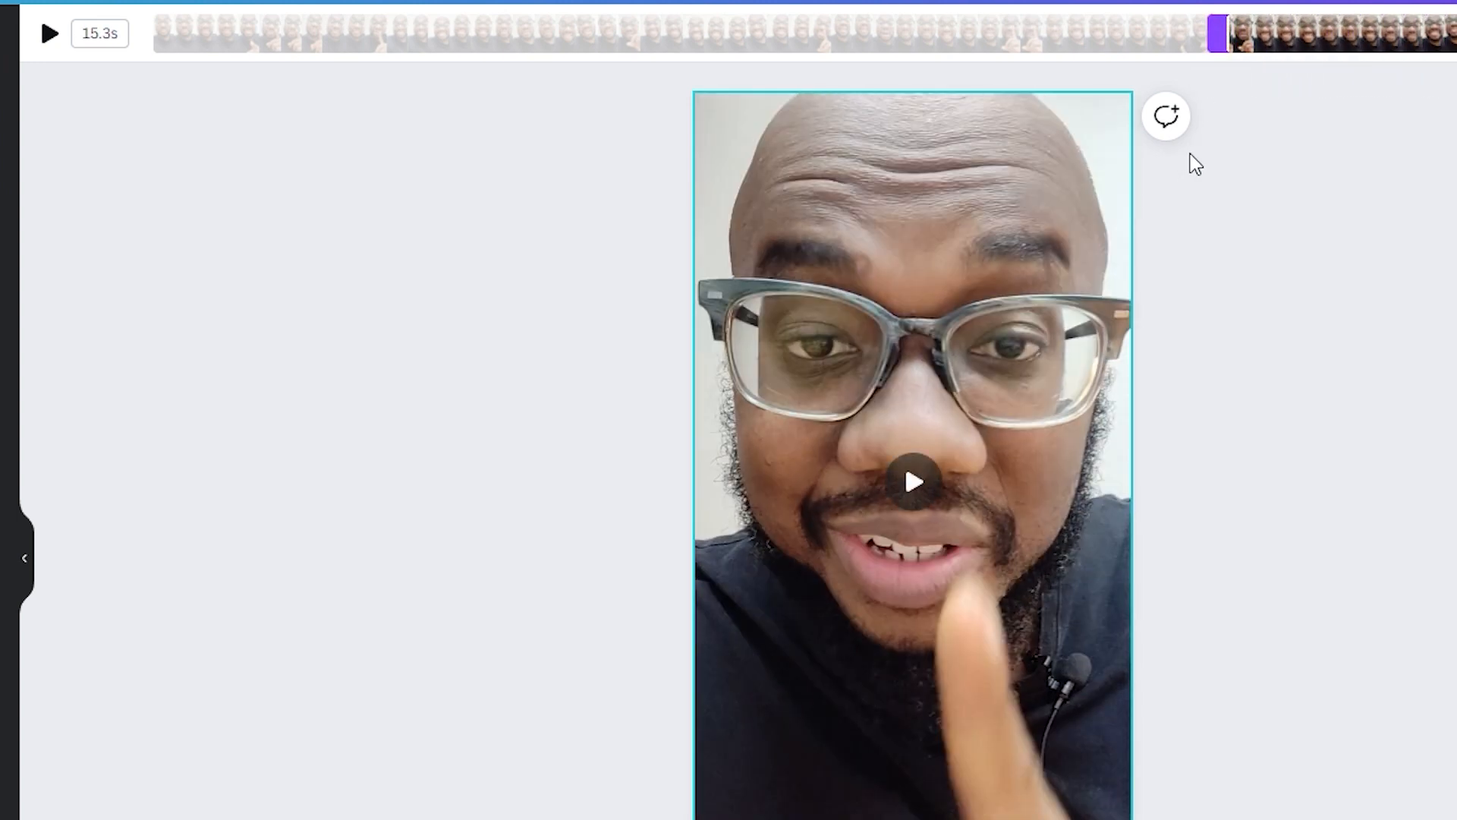
{"action": "left_click_drag", "start_coordinate": [1231, 42], "coordinate": [1261, 42]}
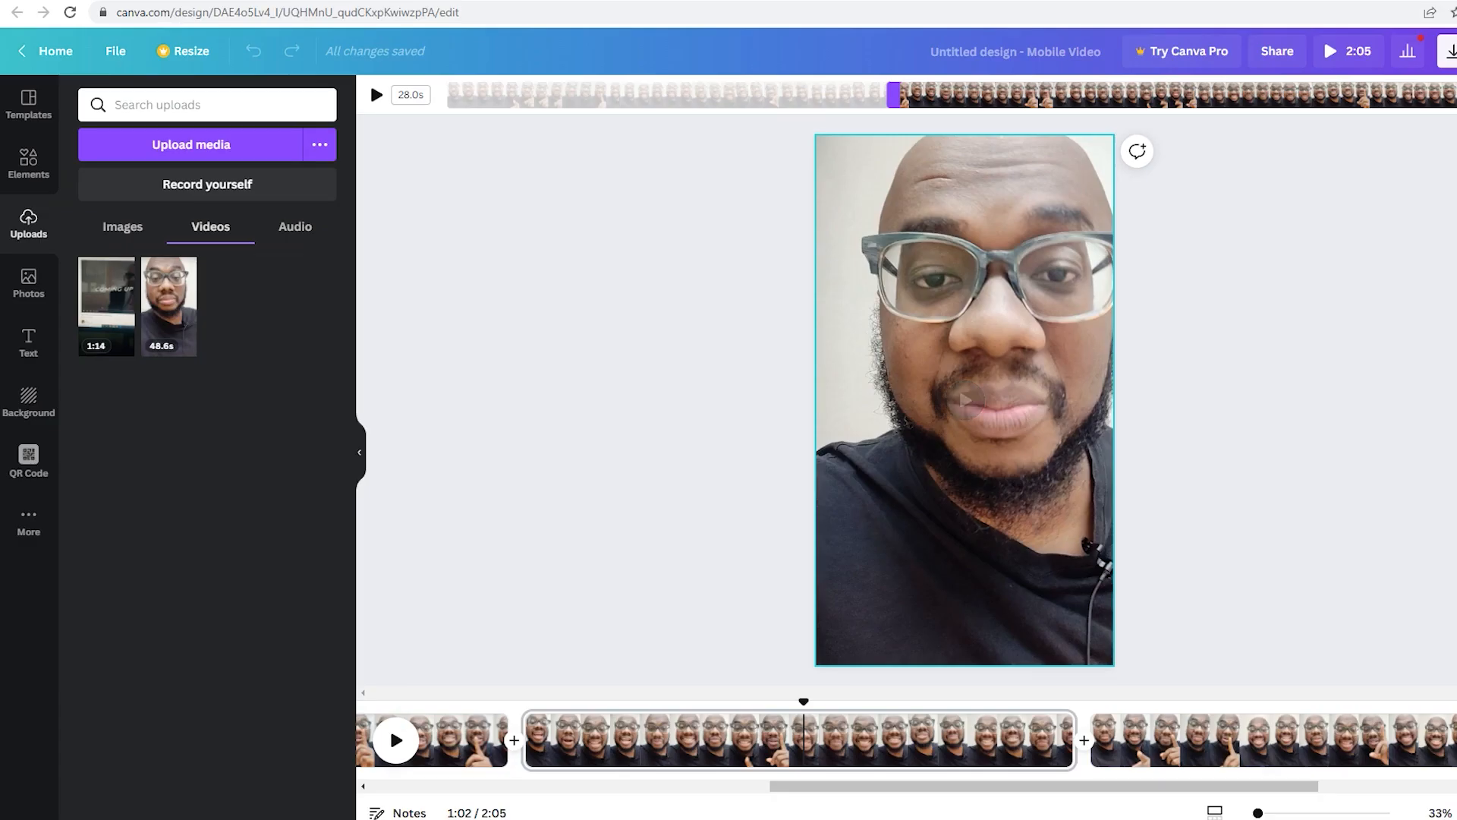
{"action": "left_click_drag", "start_coordinate": [1445, 102], "coordinate": [1055, 106]}
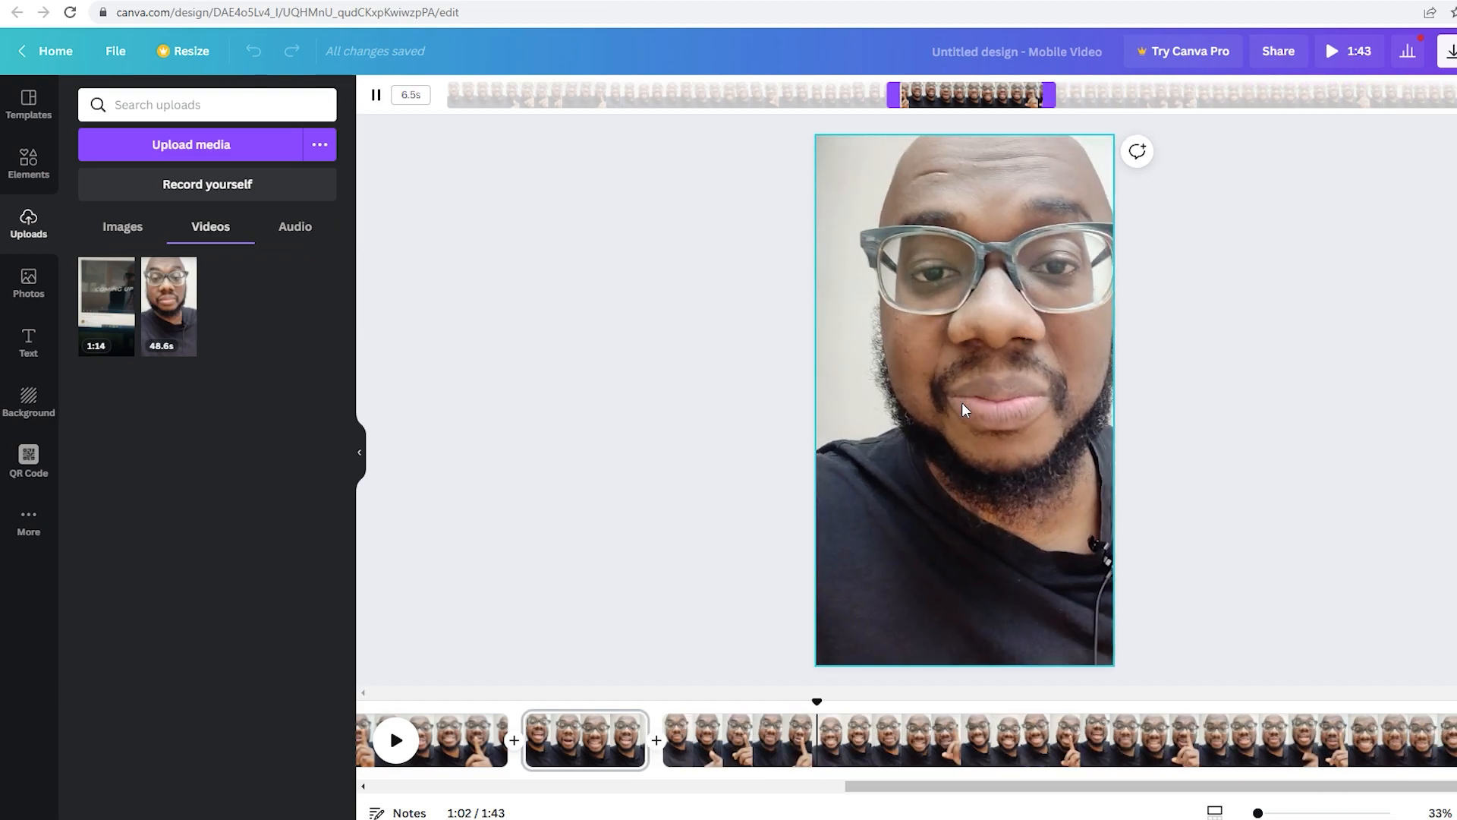
Step: Preview the trimmed selfie clip, shorten its start to a 6.0-second duration and finish trimming
{"action": "left_click", "coordinate": [966, 396]}
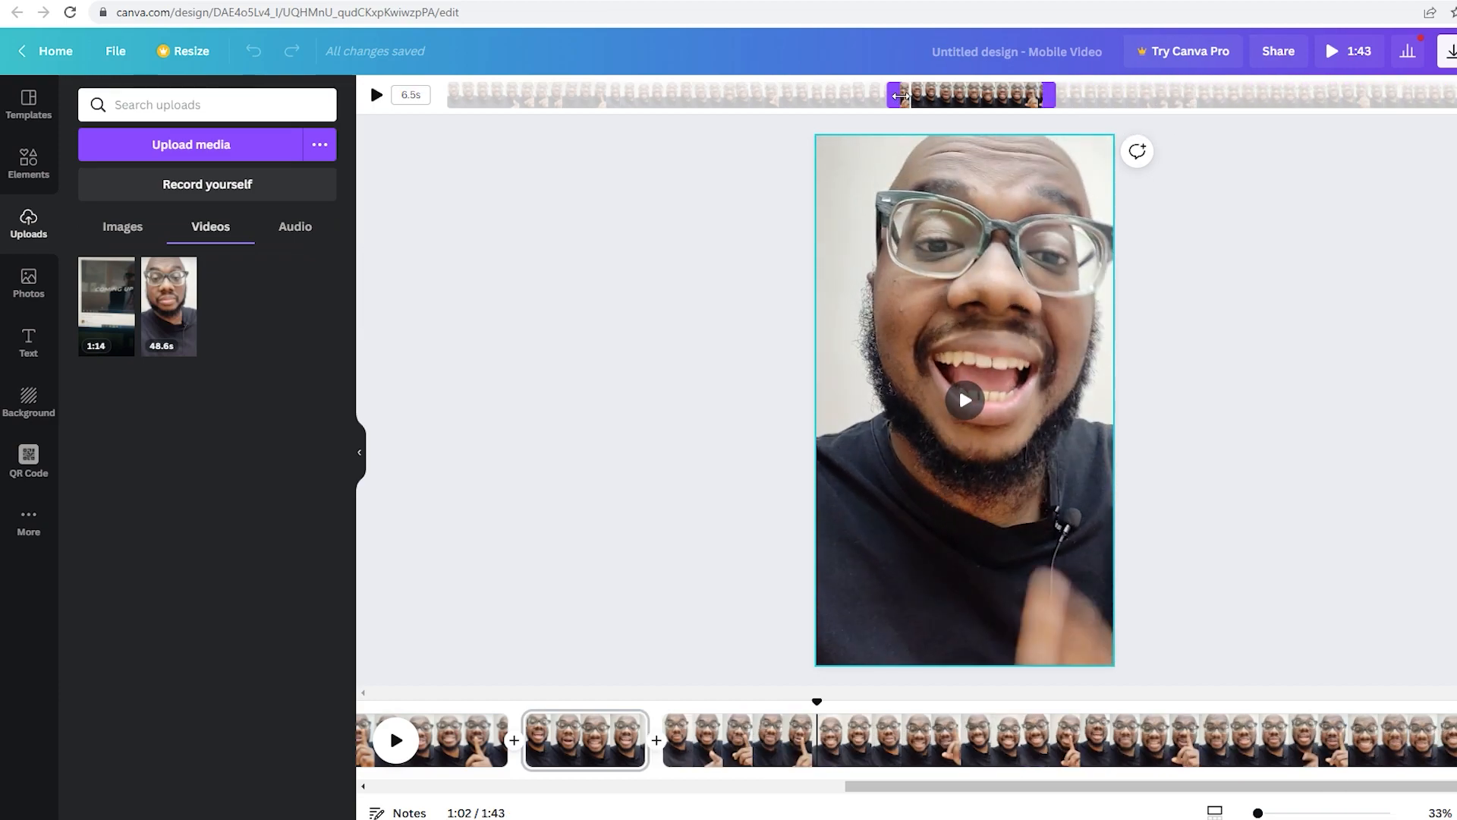
{"action": "left_click_drag", "start_coordinate": [911, 95], "coordinate": [917, 96]}
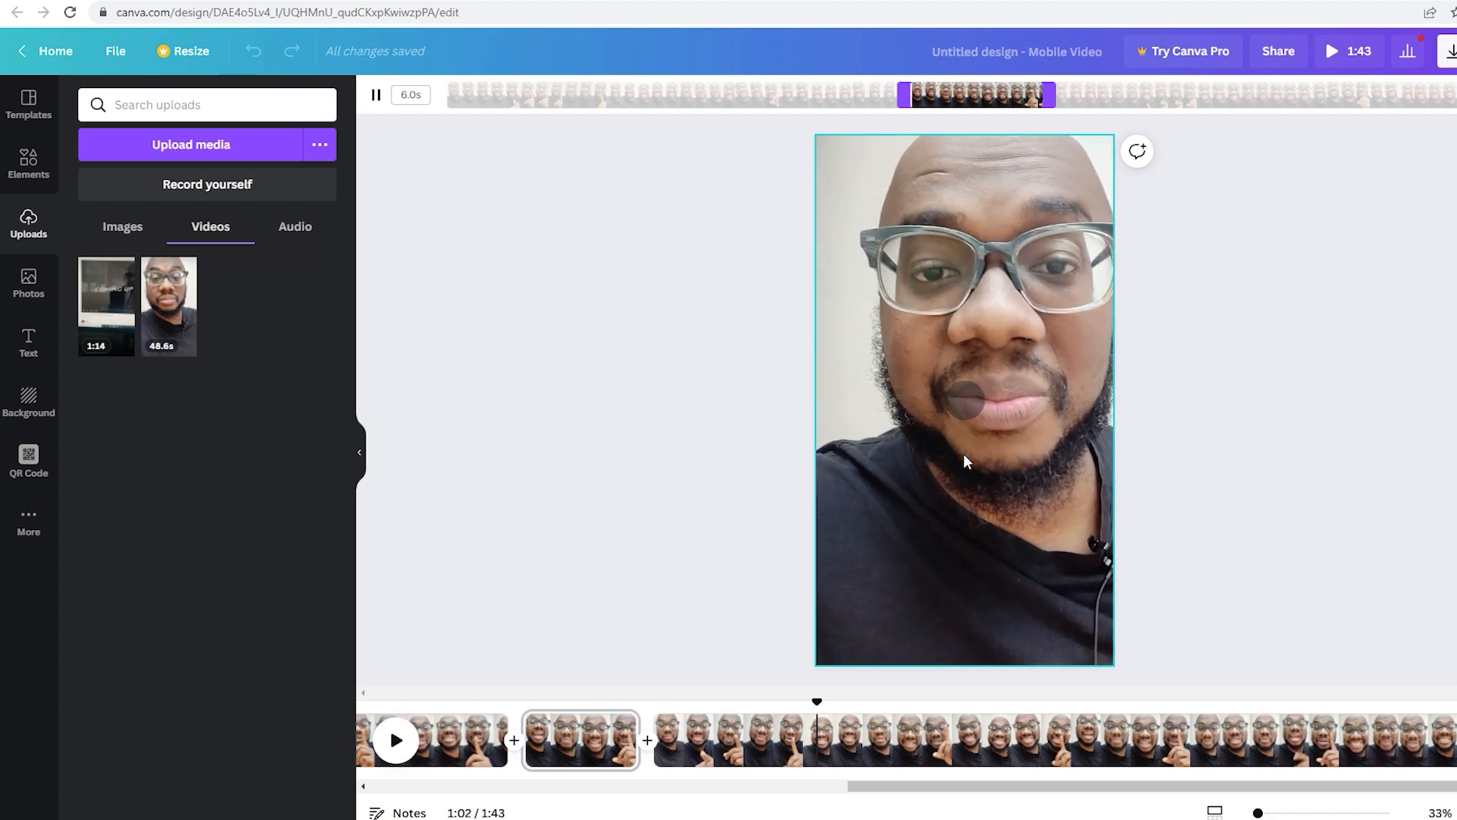
{"action": "left_click", "coordinate": [963, 402]}
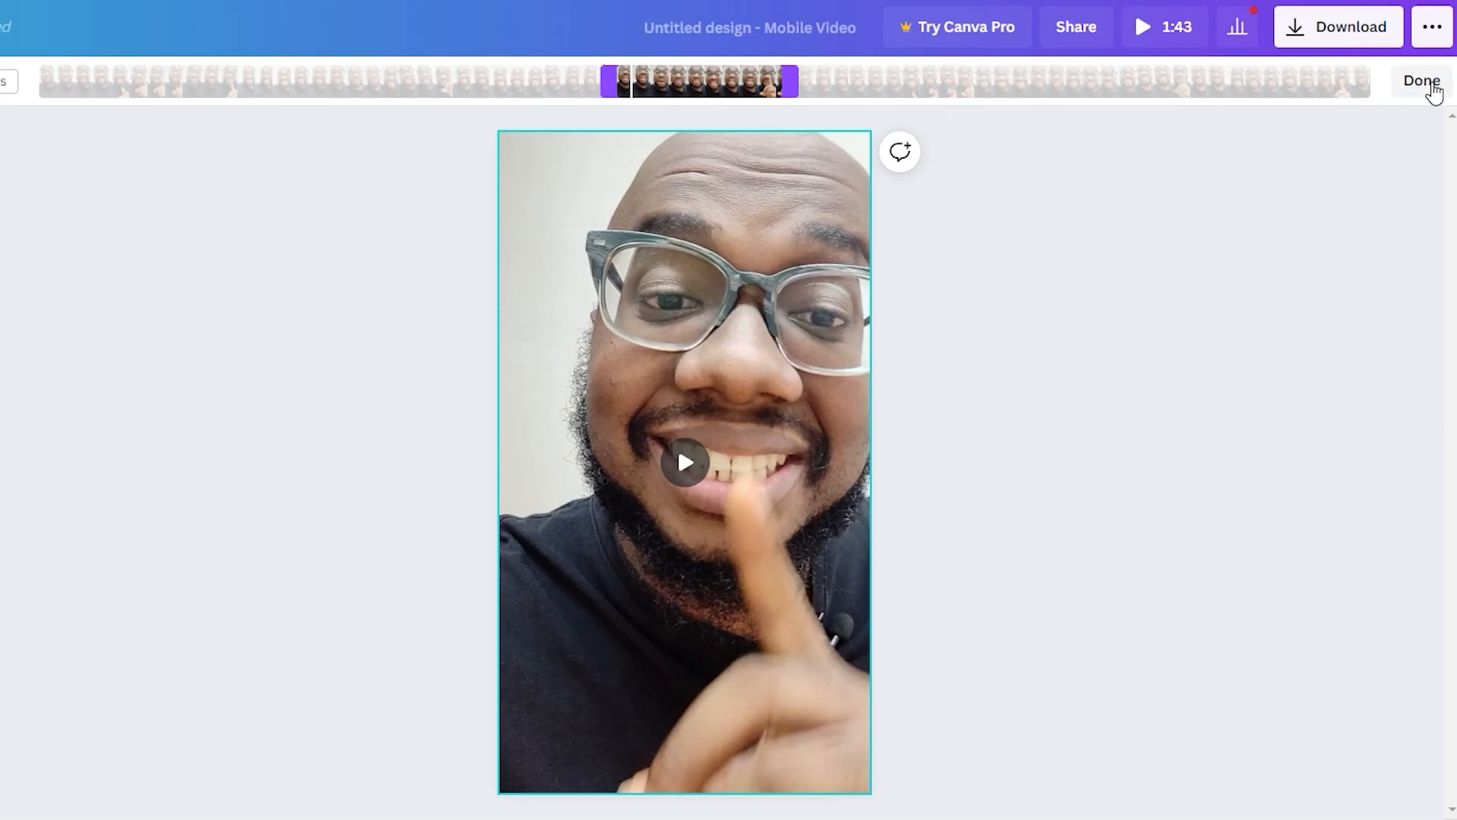
{"action": "left_click", "coordinate": [1432, 87]}
Step: Delete the two untrimmed 48.6-second selfie clips from the timeline and play the remaining trimmed clip
{"action": "left_click", "coordinate": [1002, 755]}
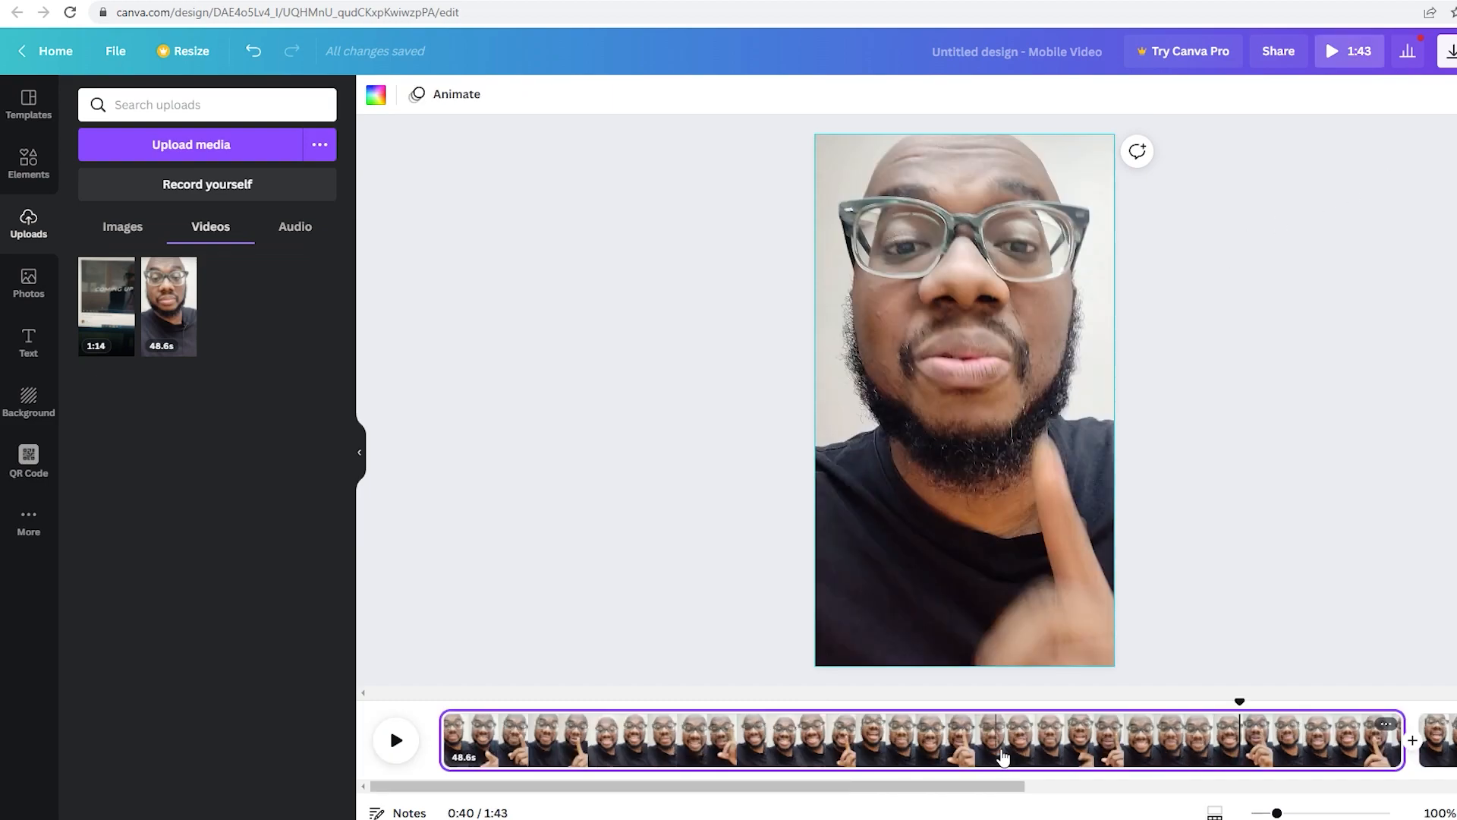
{"action": "key", "text": "Delete"}
{"action": "left_click", "coordinate": [820, 764]}
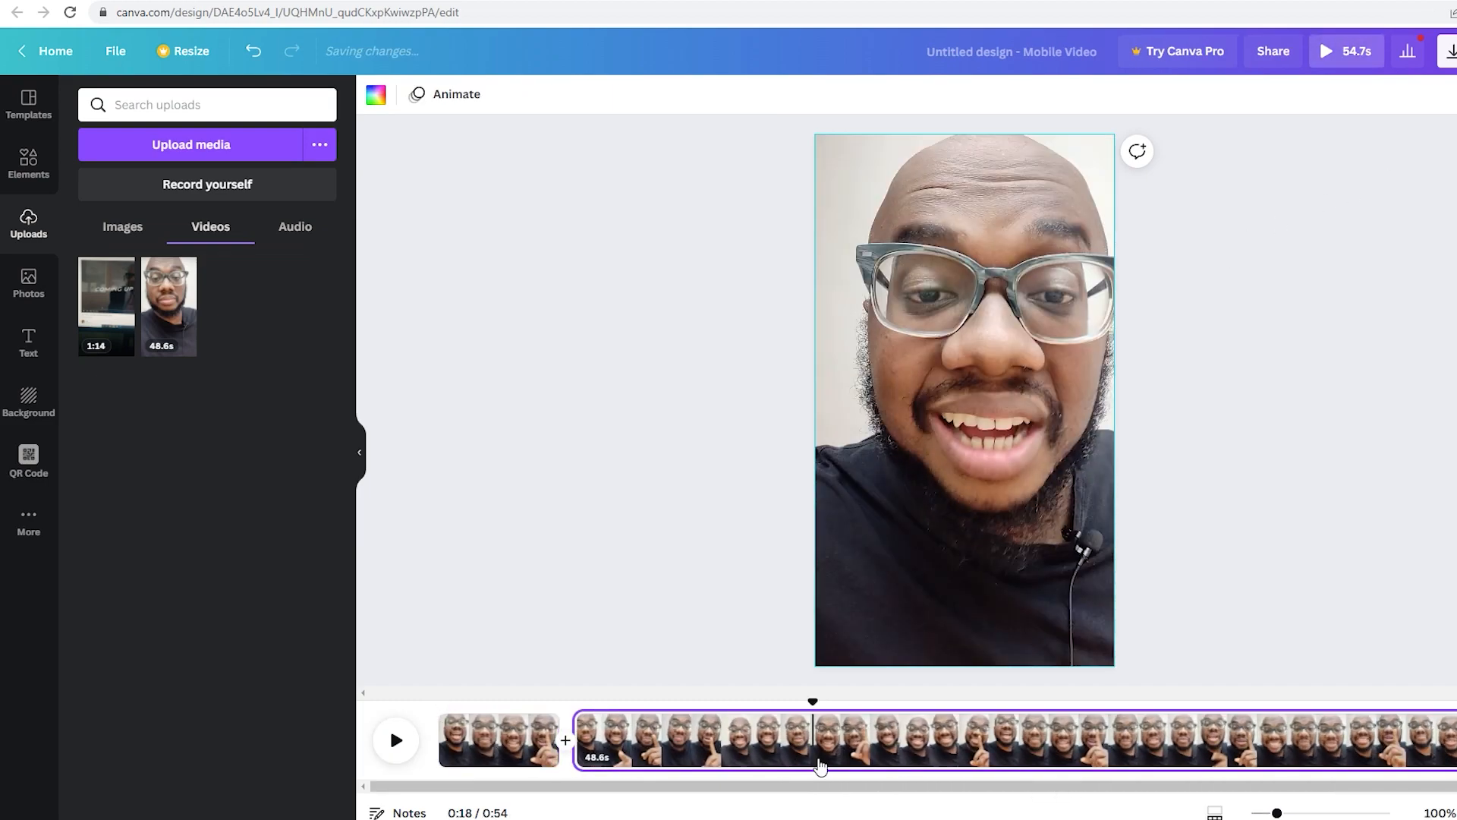
{"action": "key", "text": "Delete"}
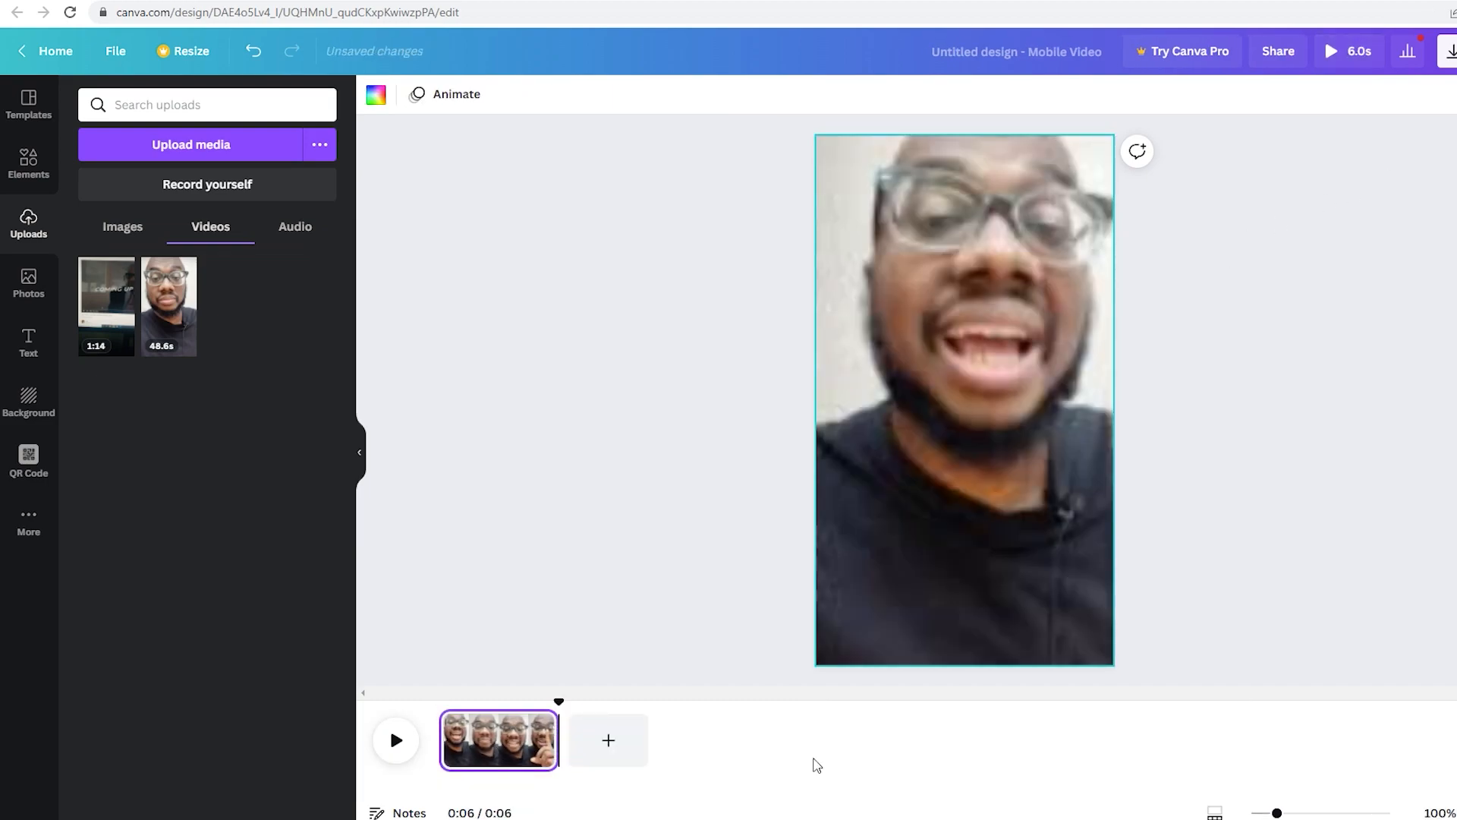
{"action": "left_click", "coordinate": [396, 742]}
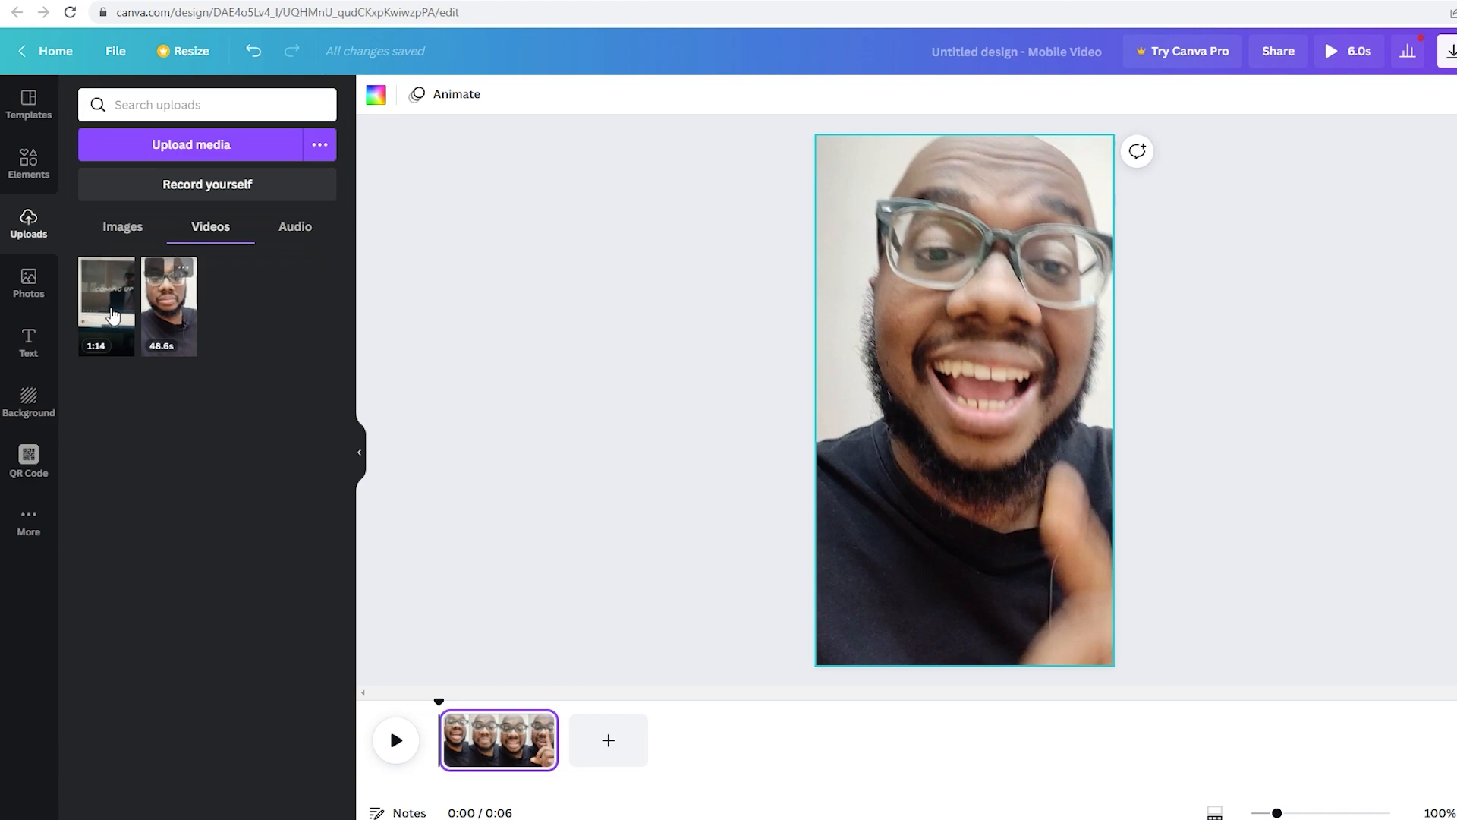
Step: Add the uploaded 1:14 screen video on top of the trimmed selfie clip and pause its playback
{"action": "left_click", "coordinate": [102, 315]}
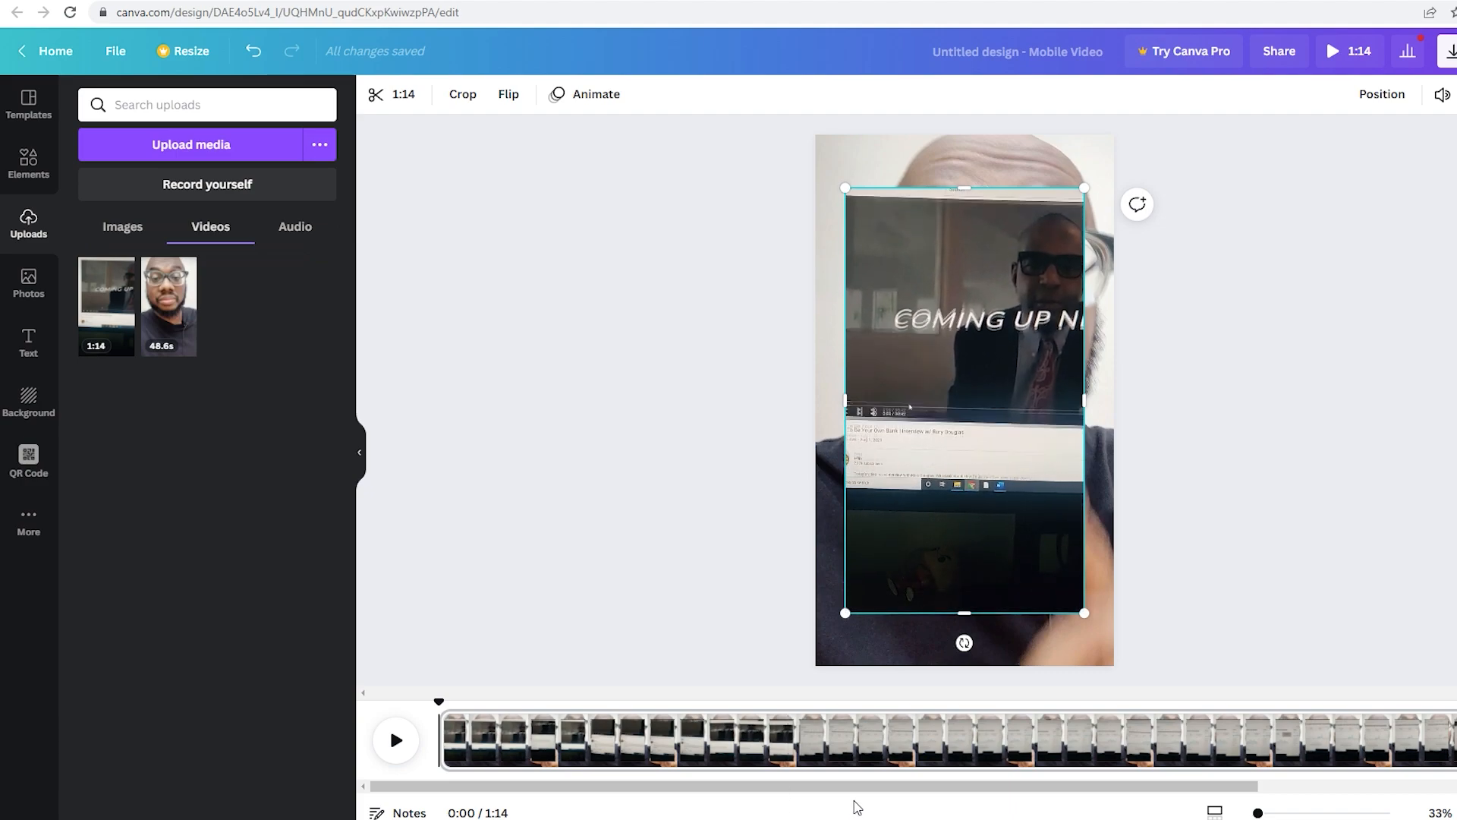
{"action": "mouse_move", "coordinate": [979, 542]}
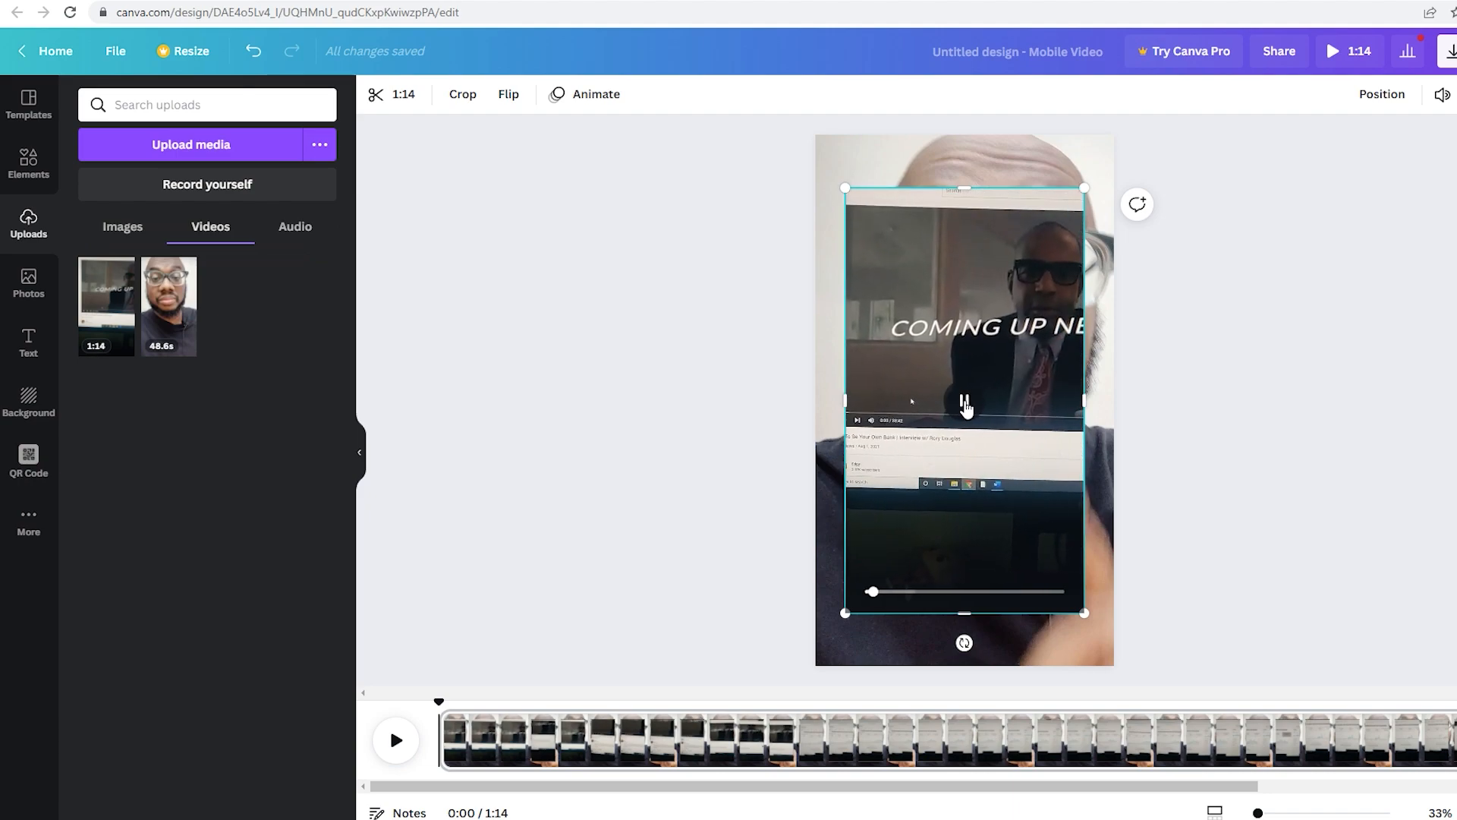
{"action": "left_click", "coordinate": [965, 408]}
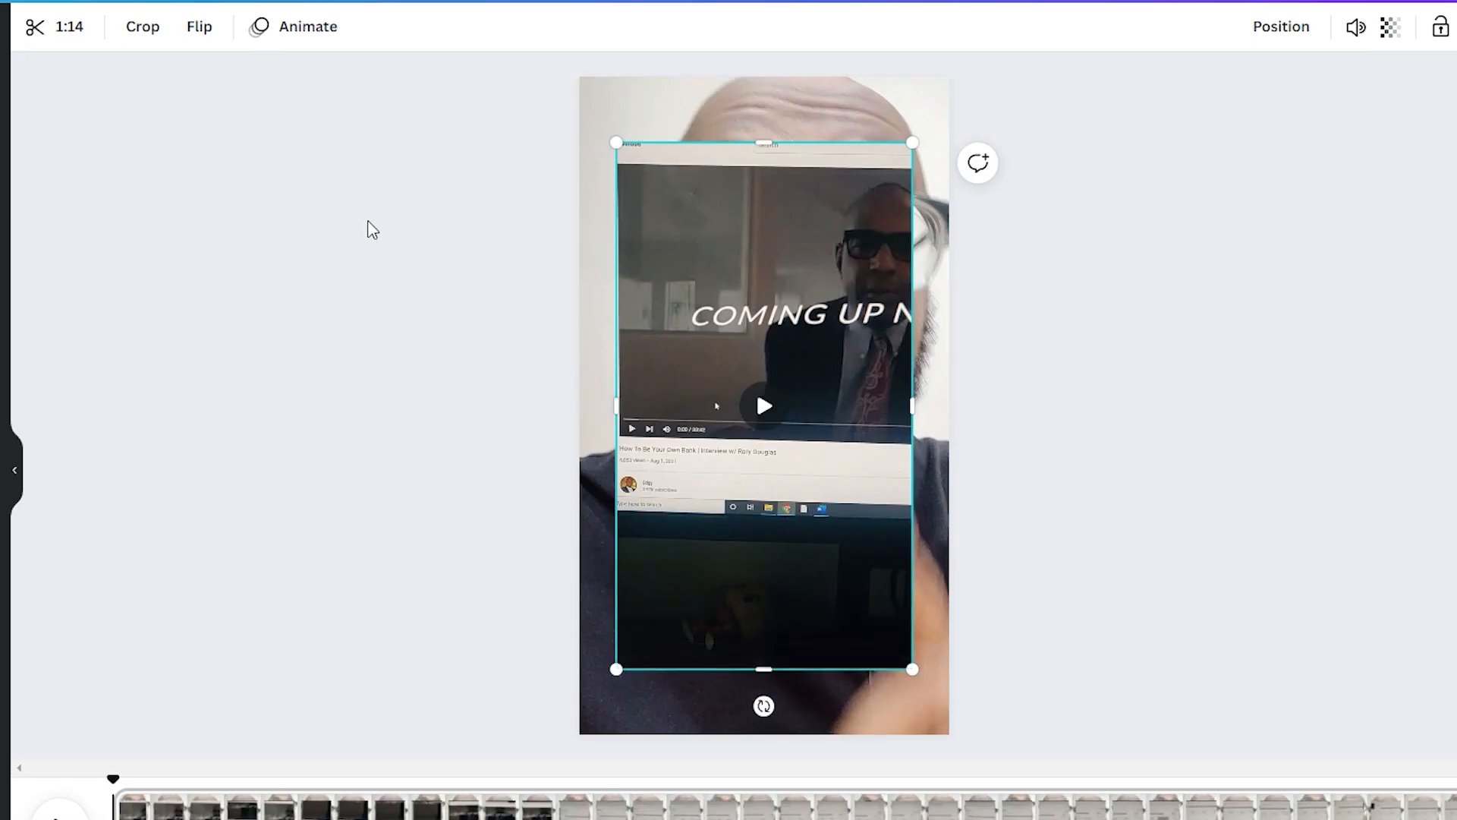
Step: Trim the start and end of the overlaid 1:14 screen video to a duration of 13.1 seconds and finish trimming
{"action": "left_click", "coordinate": [37, 30]}
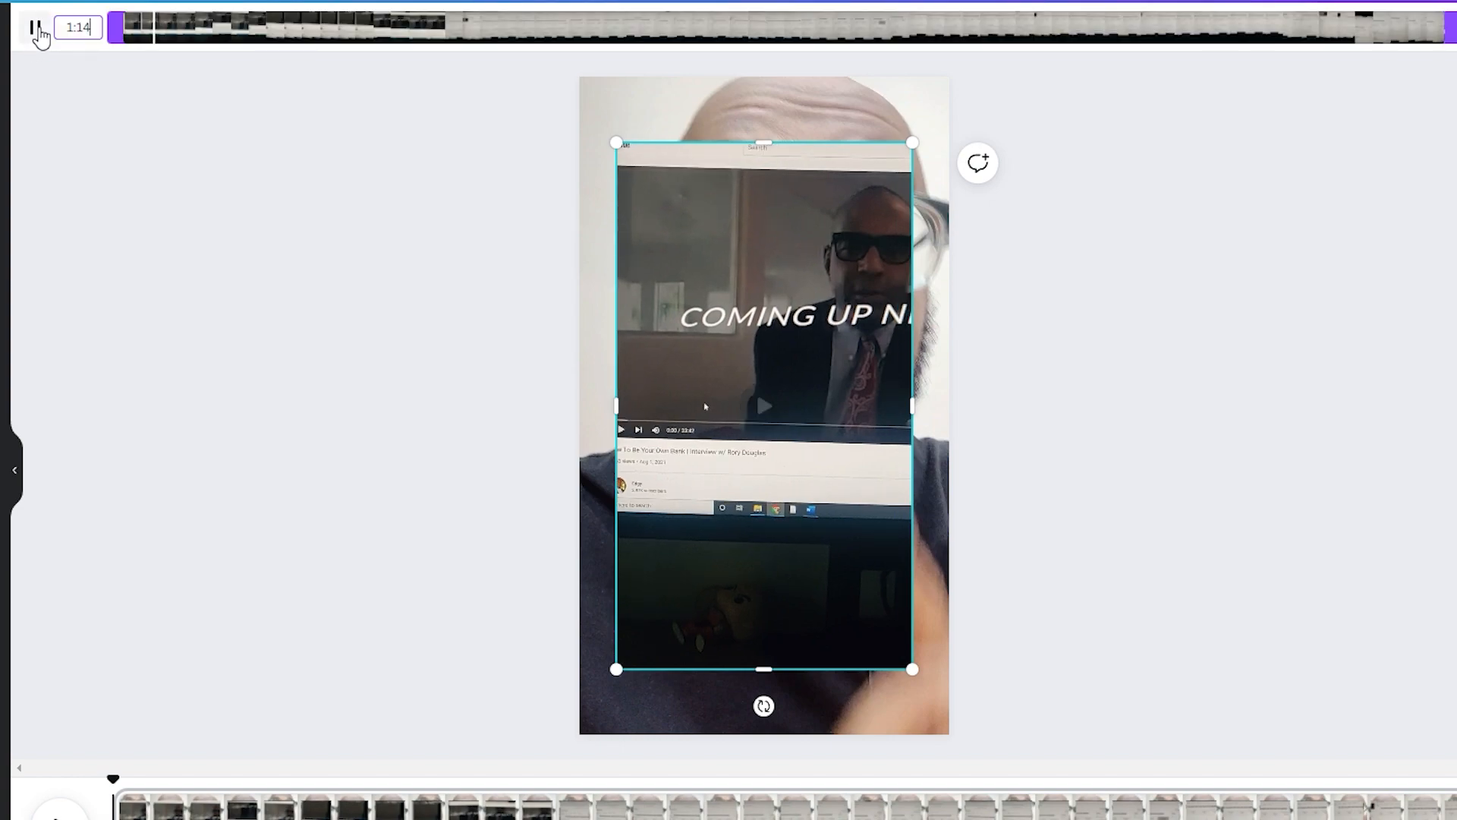
{"action": "left_click", "coordinate": [784, 413]}
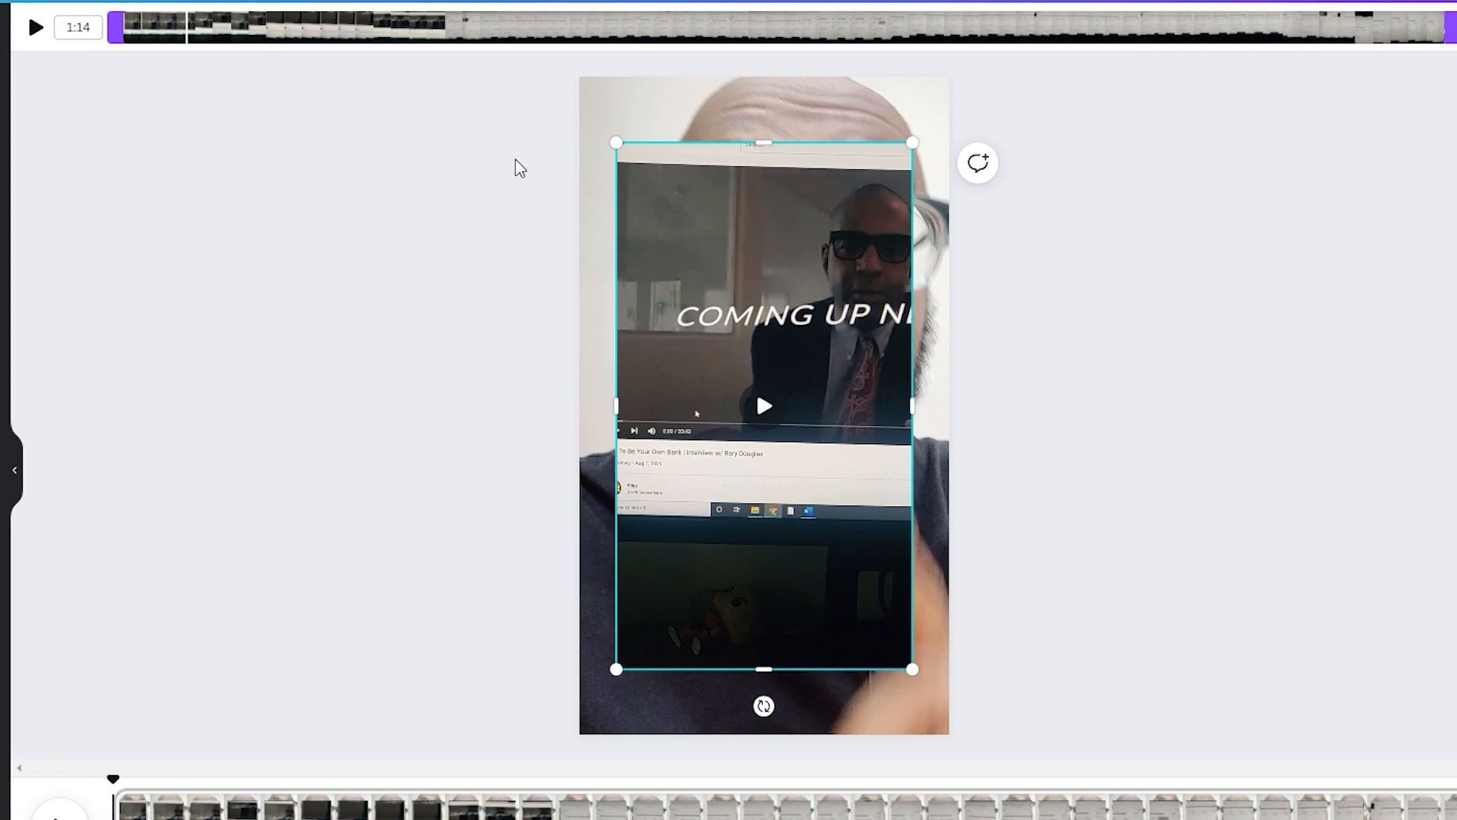
{"action": "left_click_drag", "start_coordinate": [1449, 28], "coordinate": [1418, 28]}
{"action": "left_click_drag", "start_coordinate": [116, 28], "coordinate": [182, 27]}
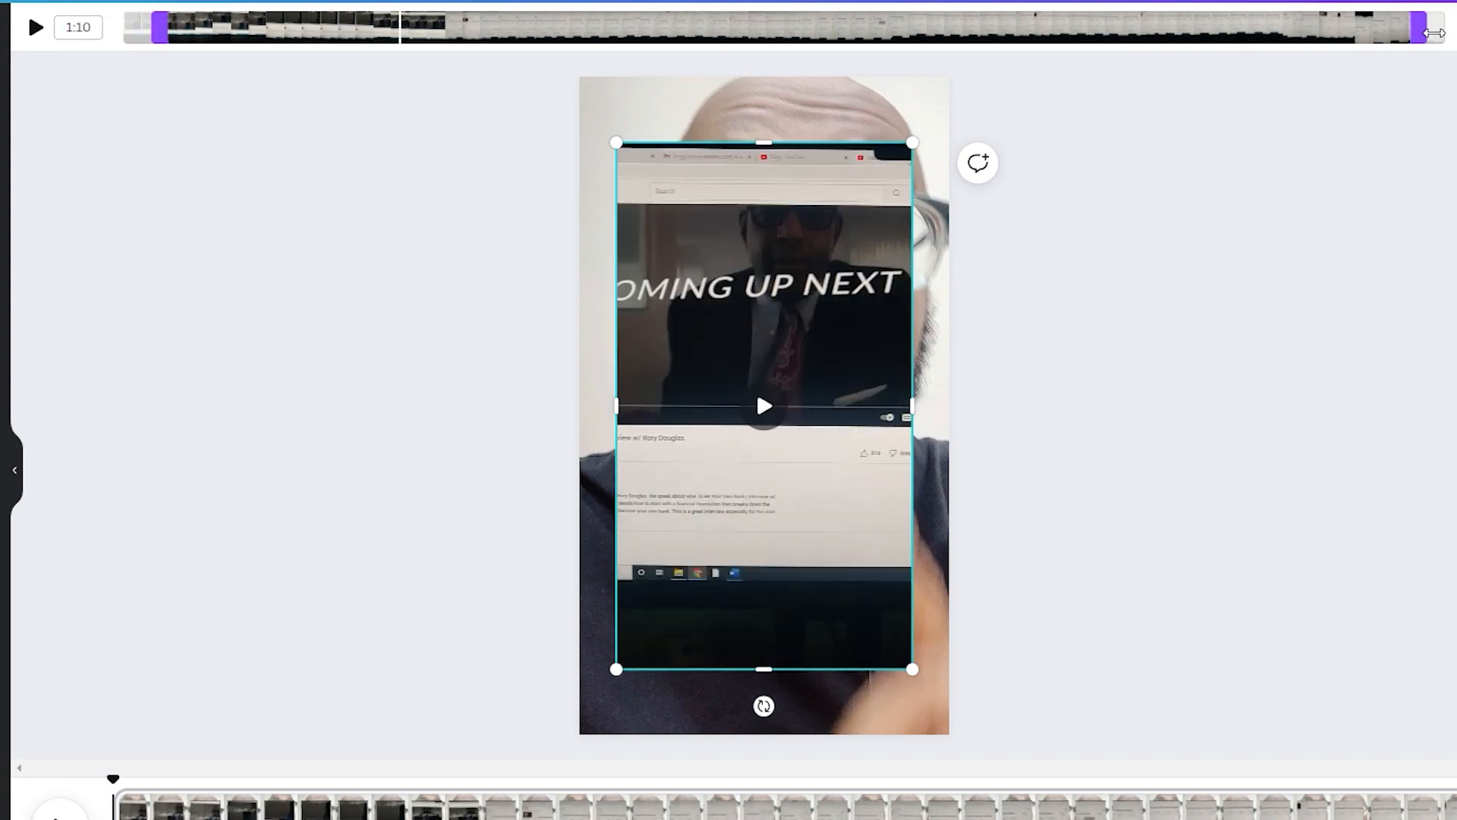
{"action": "left_click_drag", "start_coordinate": [1435, 32], "coordinate": [400, 38]}
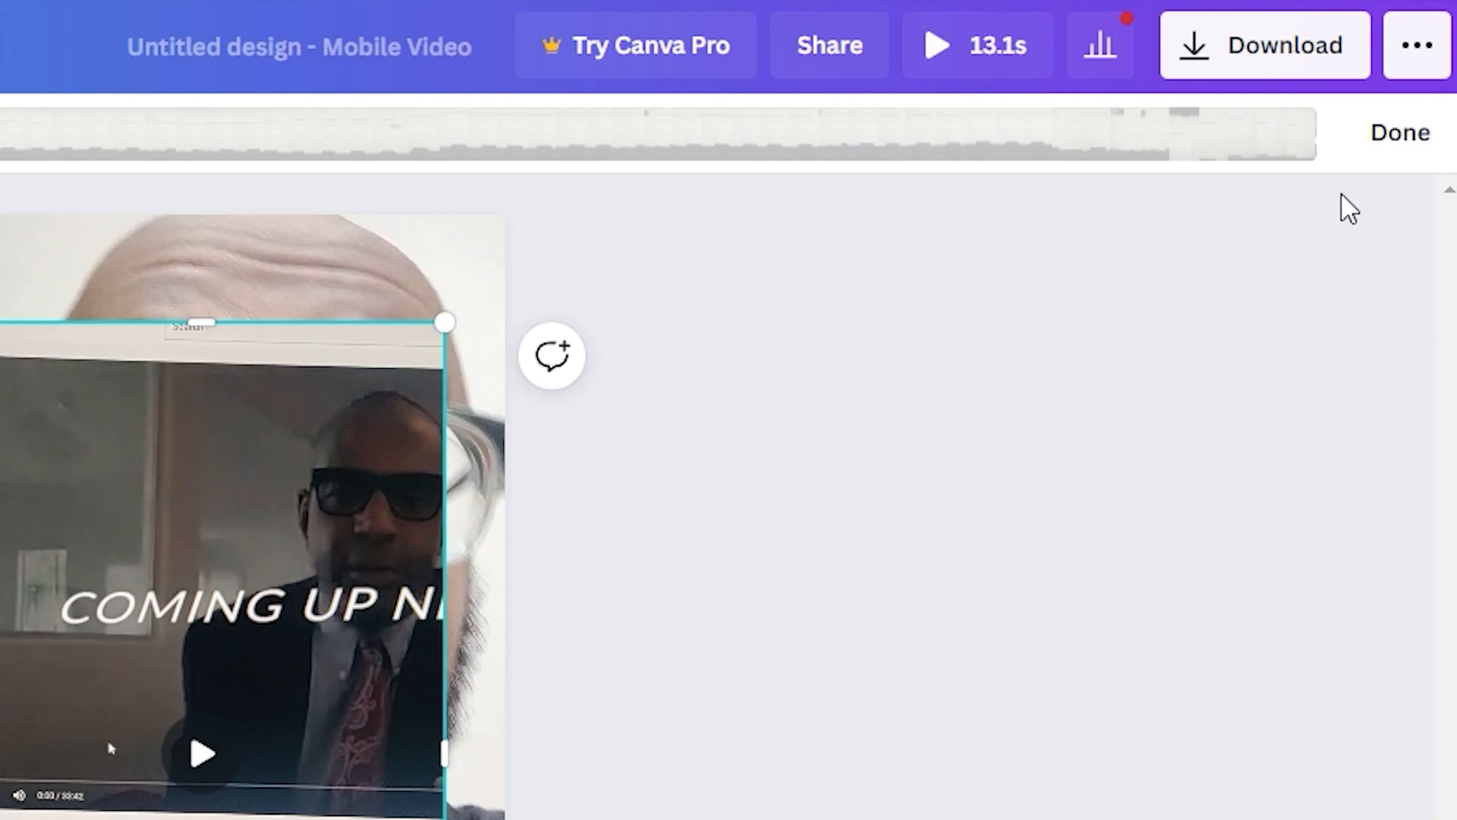
{"action": "left_click", "coordinate": [1410, 136]}
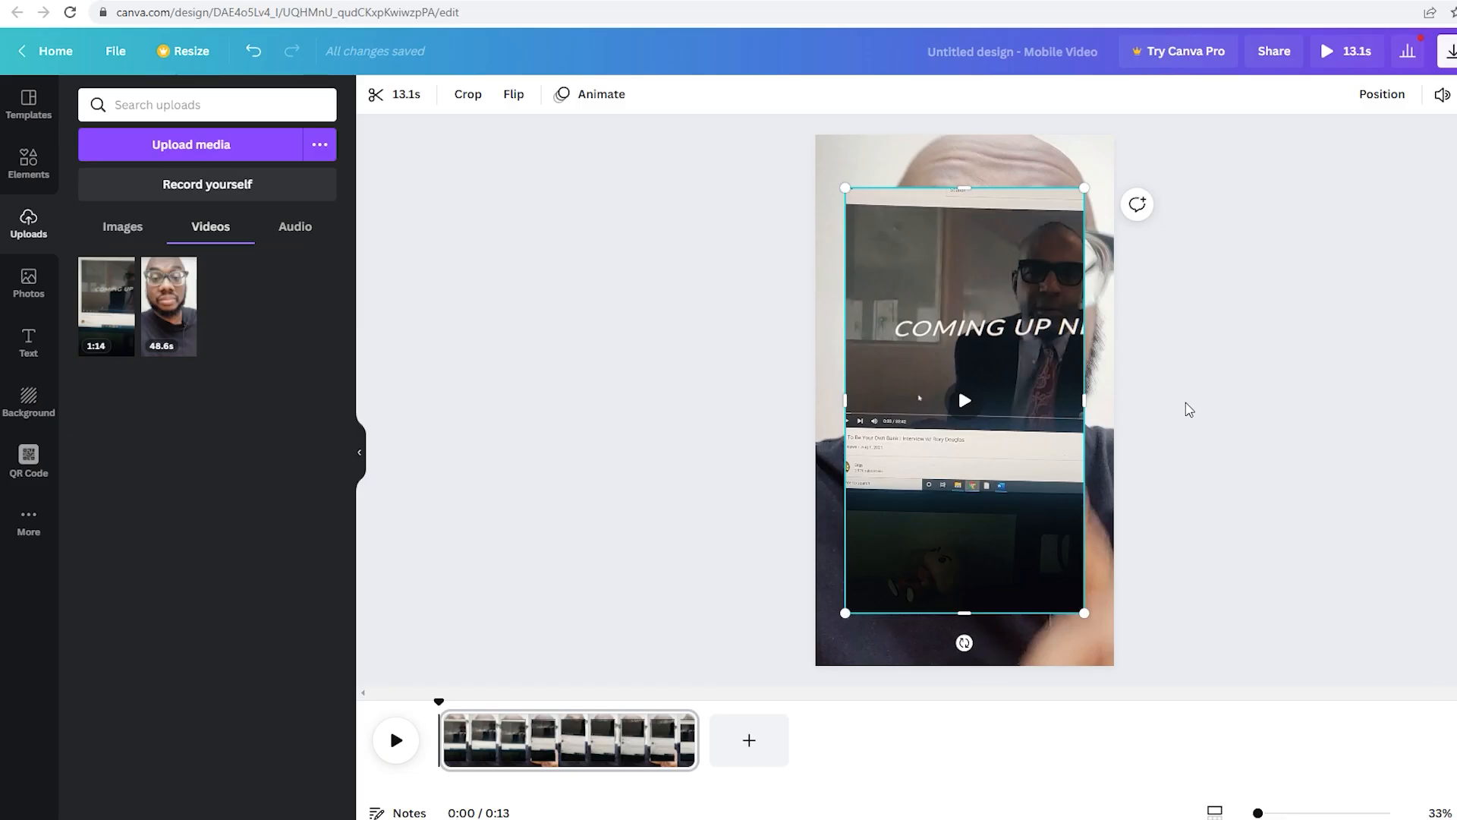
Step: Move the trimmed 13.1-second screen clip onto its own page after the selfie clip and enlarge it to fill the 1,080 by 1,920 page
{"action": "left_click_drag", "start_coordinate": [1023, 285], "coordinate": [768, 747]}
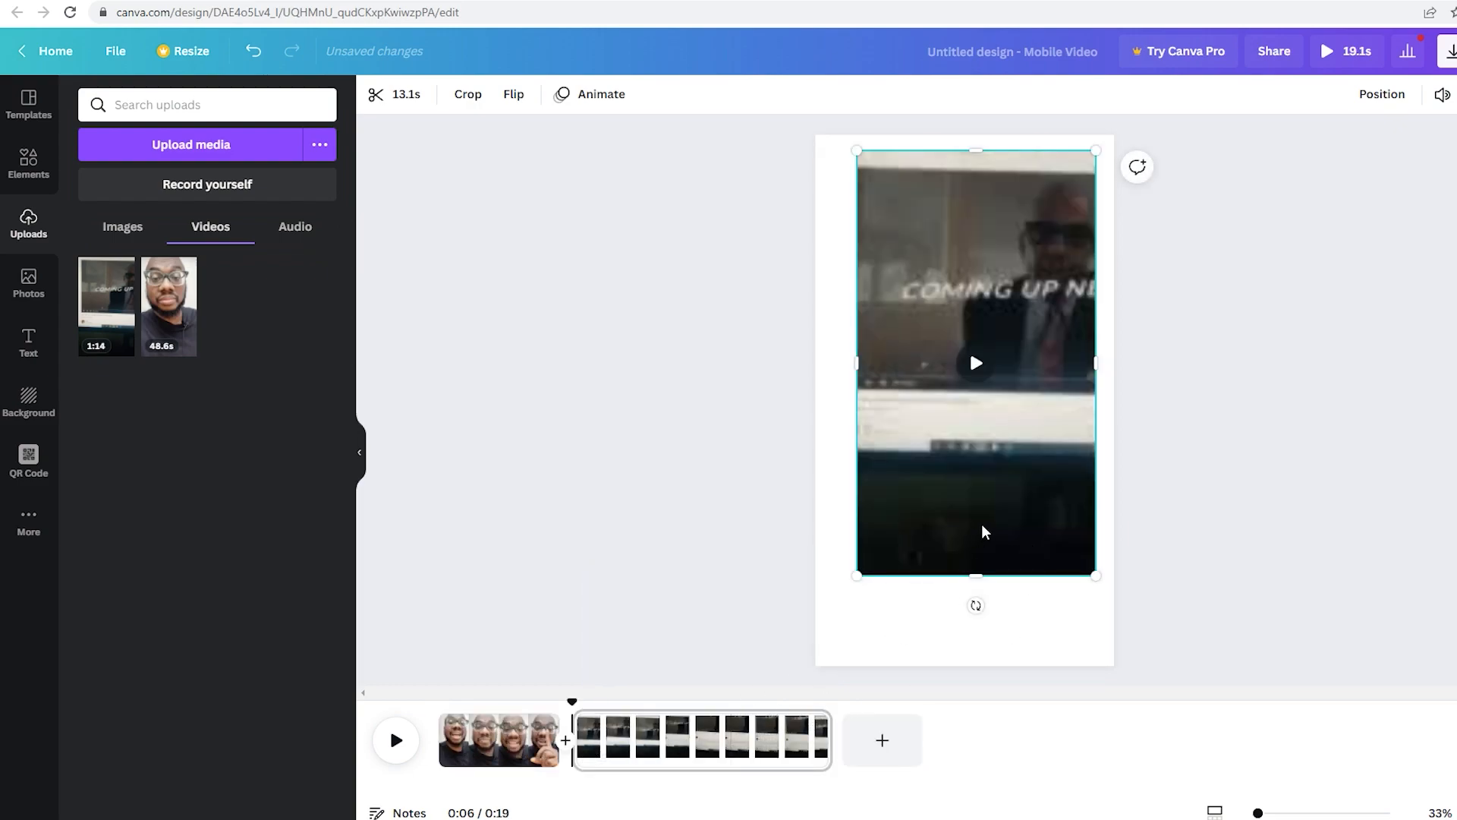
{"action": "key", "text": "ctrl+z"}
{"action": "mouse_move", "coordinate": [908, 397]}
{"action": "left_mouse_down"}
{"action": "mouse_move", "coordinate": [872, 397]}
{"action": "mouse_move", "coordinate": [907, 400]}
{"action": "mouse_move", "coordinate": [892, 403]}
{"action": "left_mouse_up"}
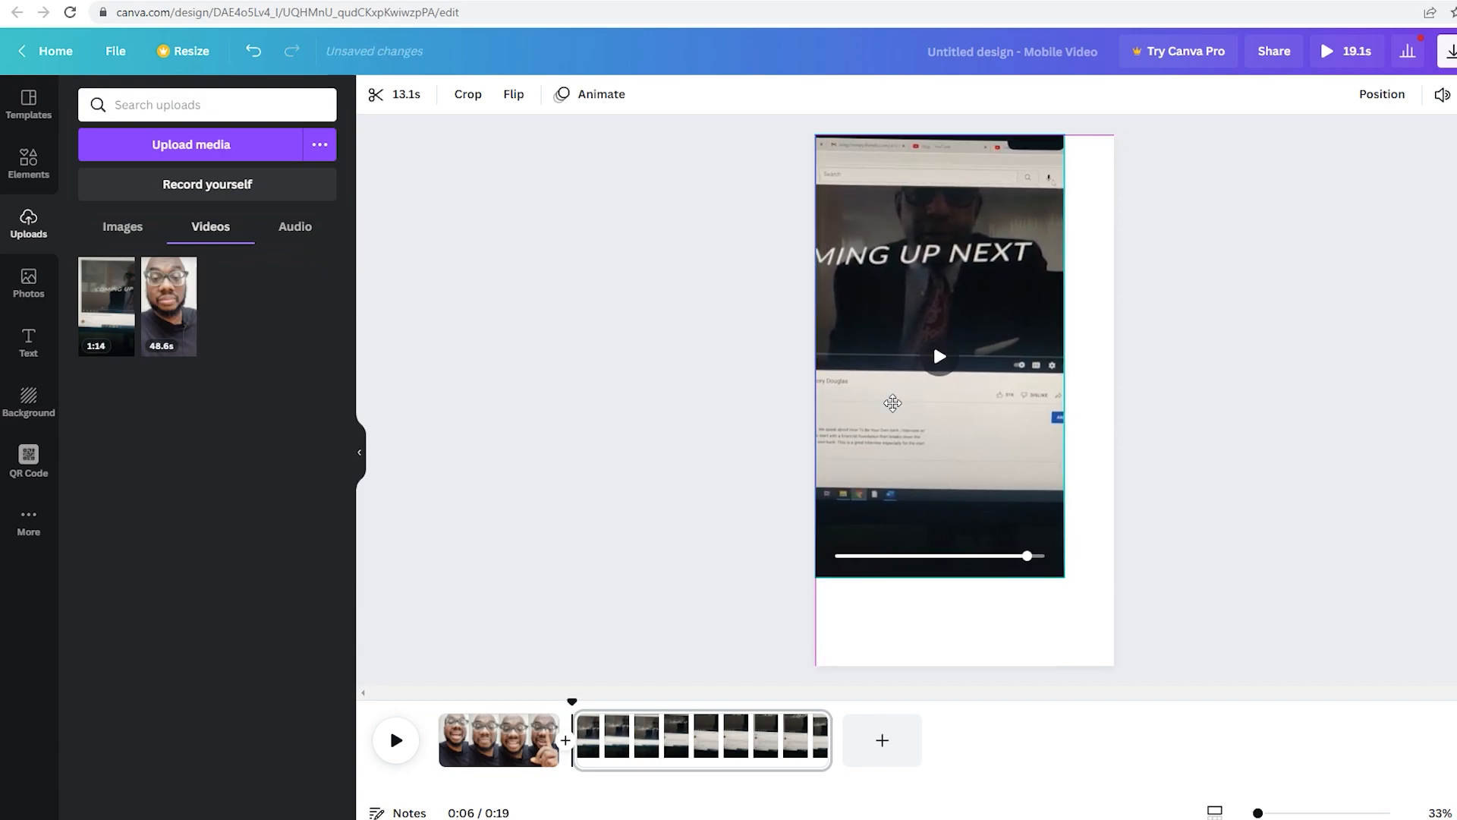
{"action": "left_click_drag", "start_coordinate": [1074, 584], "coordinate": [1147, 663]}
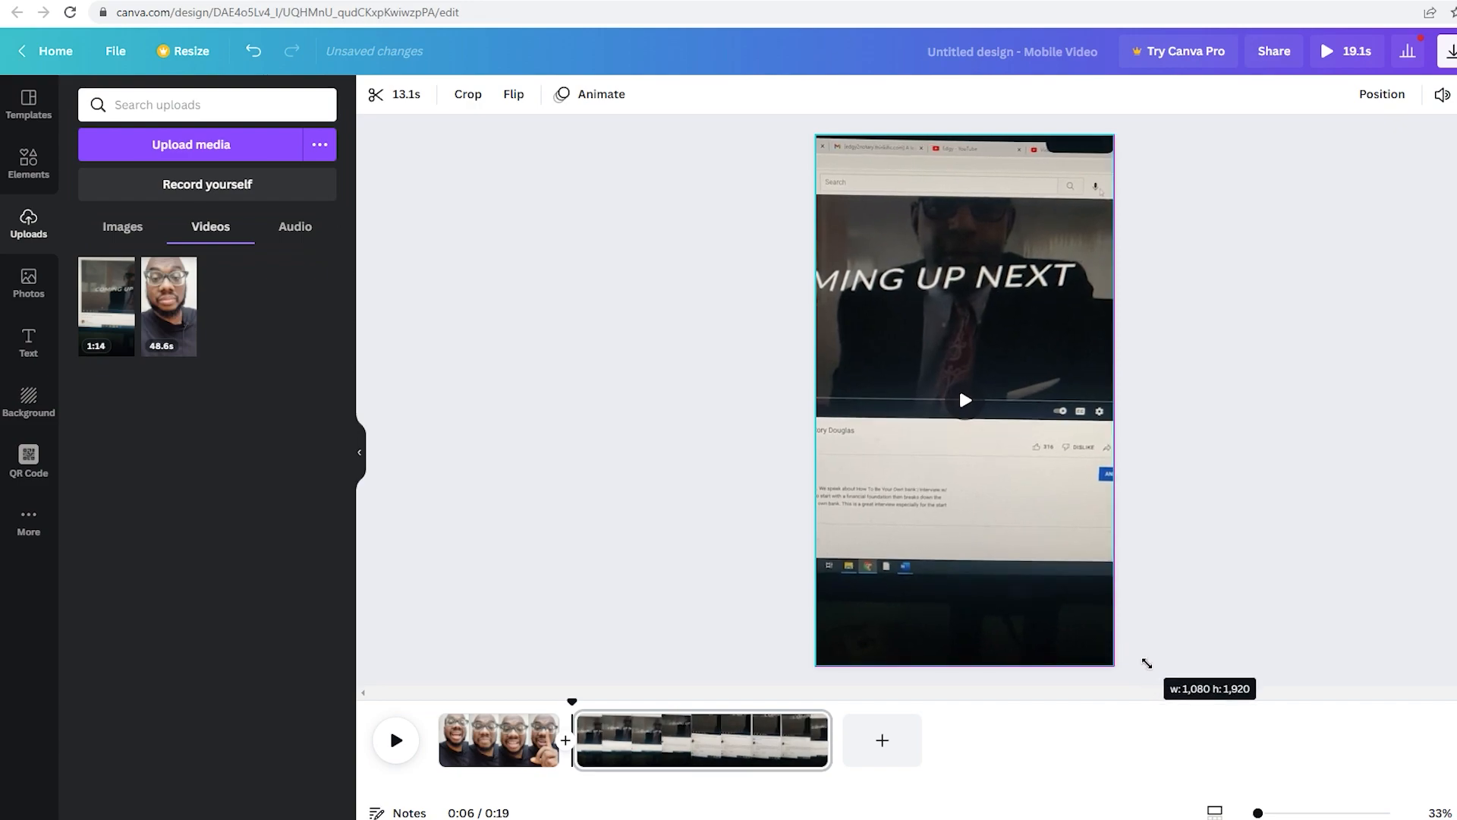
{"action": "left_click", "coordinate": [1227, 593]}
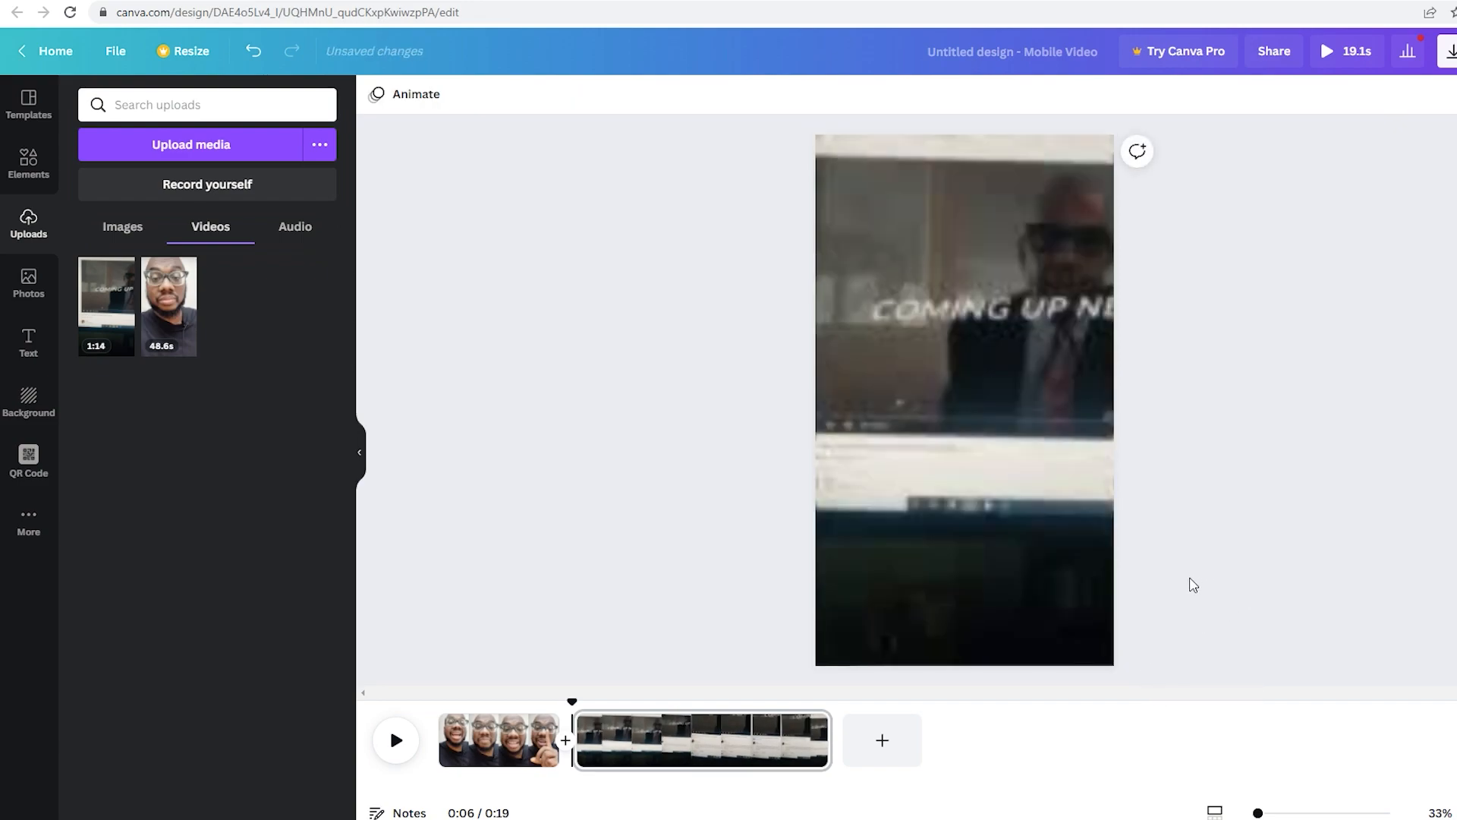
{"action": "key", "text": "space"}
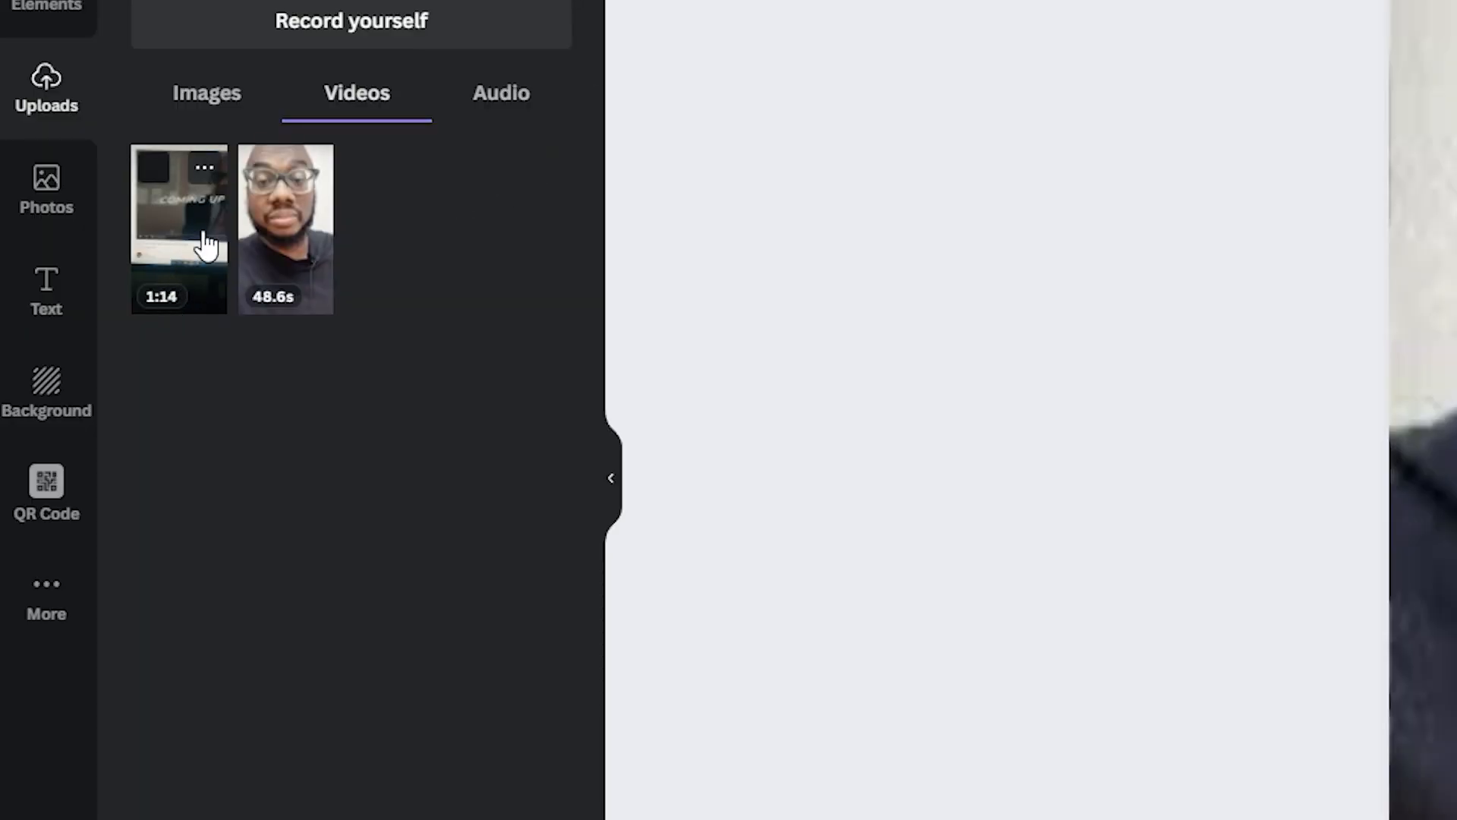
Step: Add the 1:14 screen video over the selfie clip again and trim its start to the video analytics section, leaving 41.1 seconds
{"action": "left_click", "coordinate": [150, 230]}
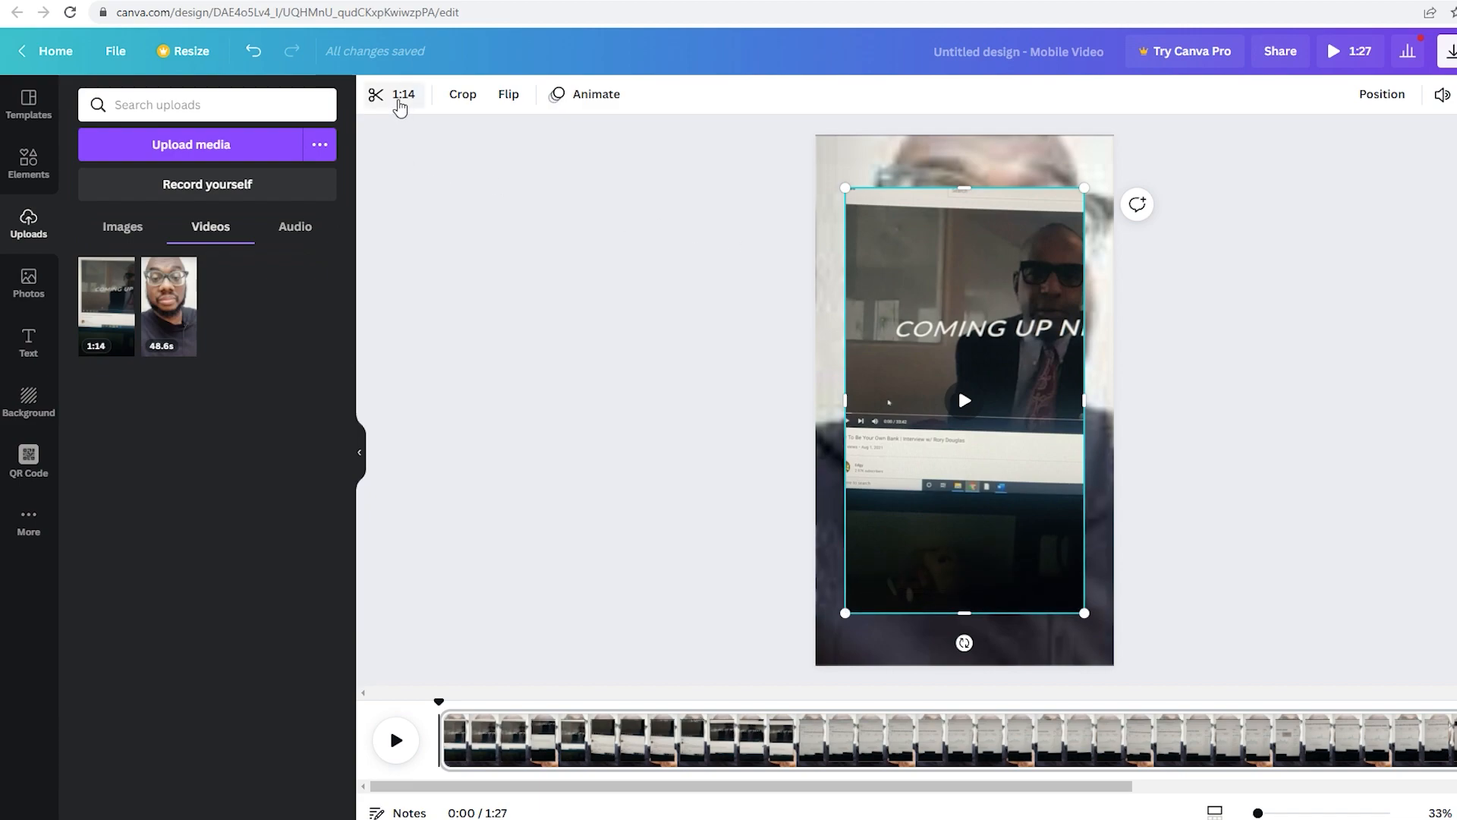
{"action": "left_click", "coordinate": [400, 107]}
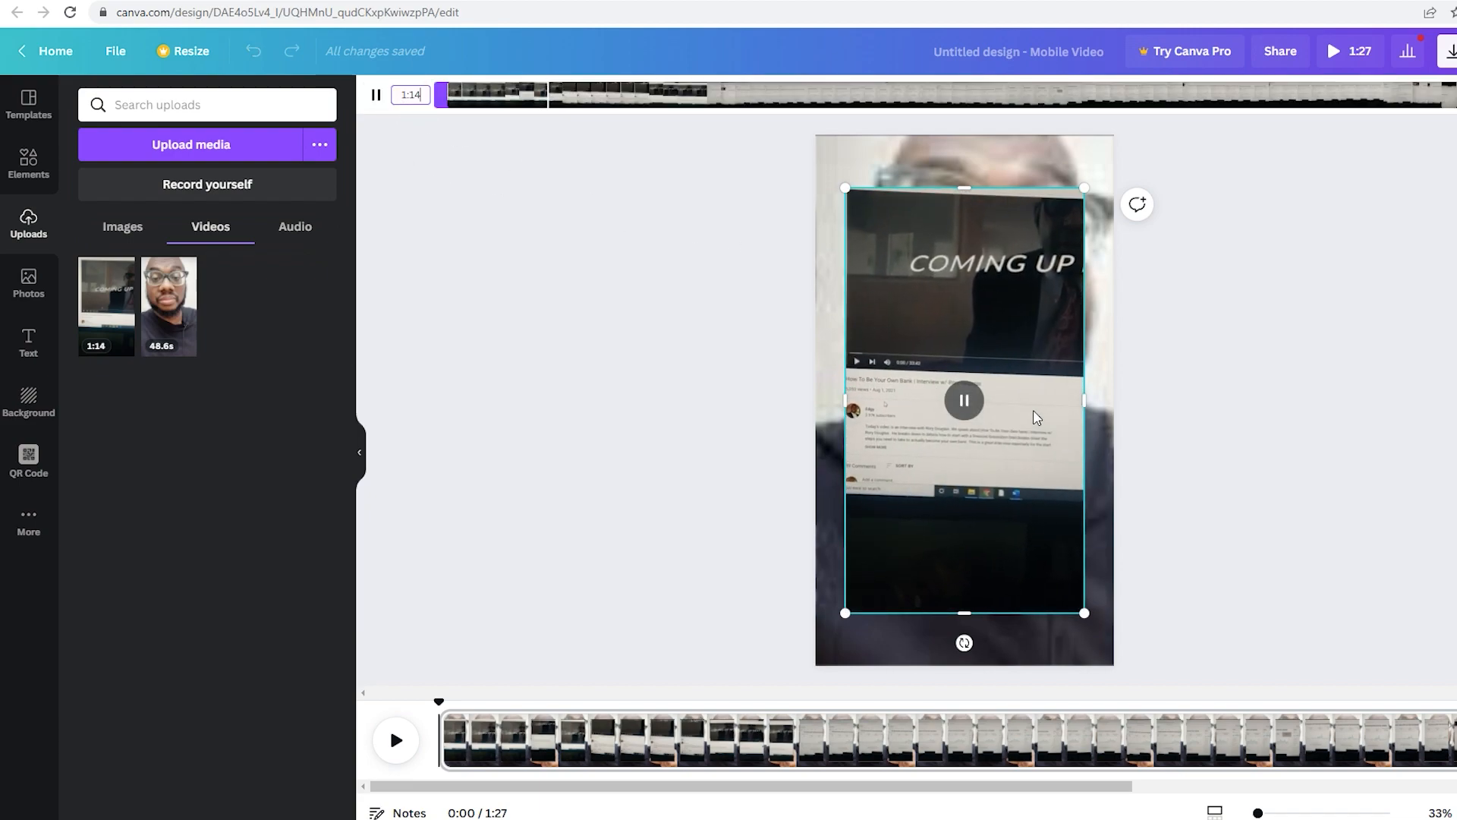
{"action": "left_click", "coordinate": [984, 402]}
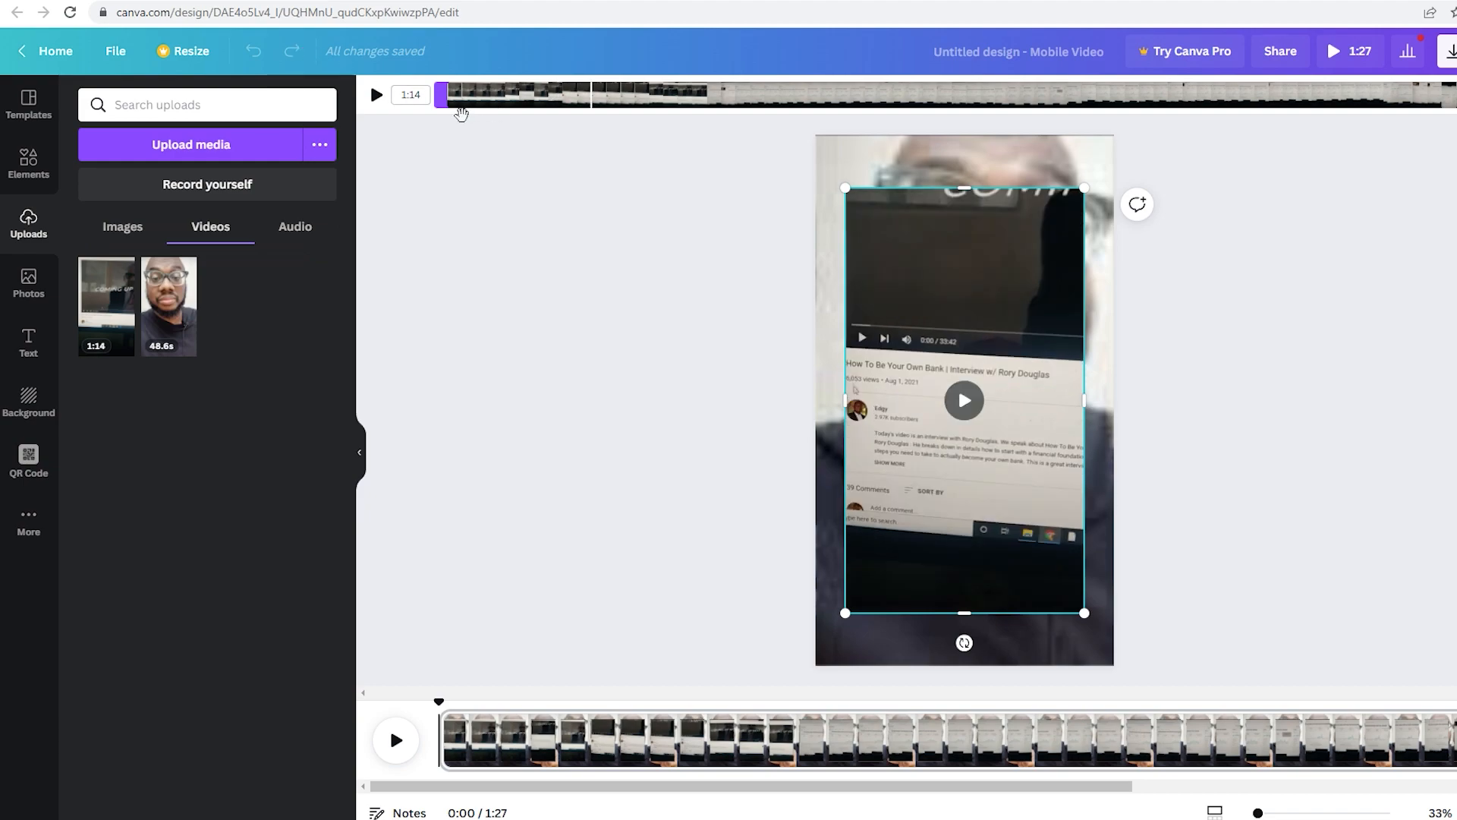
{"action": "left_click_drag", "start_coordinate": [453, 107], "coordinate": [705, 86]}
{"action": "left_click", "coordinate": [971, 402]}
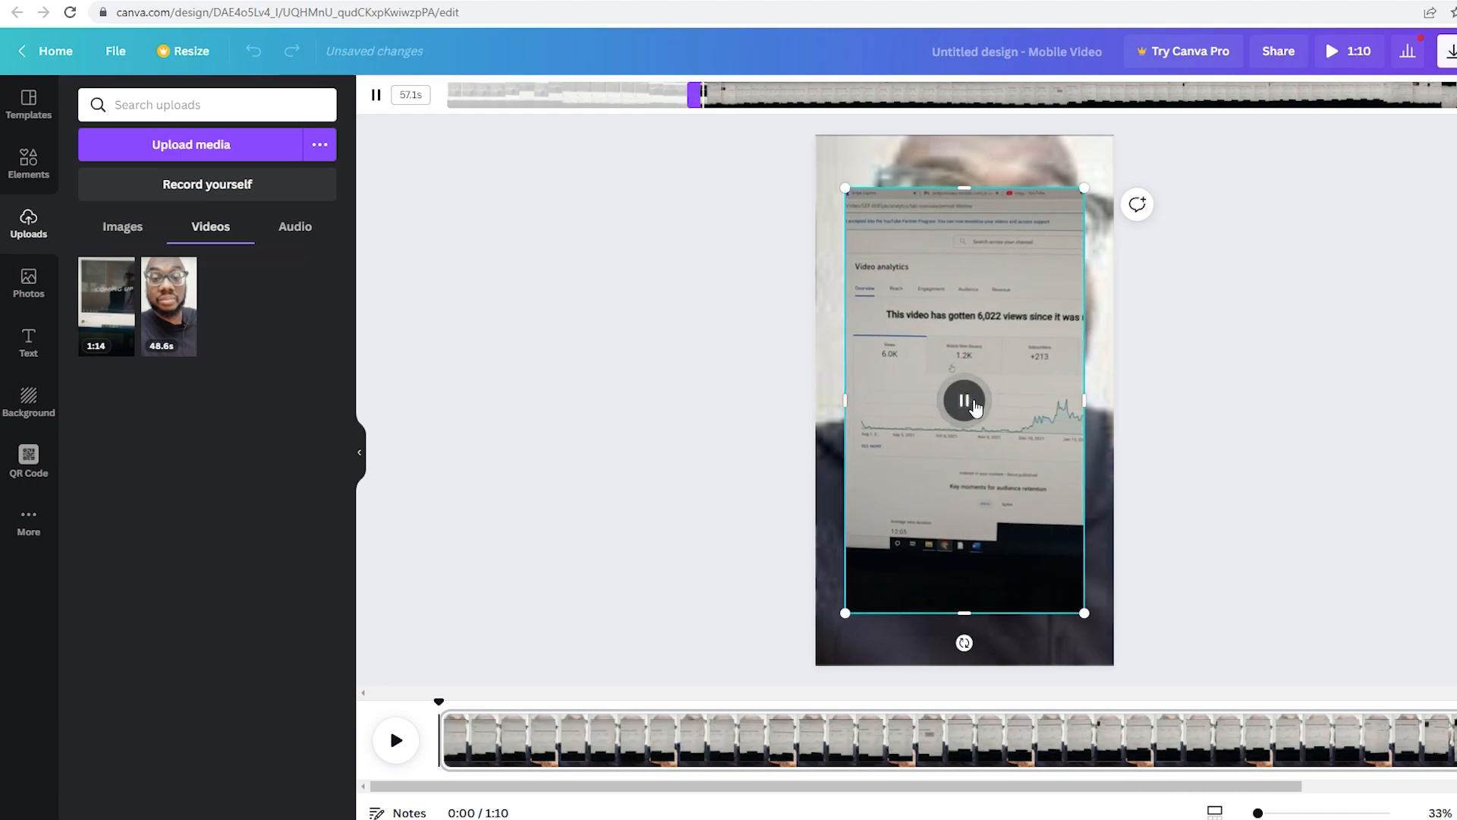
{"action": "left_click", "coordinate": [971, 402]}
{"action": "left_click_drag", "start_coordinate": [696, 99], "coordinate": [930, 99]}
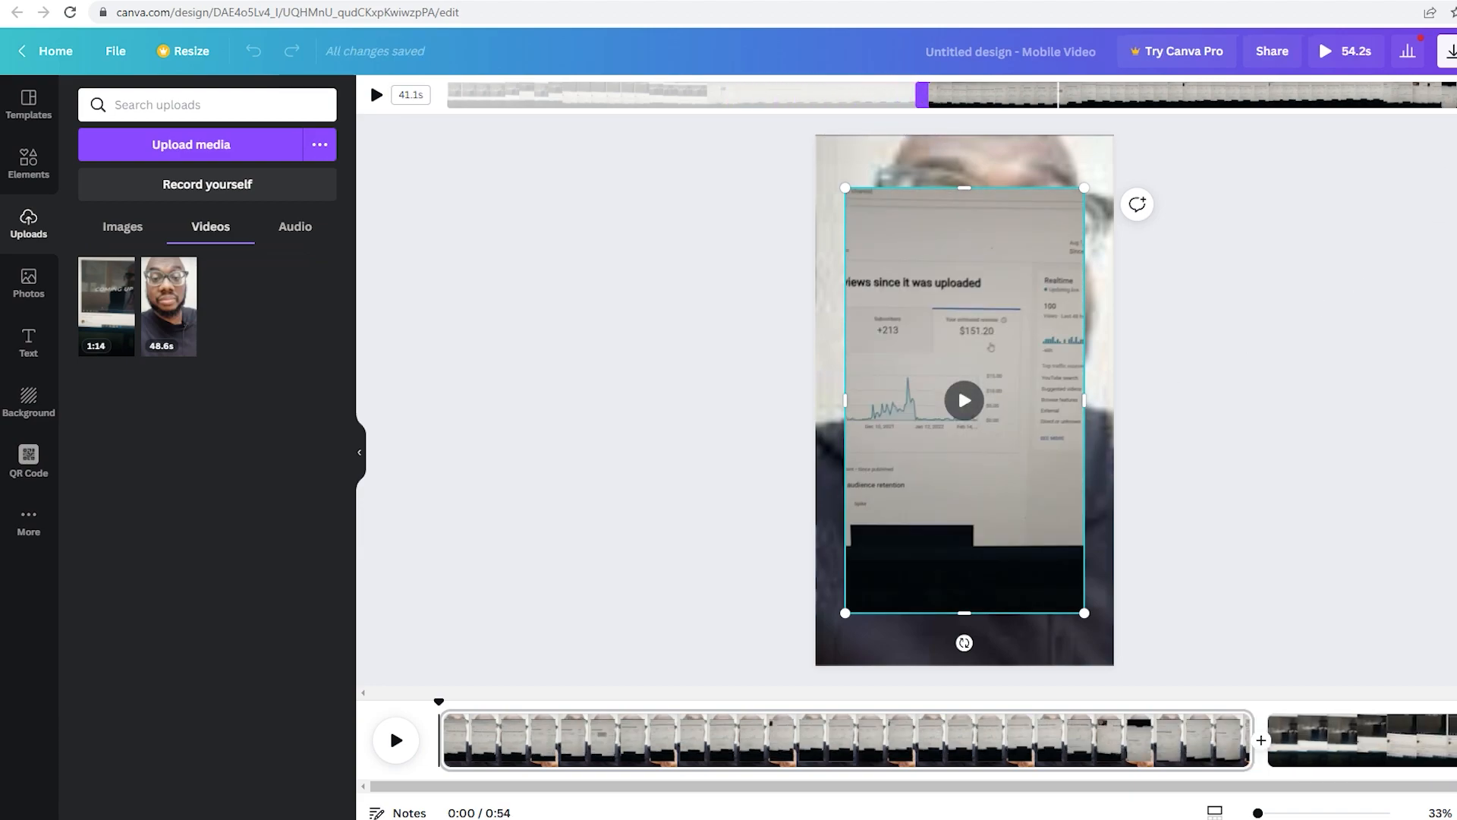
Step: Trim the end of the analytics clip to a duration of 8.8 seconds, pause its preview and finish trimming
{"action": "left_click_drag", "start_coordinate": [1446, 94], "coordinate": [1047, 95]}
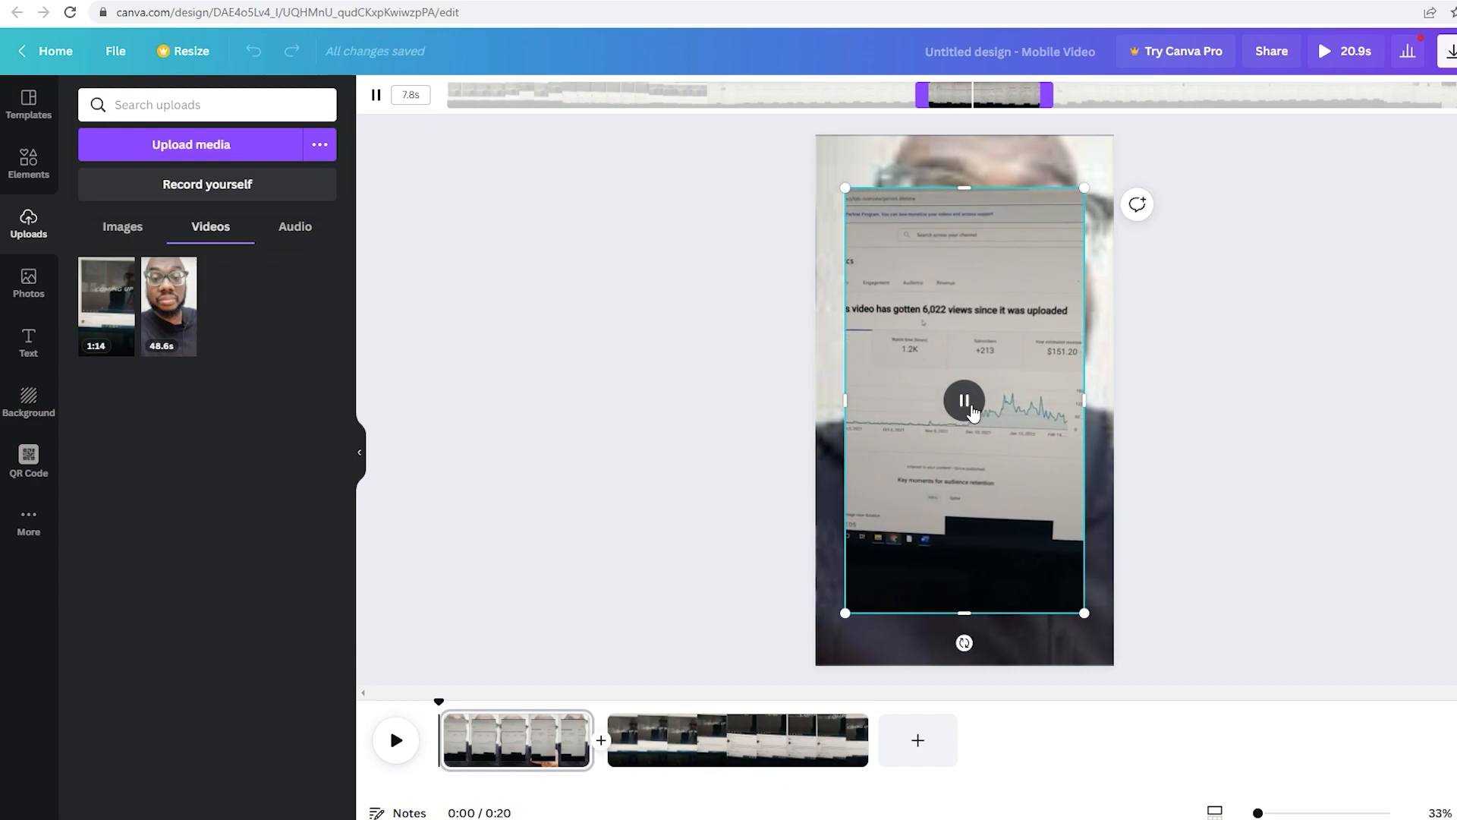
{"action": "mouse_move", "coordinate": [974, 408]}
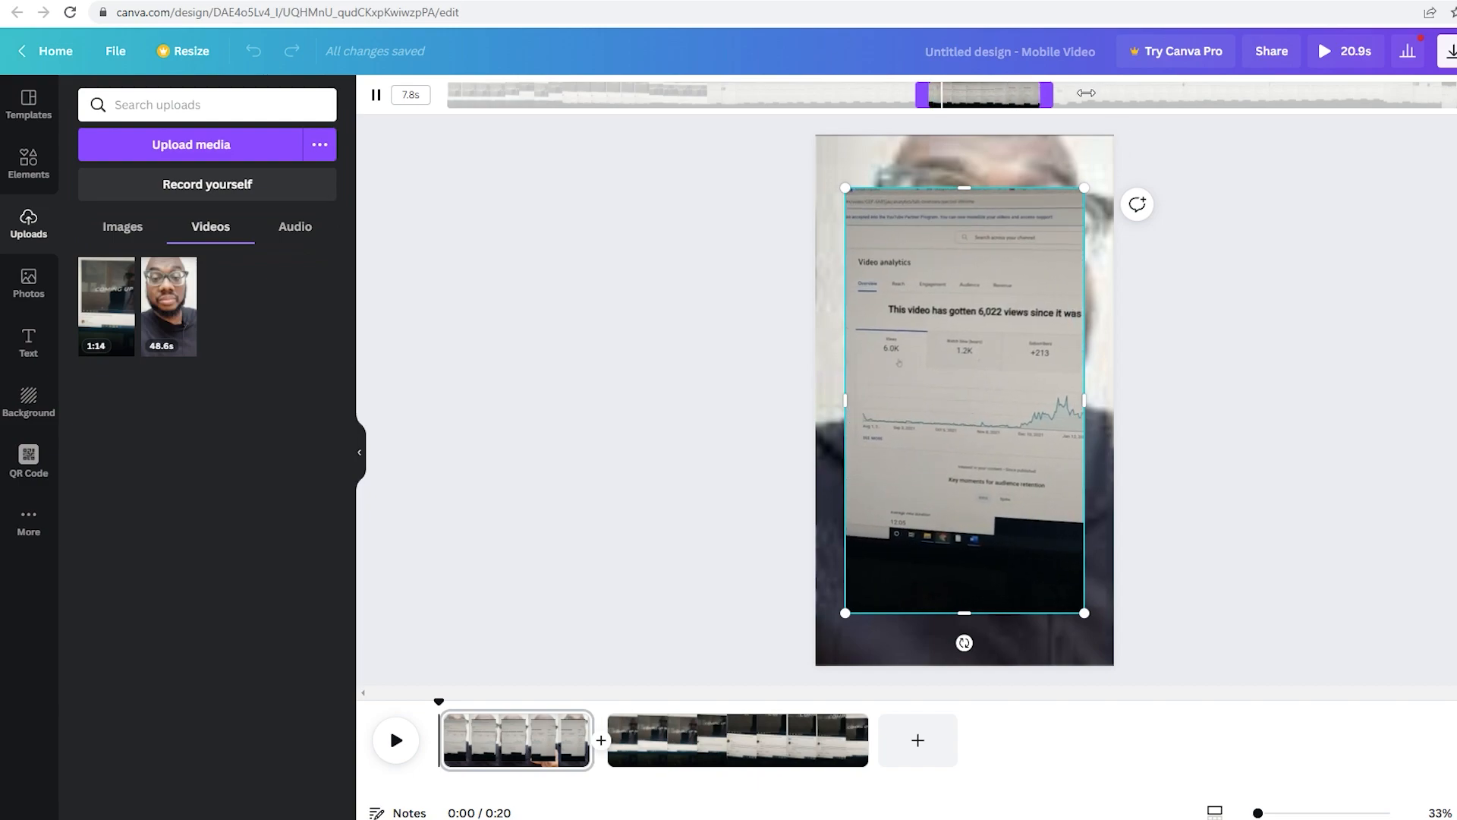
{"action": "left_click_drag", "start_coordinate": [1048, 95], "coordinate": [1067, 101]}
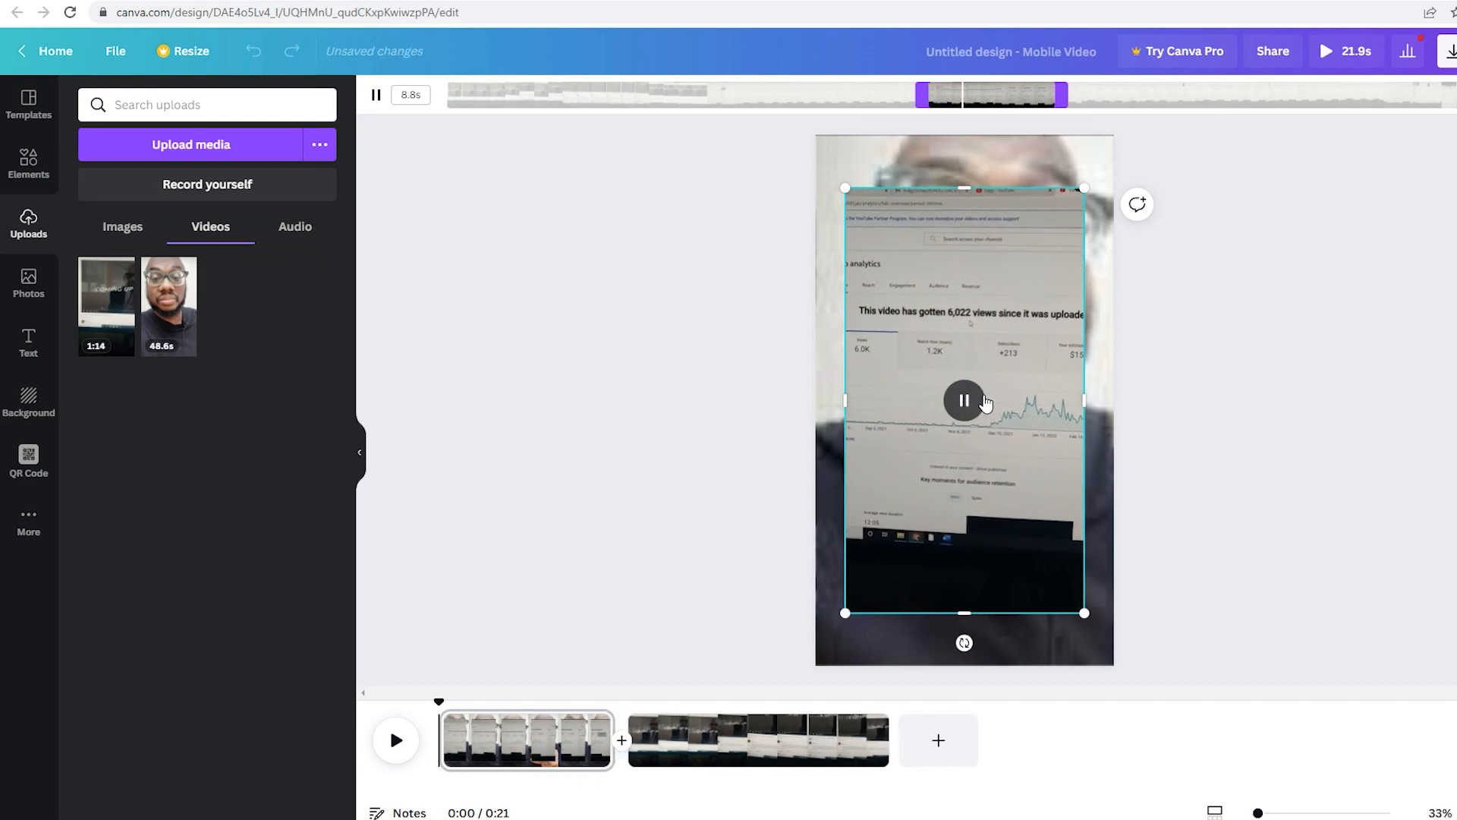
{"action": "left_click", "coordinate": [969, 405]}
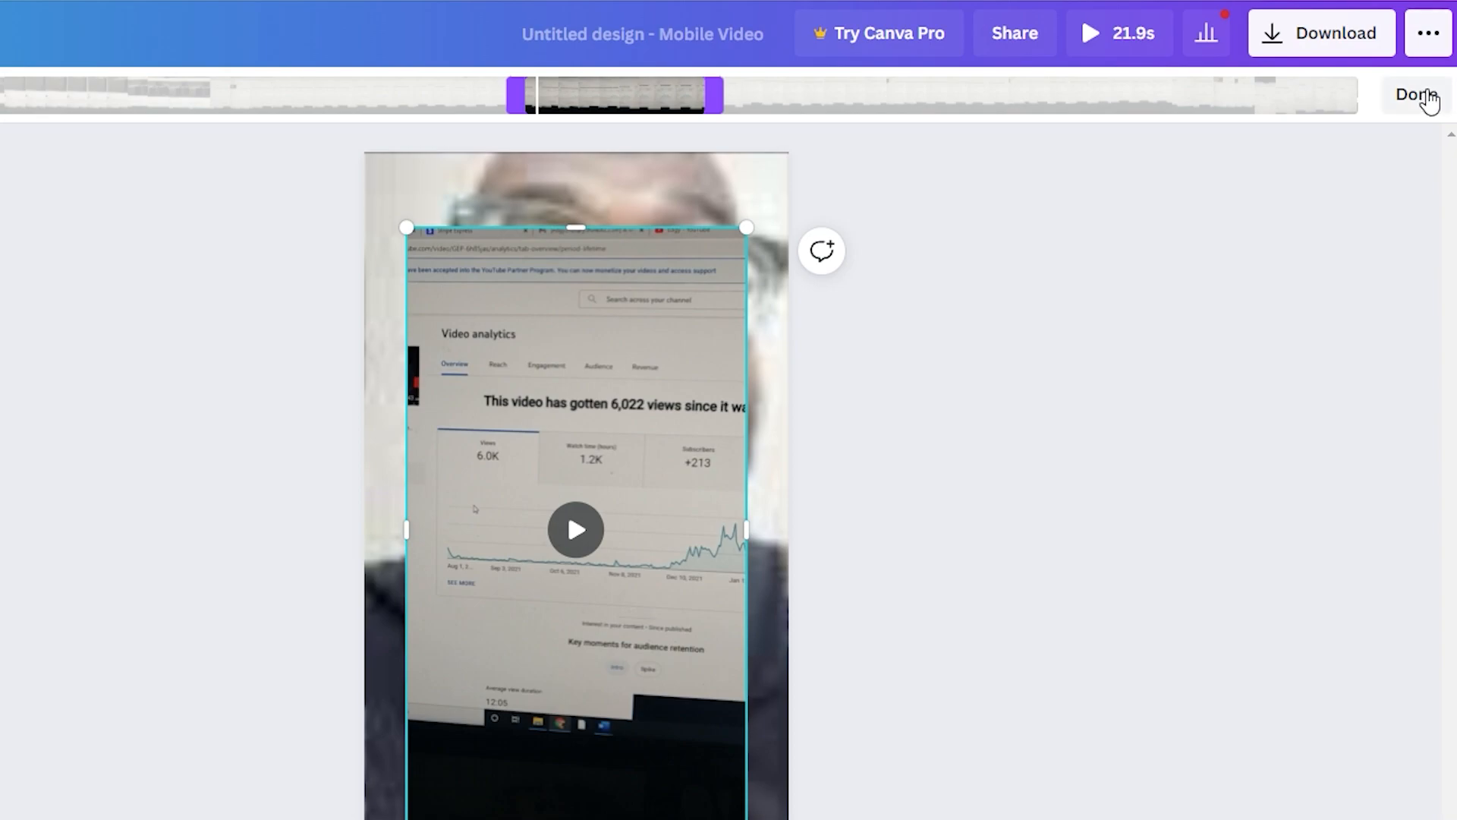
{"action": "left_click", "coordinate": [1418, 95]}
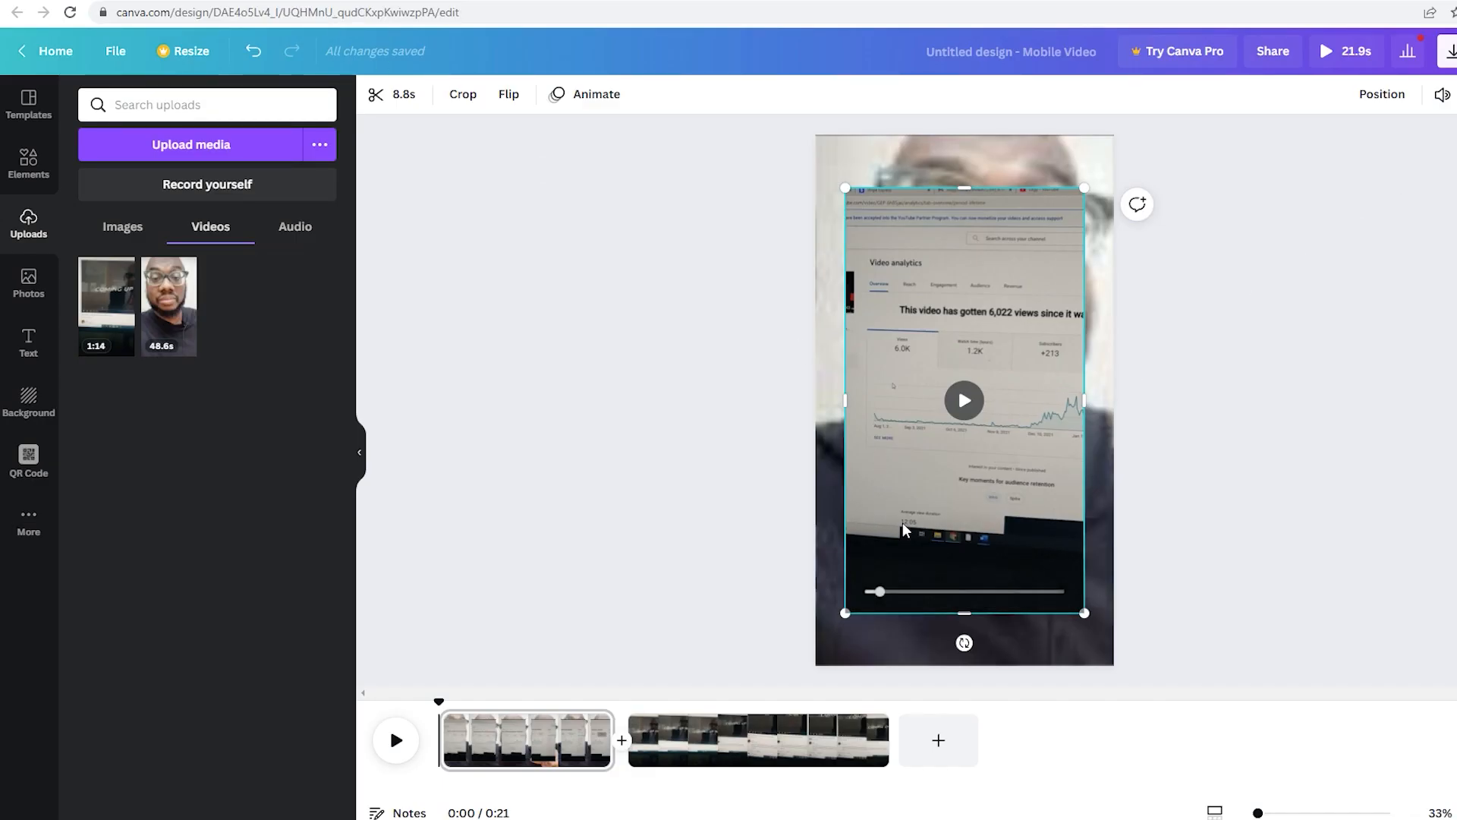
Step: Move the 8.8-second analytics clip onto a new page at the end of the timeline and enlarge it to fill the page
{"action": "left_click_drag", "start_coordinate": [942, 292], "coordinate": [936, 742]}
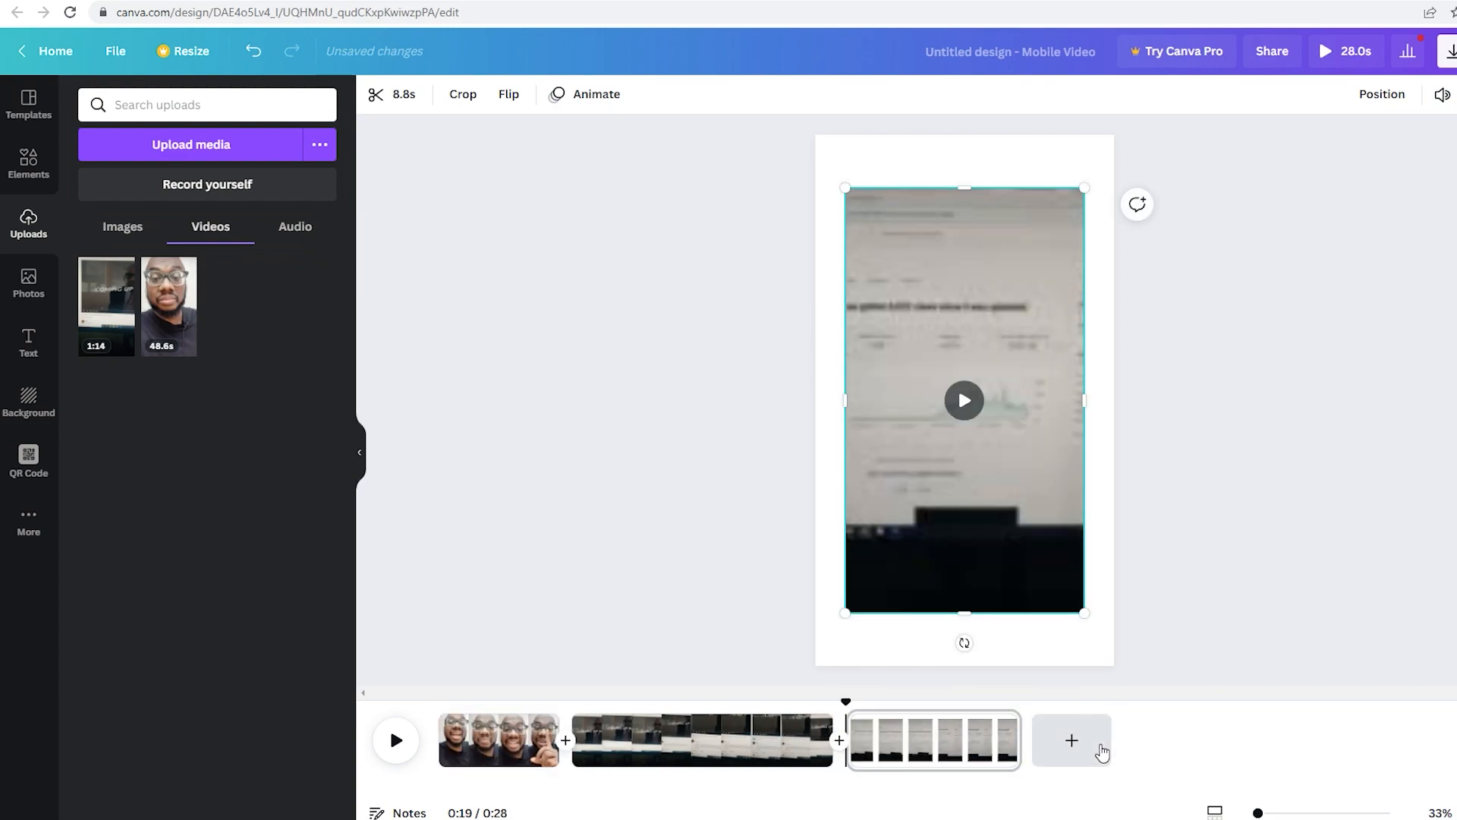
{"action": "left_click_drag", "start_coordinate": [973, 527], "coordinate": [952, 479]}
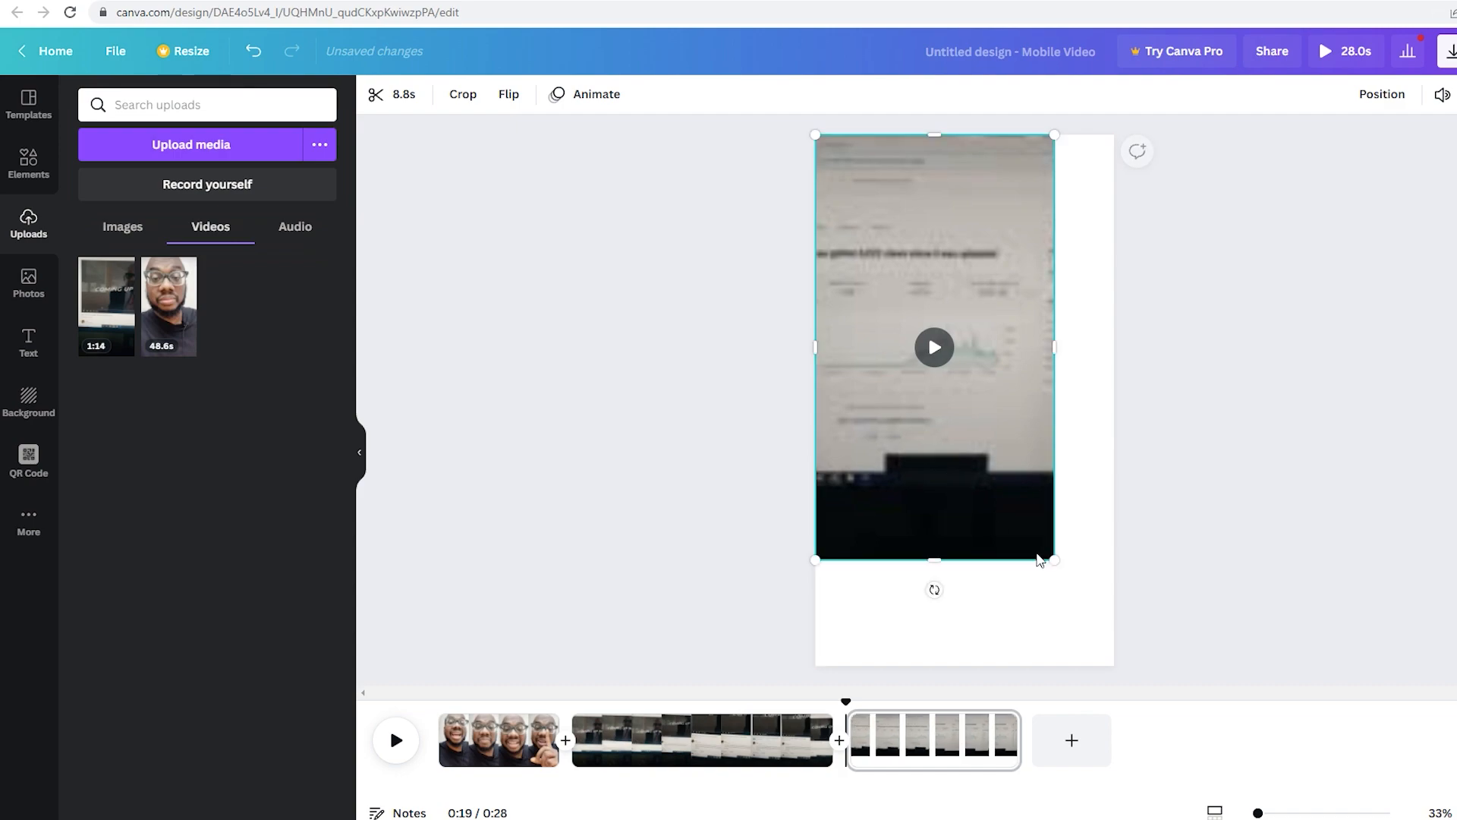
{"action": "left_click_drag", "start_coordinate": [1063, 576], "coordinate": [1123, 681]}
{"action": "left_click", "coordinate": [1204, 586]}
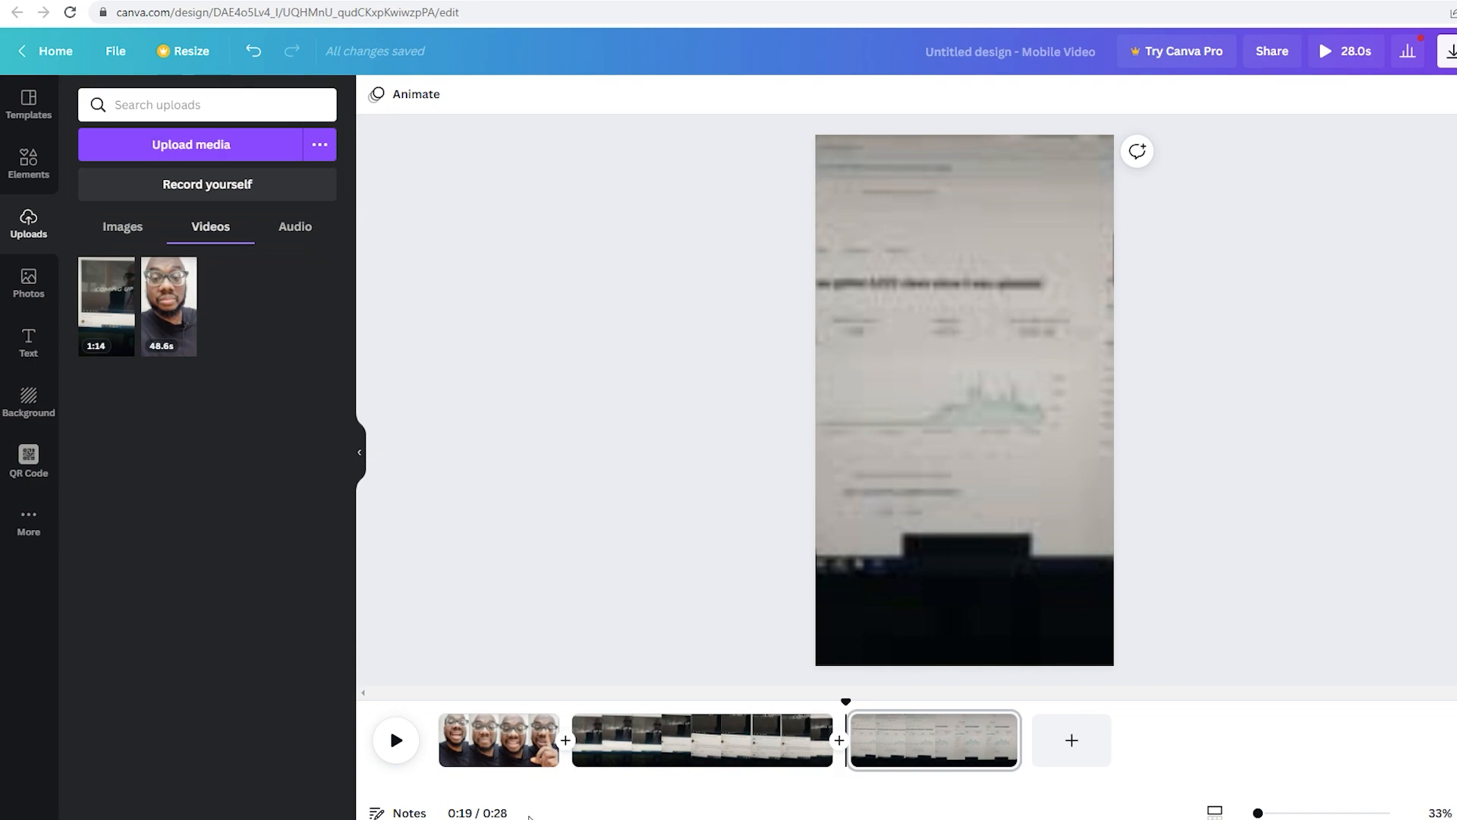
Step: Undo the last change to the design and play the three-page video from the start
{"action": "key", "text": "ctrl+z"}
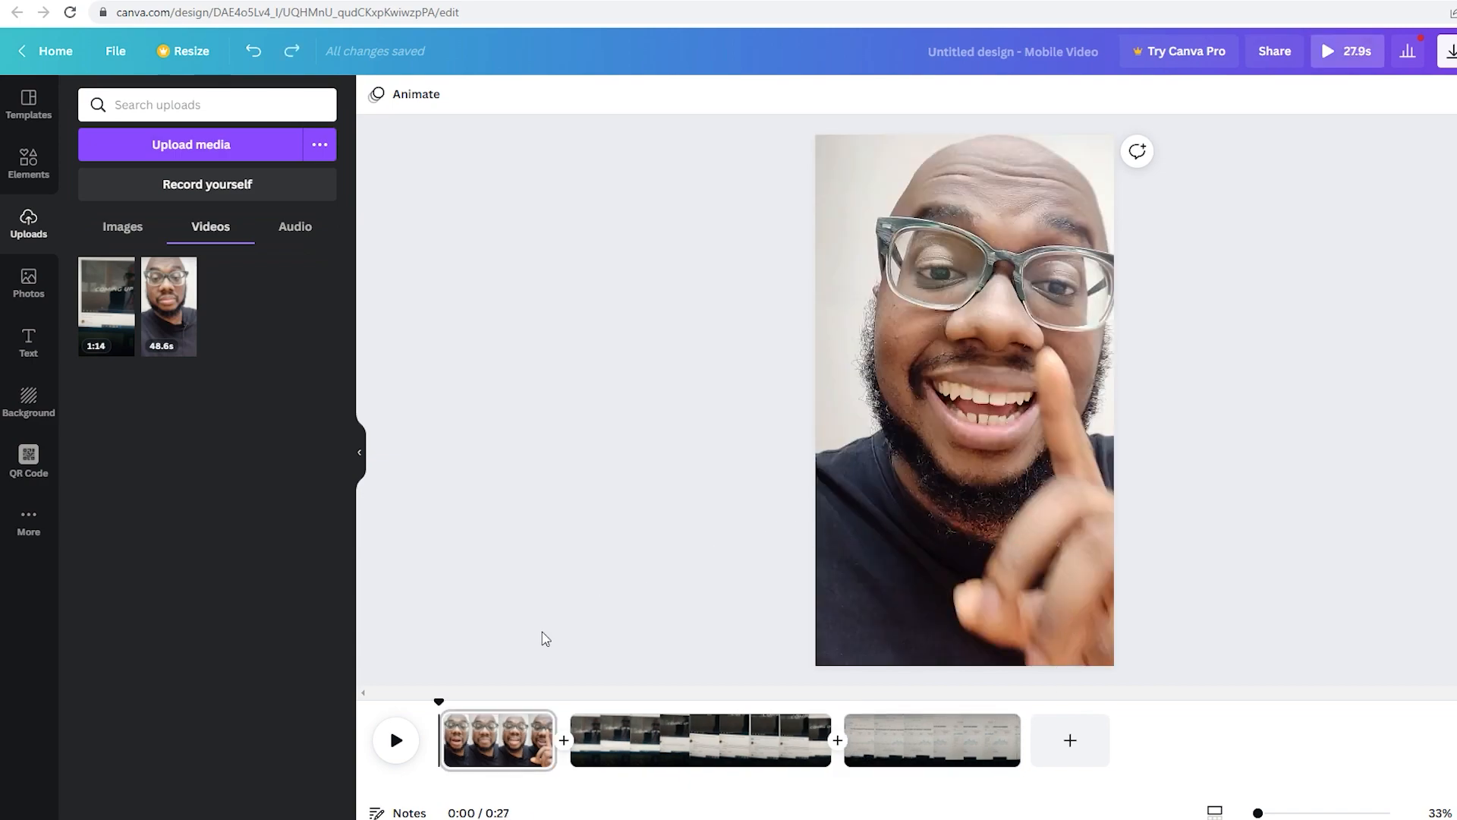
{"action": "left_click", "coordinate": [394, 755]}
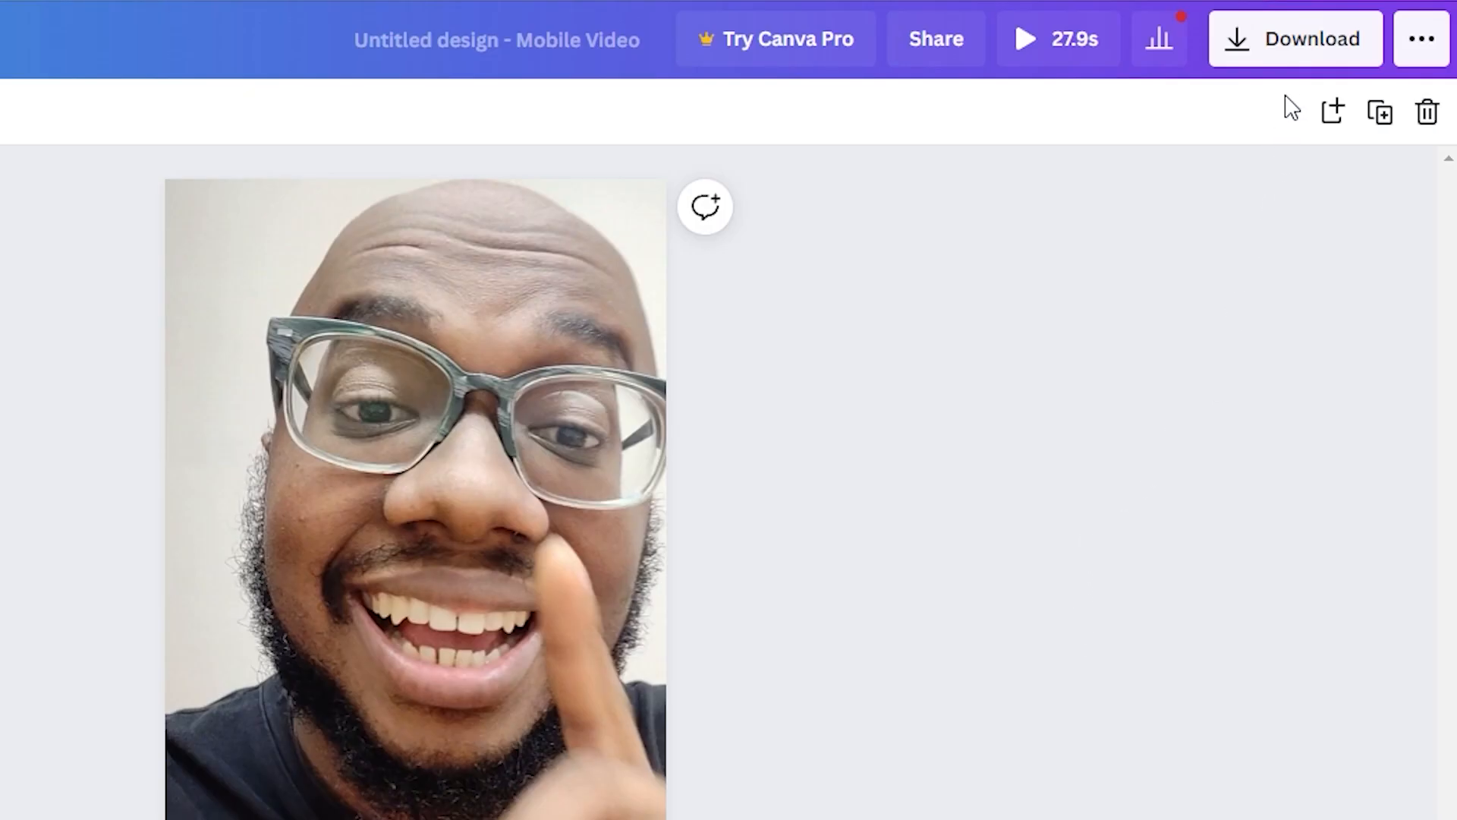
Step: Download all three pages of the design as an MP4 video
{"action": "left_click", "coordinate": [1324, 54]}
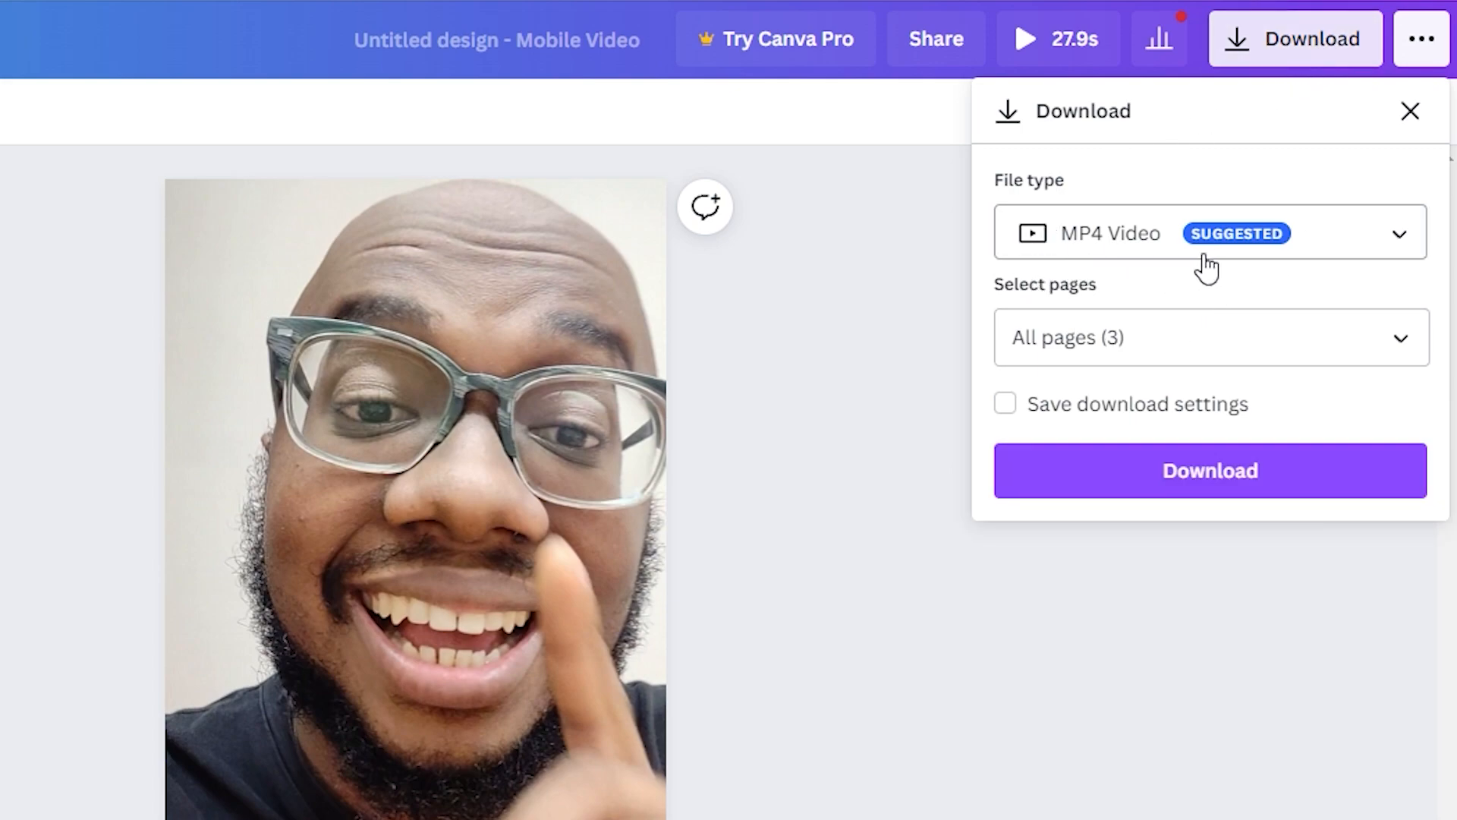
{"action": "left_click", "coordinate": [1256, 254]}
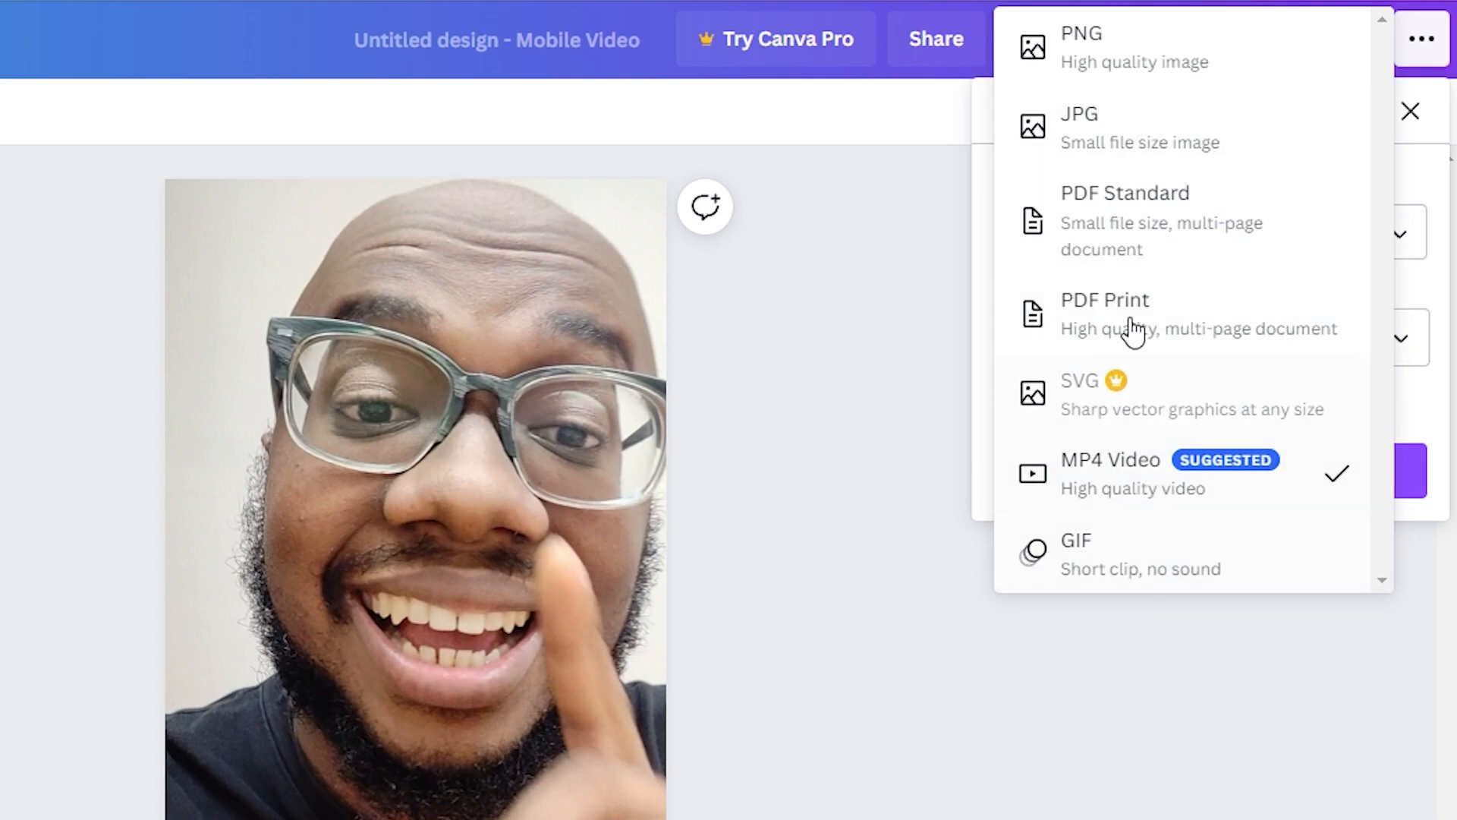
{"action": "left_click", "coordinate": [1413, 287]}
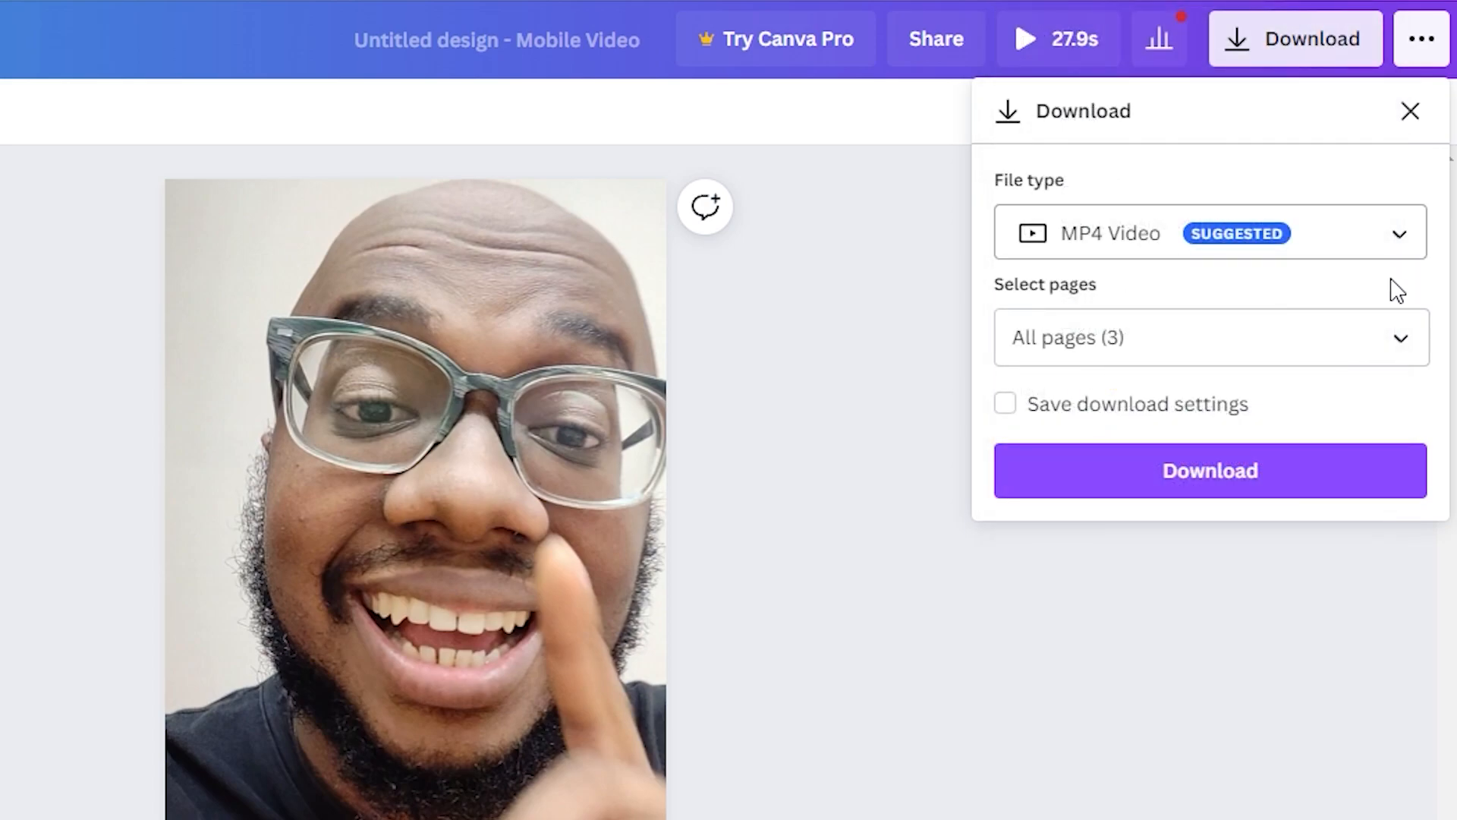
{"action": "left_click", "coordinate": [1169, 501]}
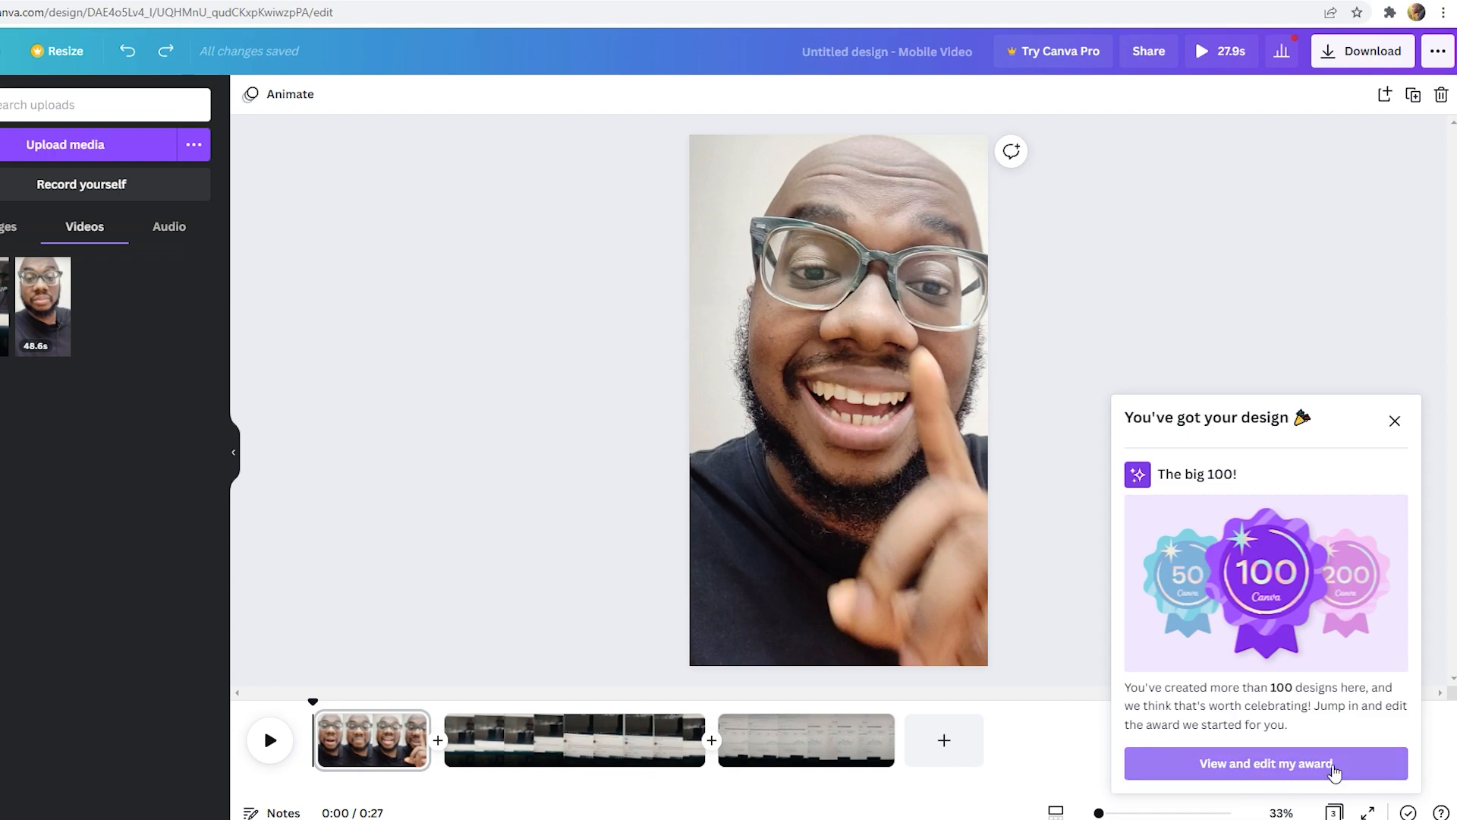
{"action": "left_click", "coordinate": [1329, 767]}
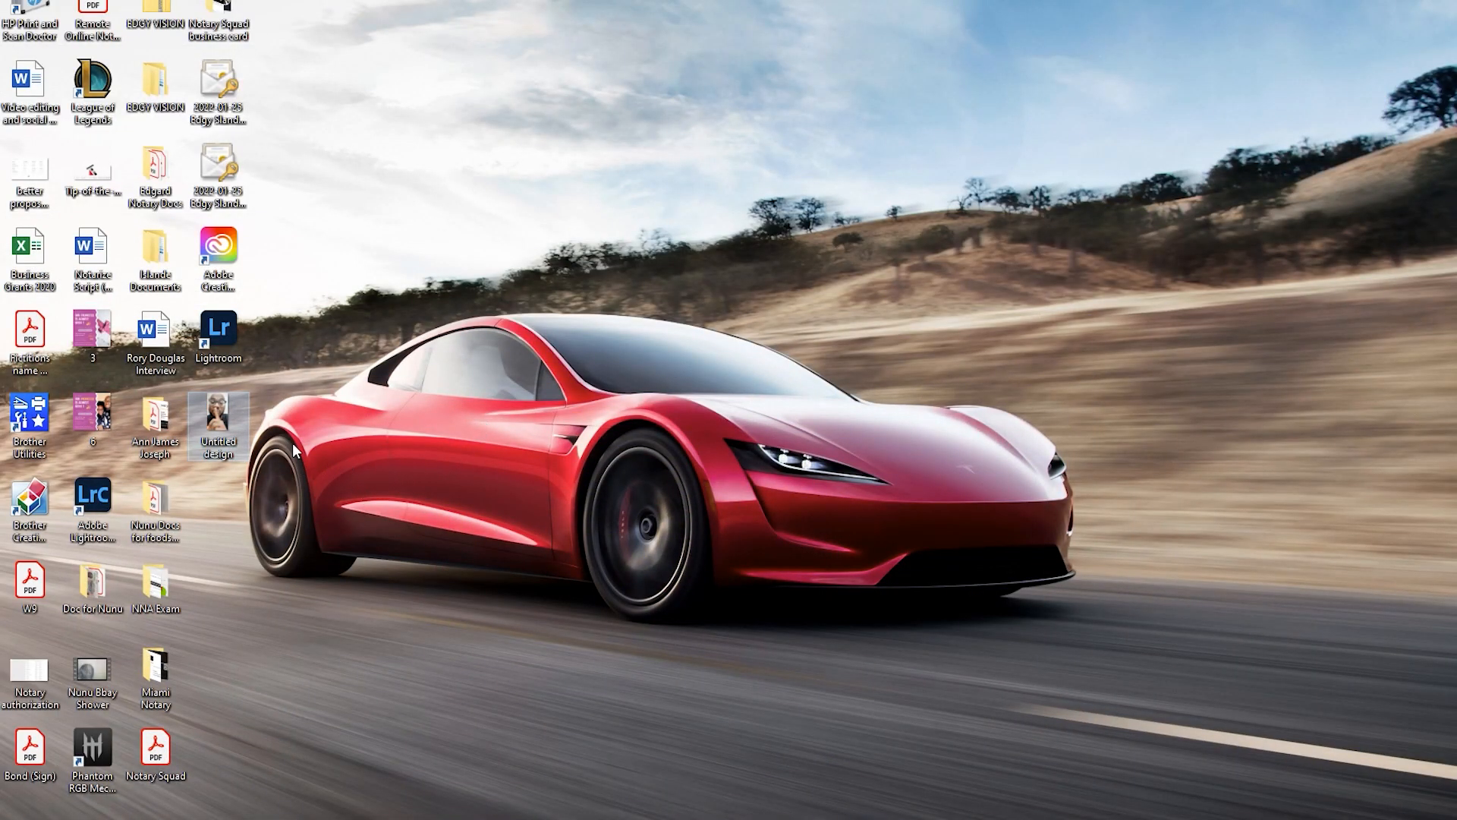
Step: Open the downloaded "Untitled design" video from the desktop and watch it
{"action": "double_click", "coordinate": [215, 427]}
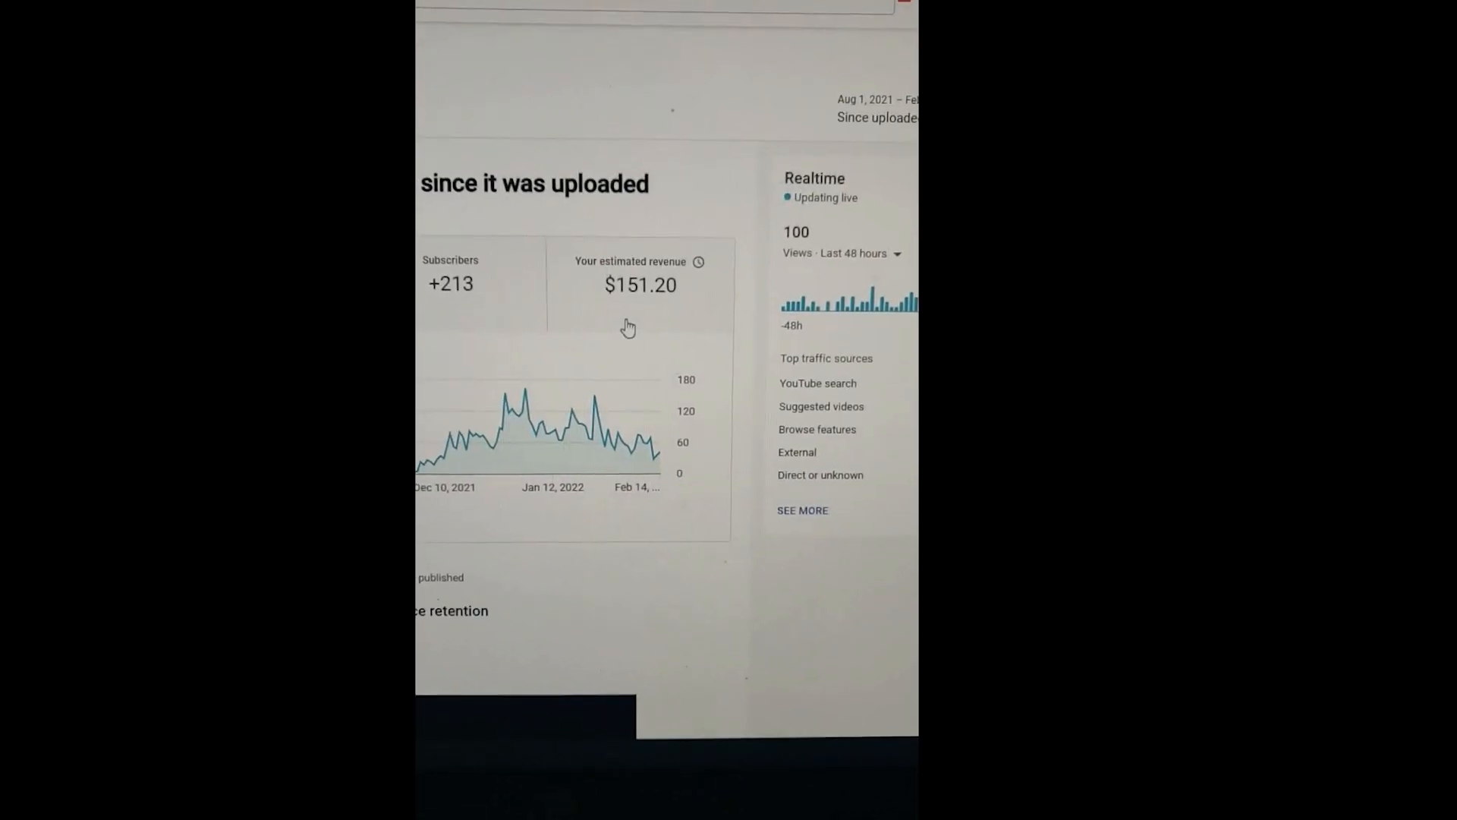
{"action": "left_click", "coordinate": [657, 322]}
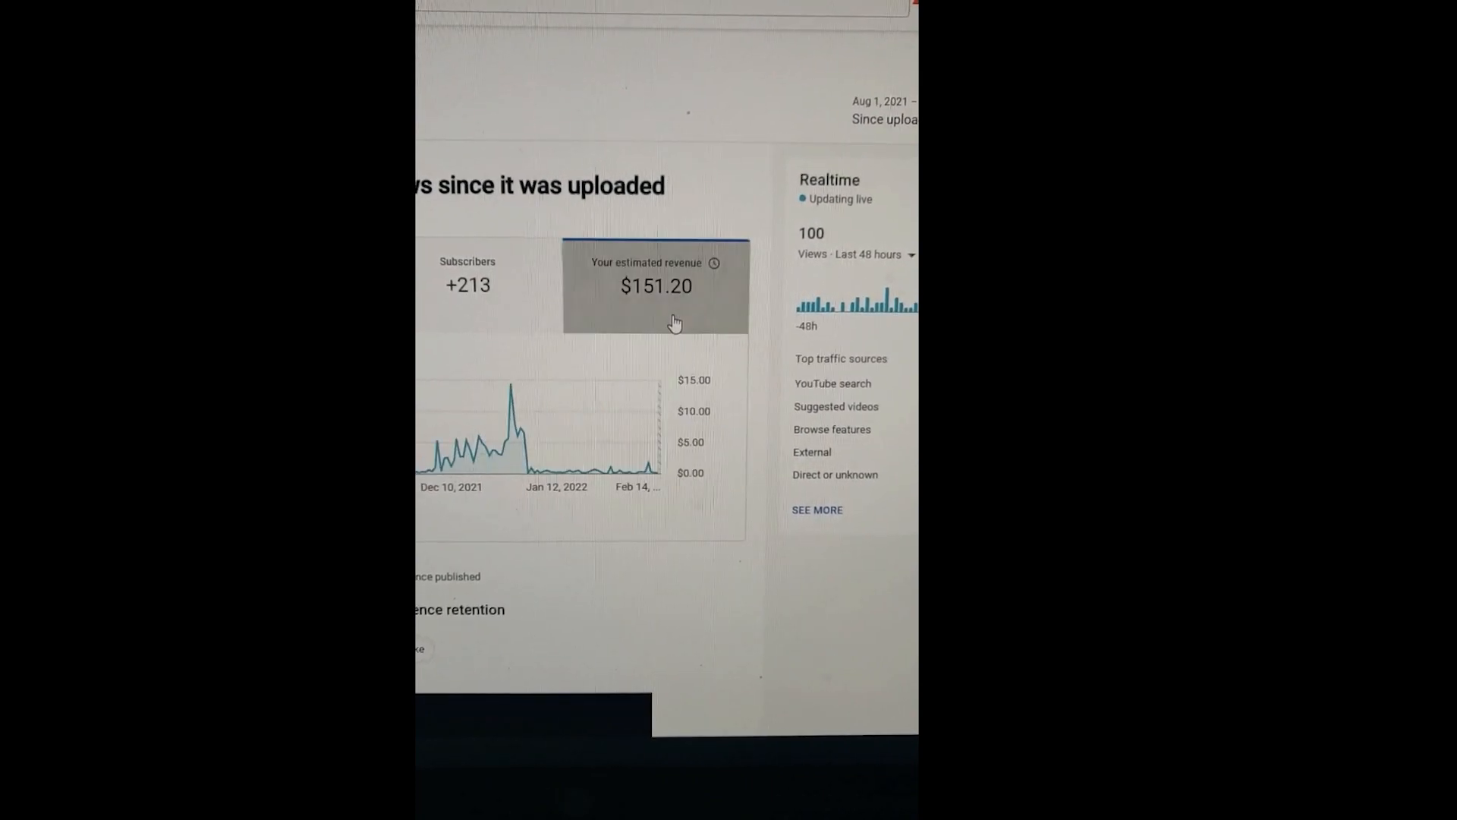